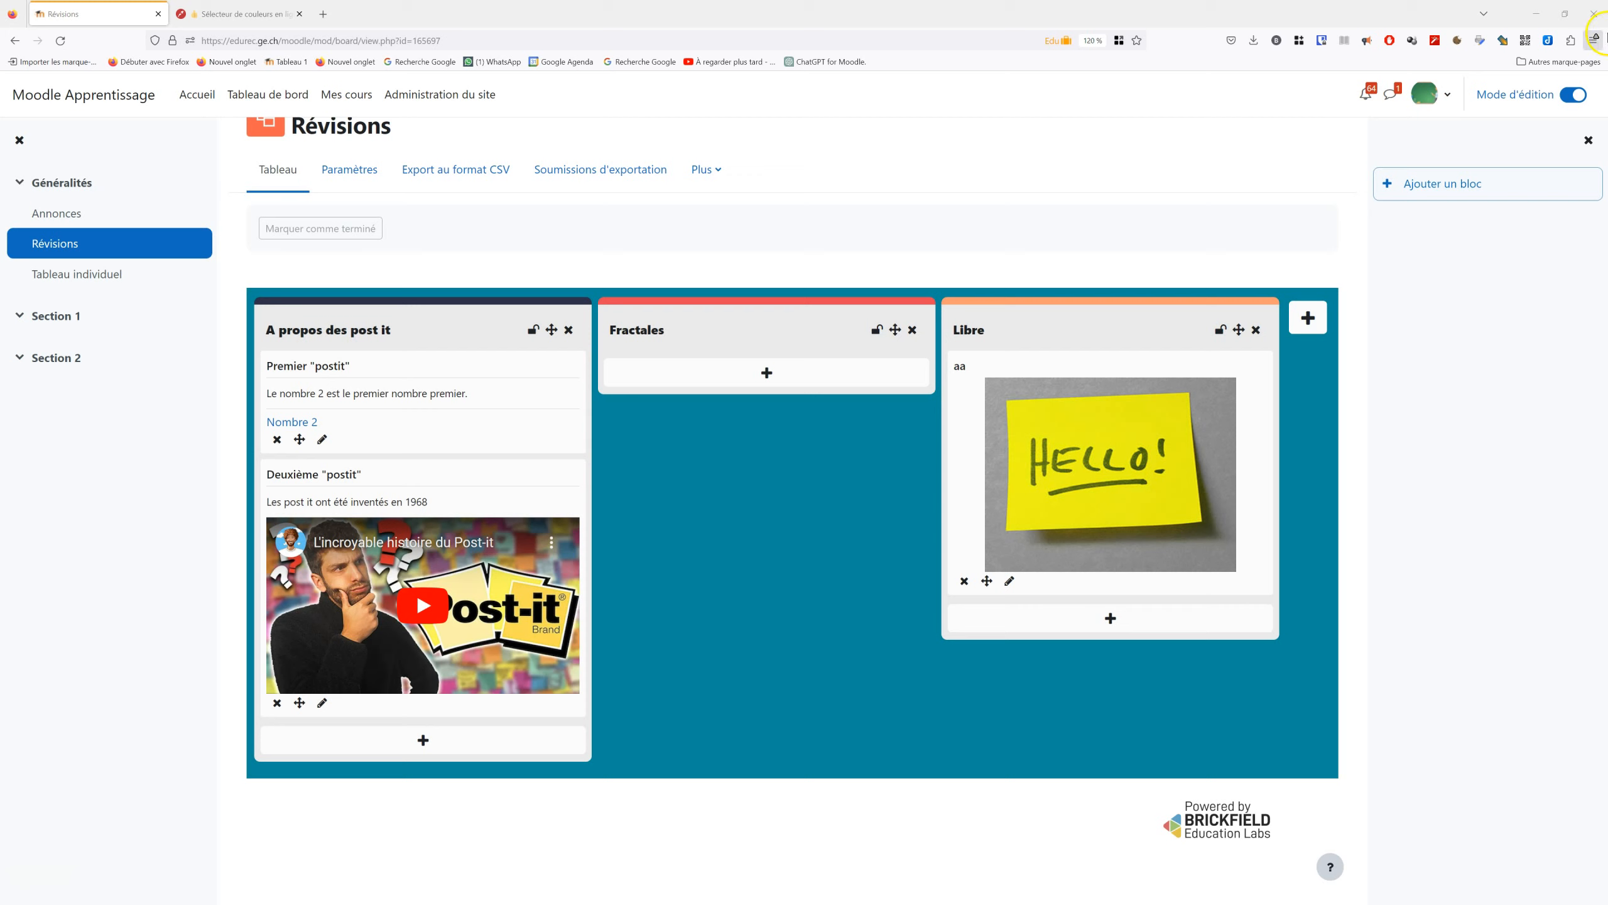
- Move the Libre column between the "A propos des post it" and Fractales columns
{"action": "left_click_drag", "start_coordinate": [1238, 338], "coordinate": [760, 346]}
- Add a new column at the end of the board and delete it again
{"action": "left_click", "coordinate": [1306, 317]}
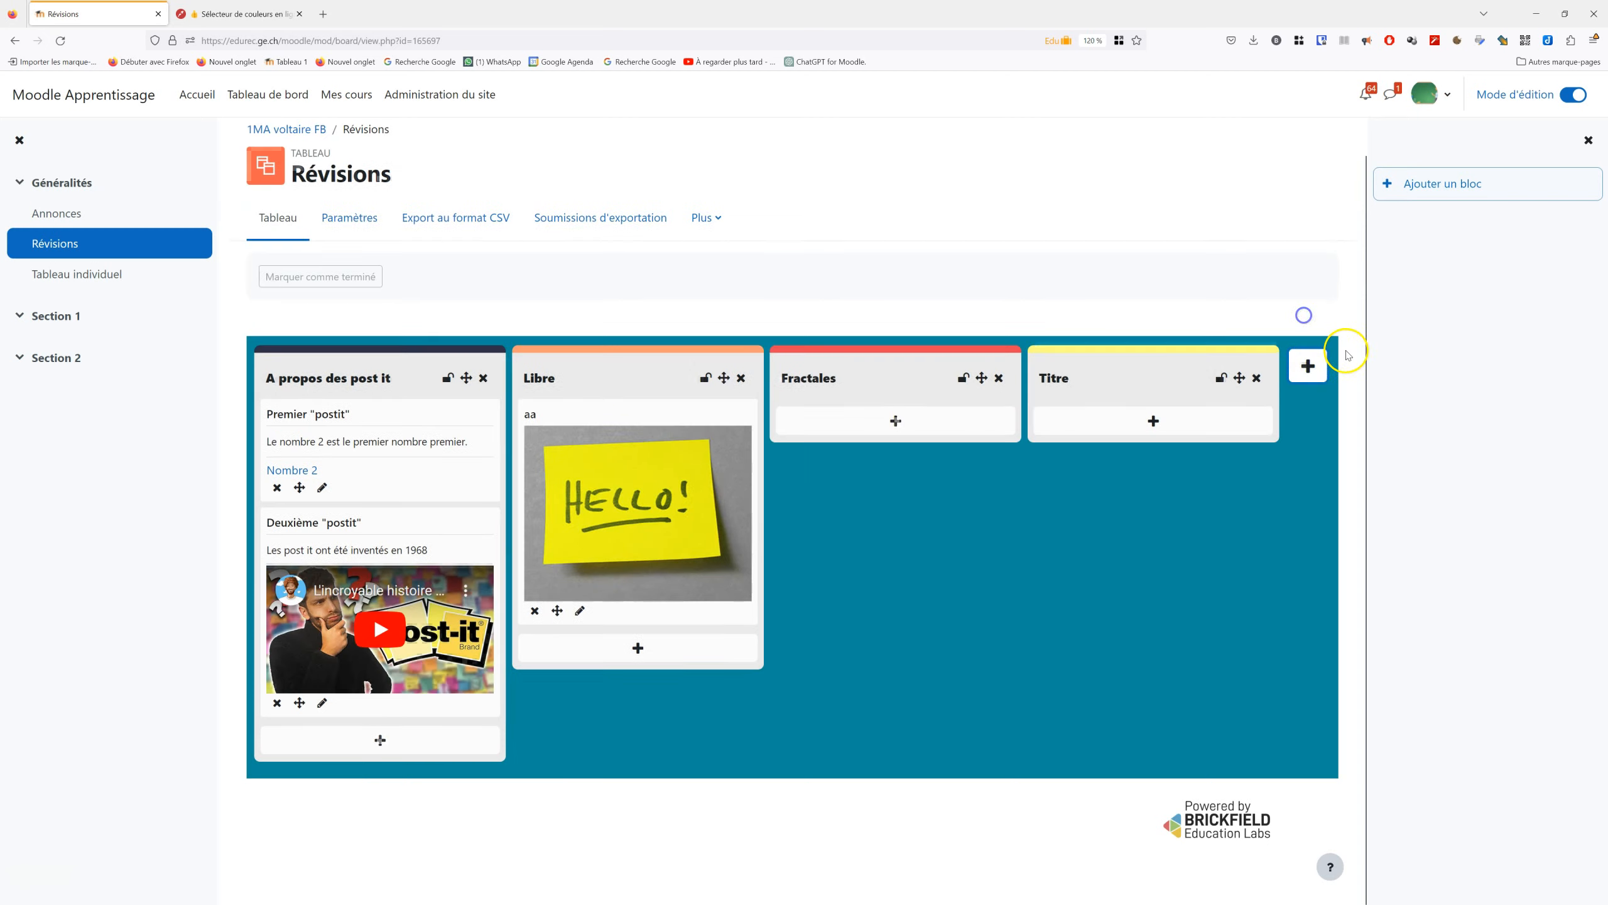
{"action": "left_click", "coordinate": [1258, 378]}
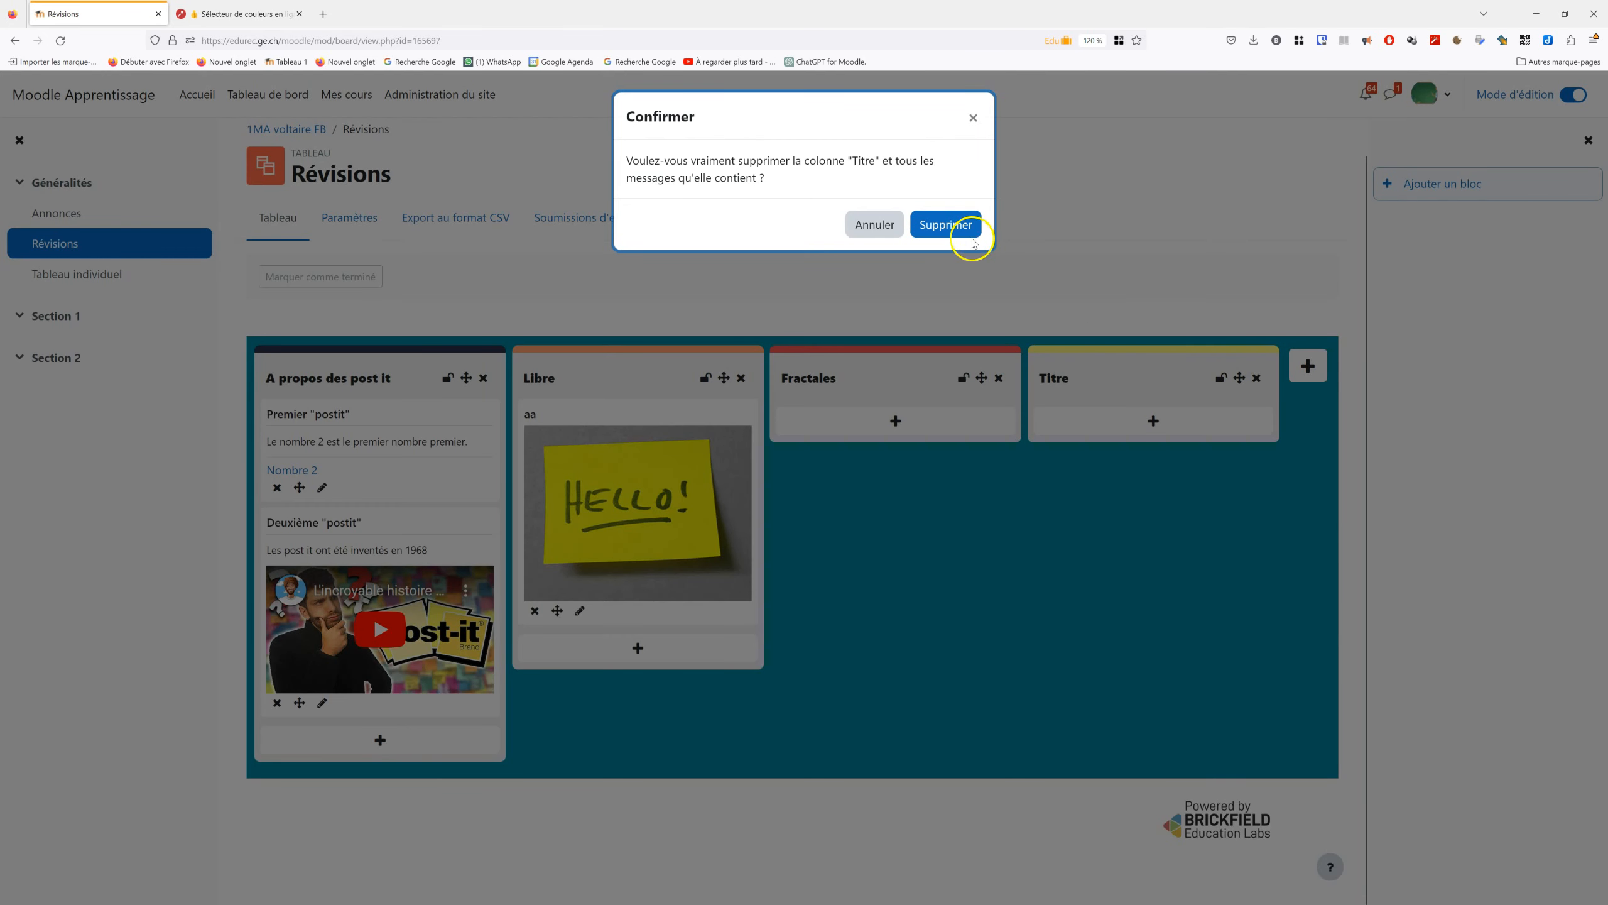
{"action": "left_click", "coordinate": [972, 243]}
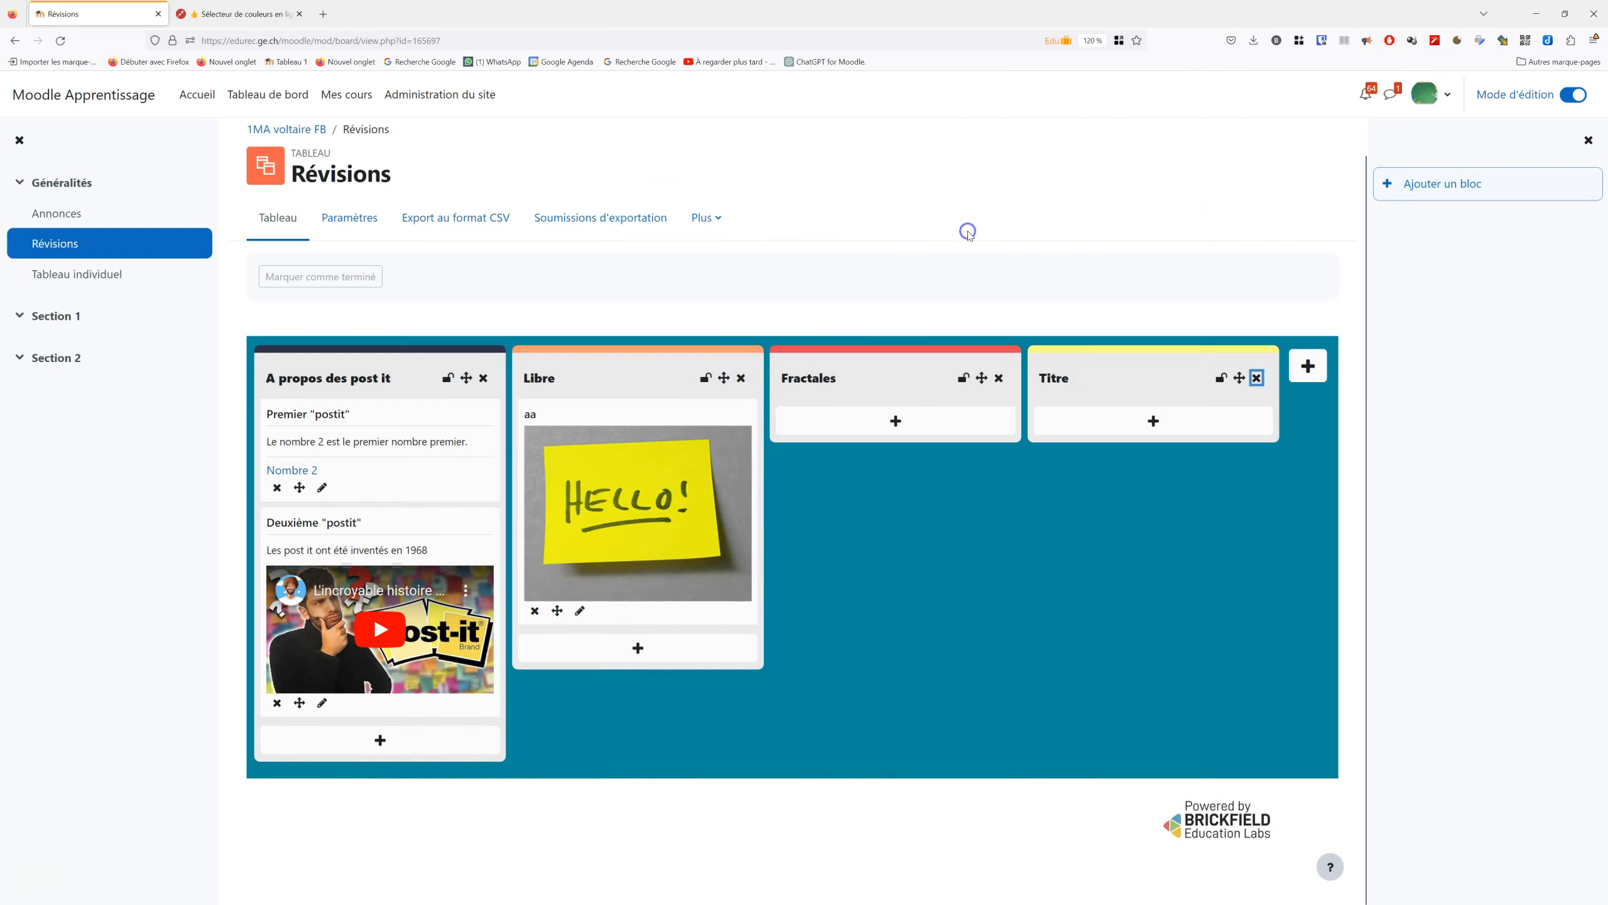
- Rename the Fractales column to "A propos des fractales"
{"action": "left_click", "coordinate": [999, 375]}
{"action": "type", "text": "A p"}
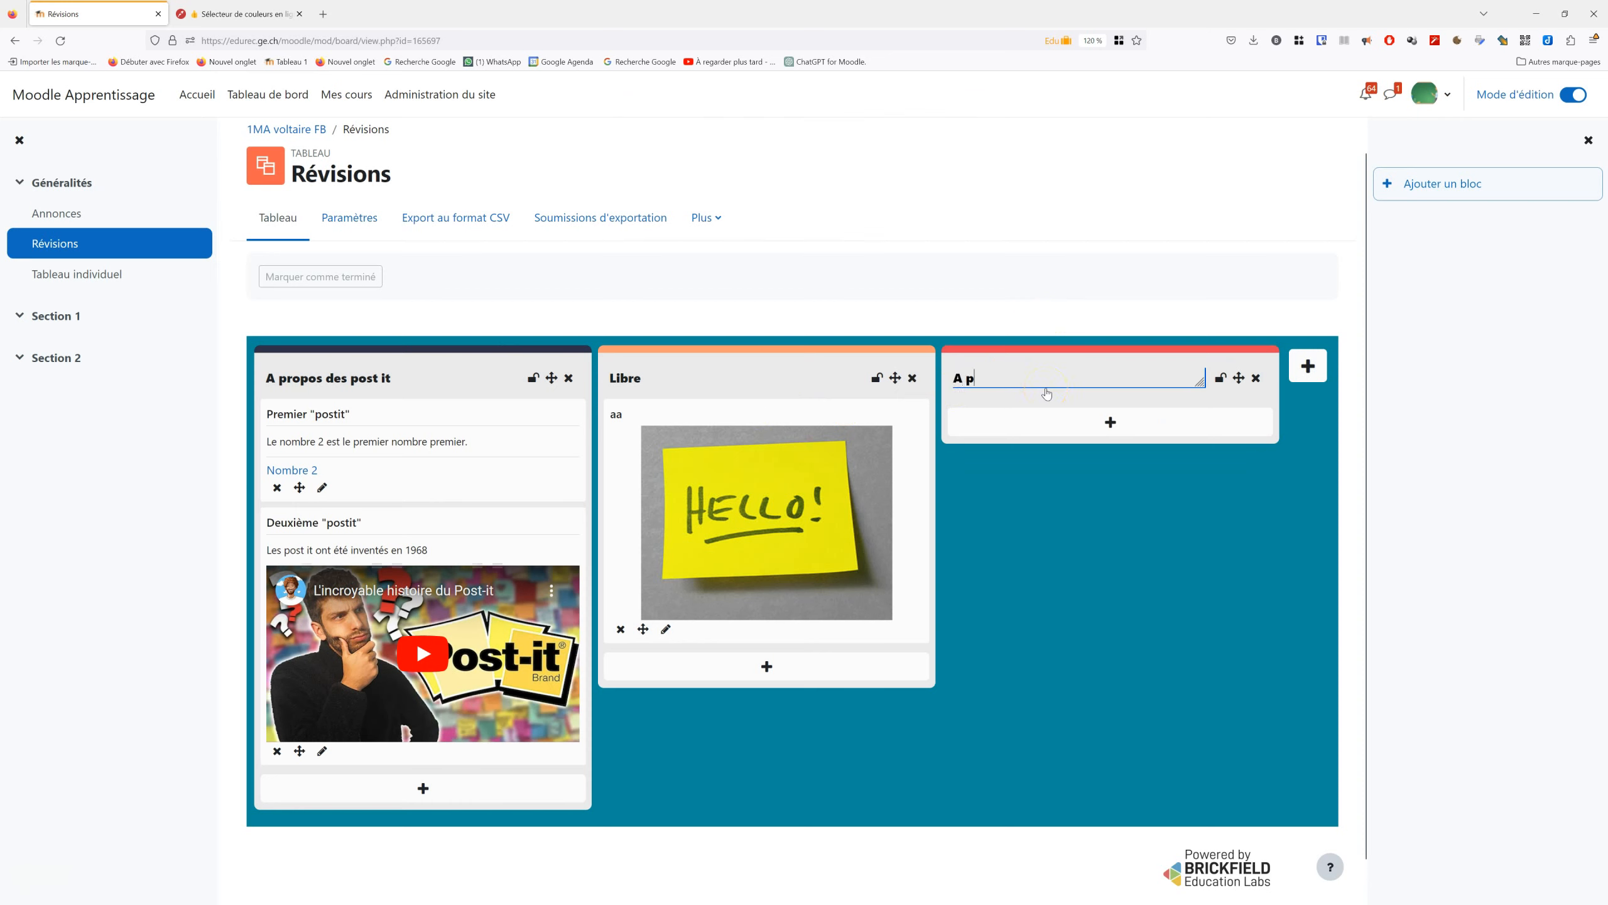
{"action": "type", "text": "ropos des fractales"}
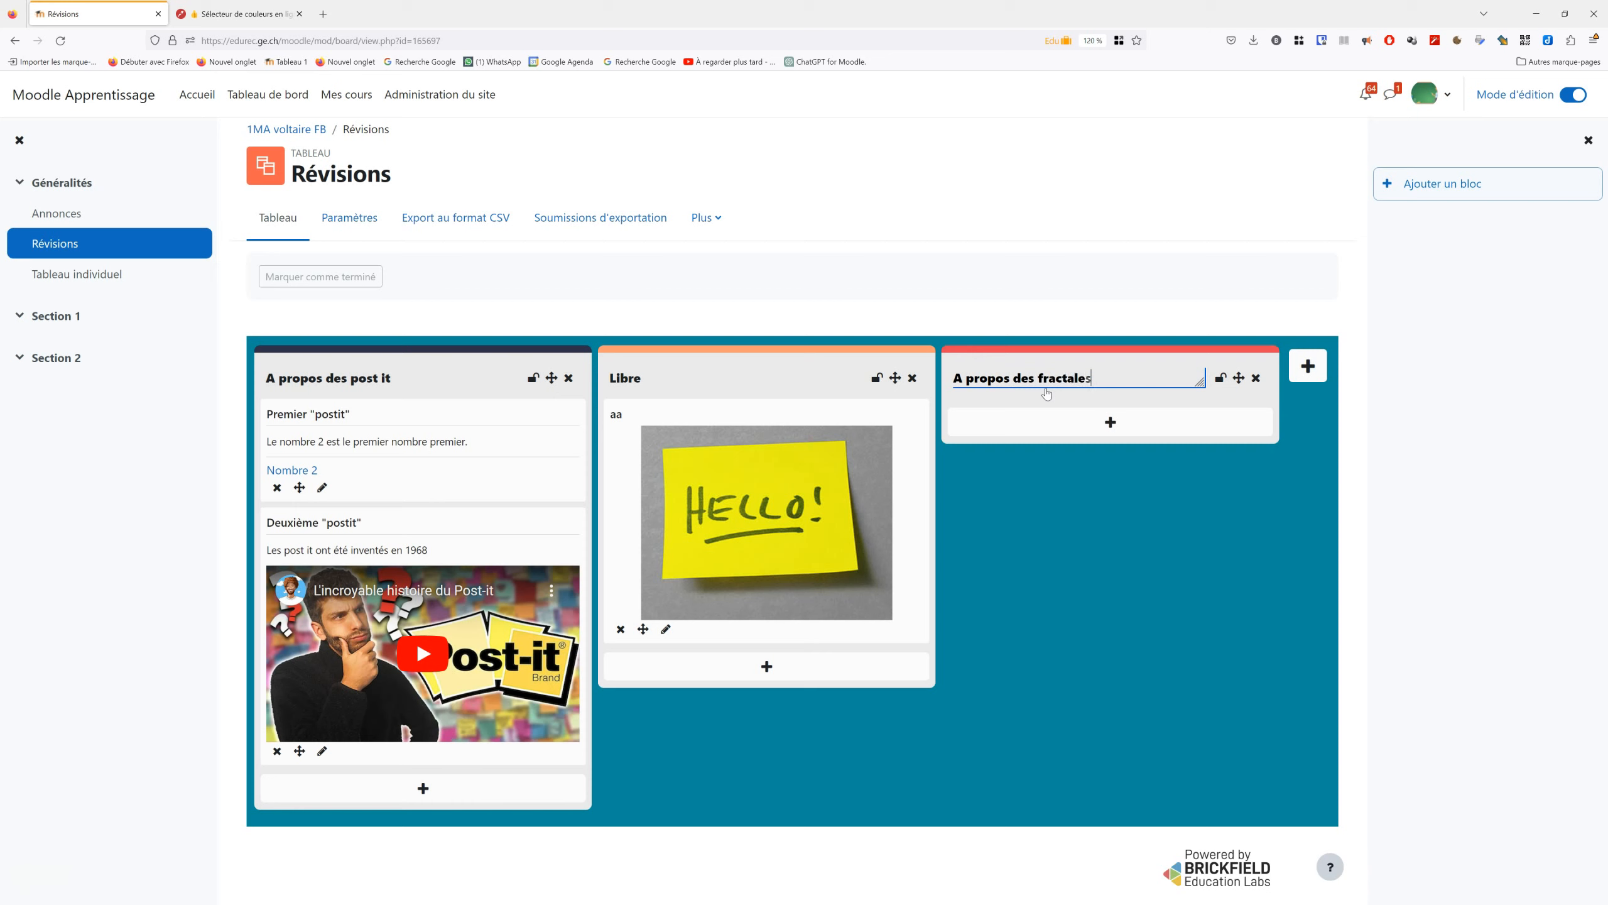
{"action": "key", "text": "Return"}
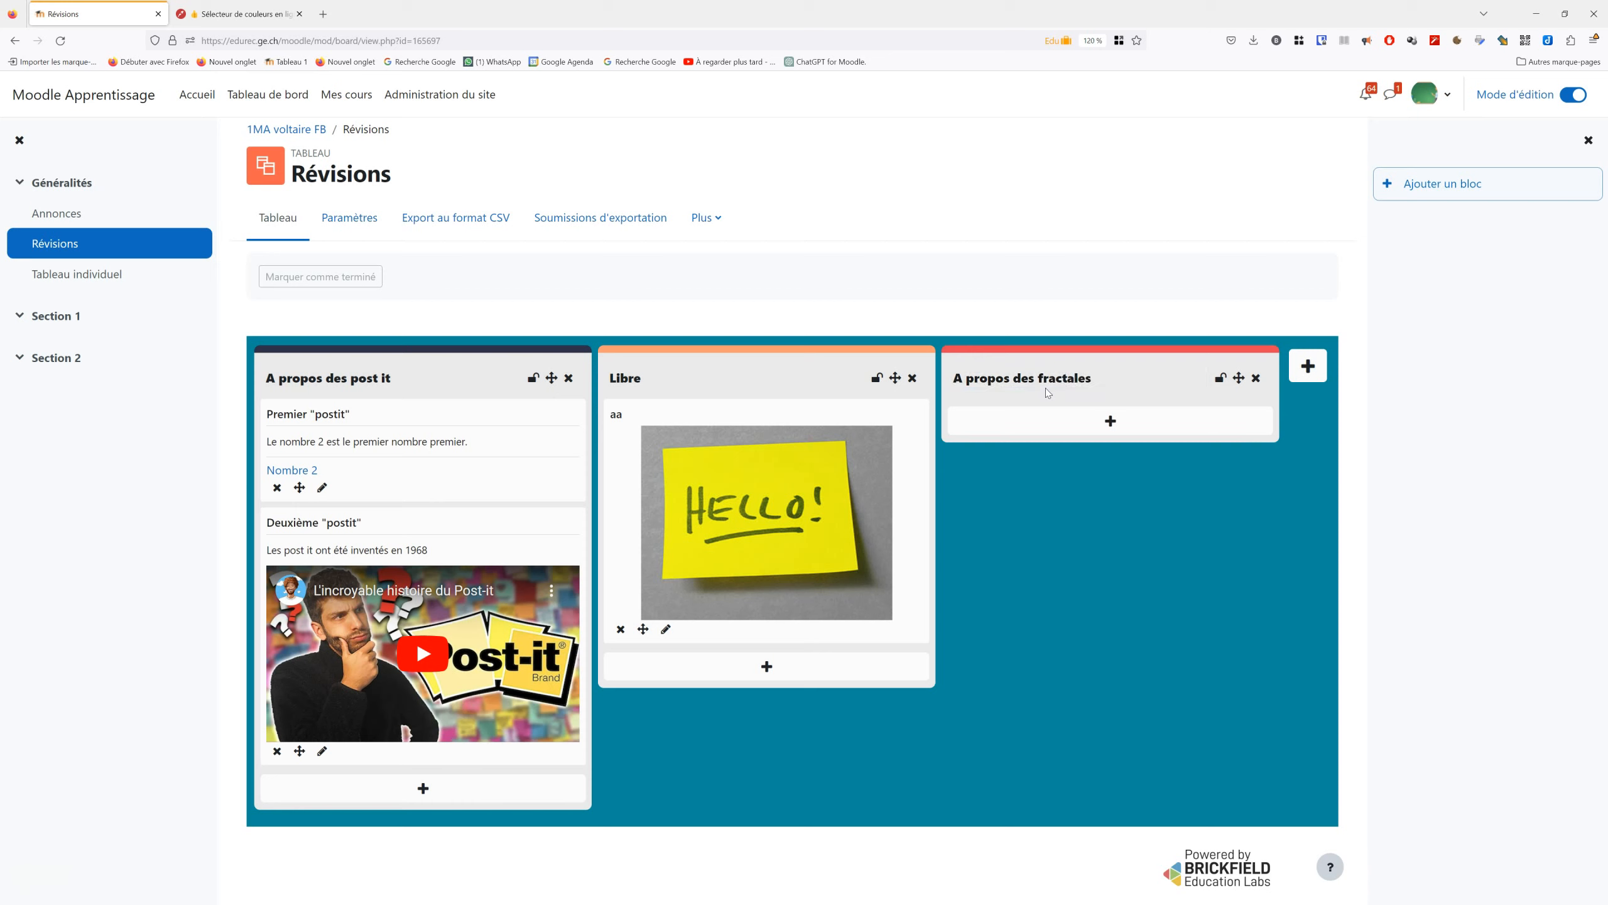
{"action": "left_click", "coordinate": [1045, 380]}
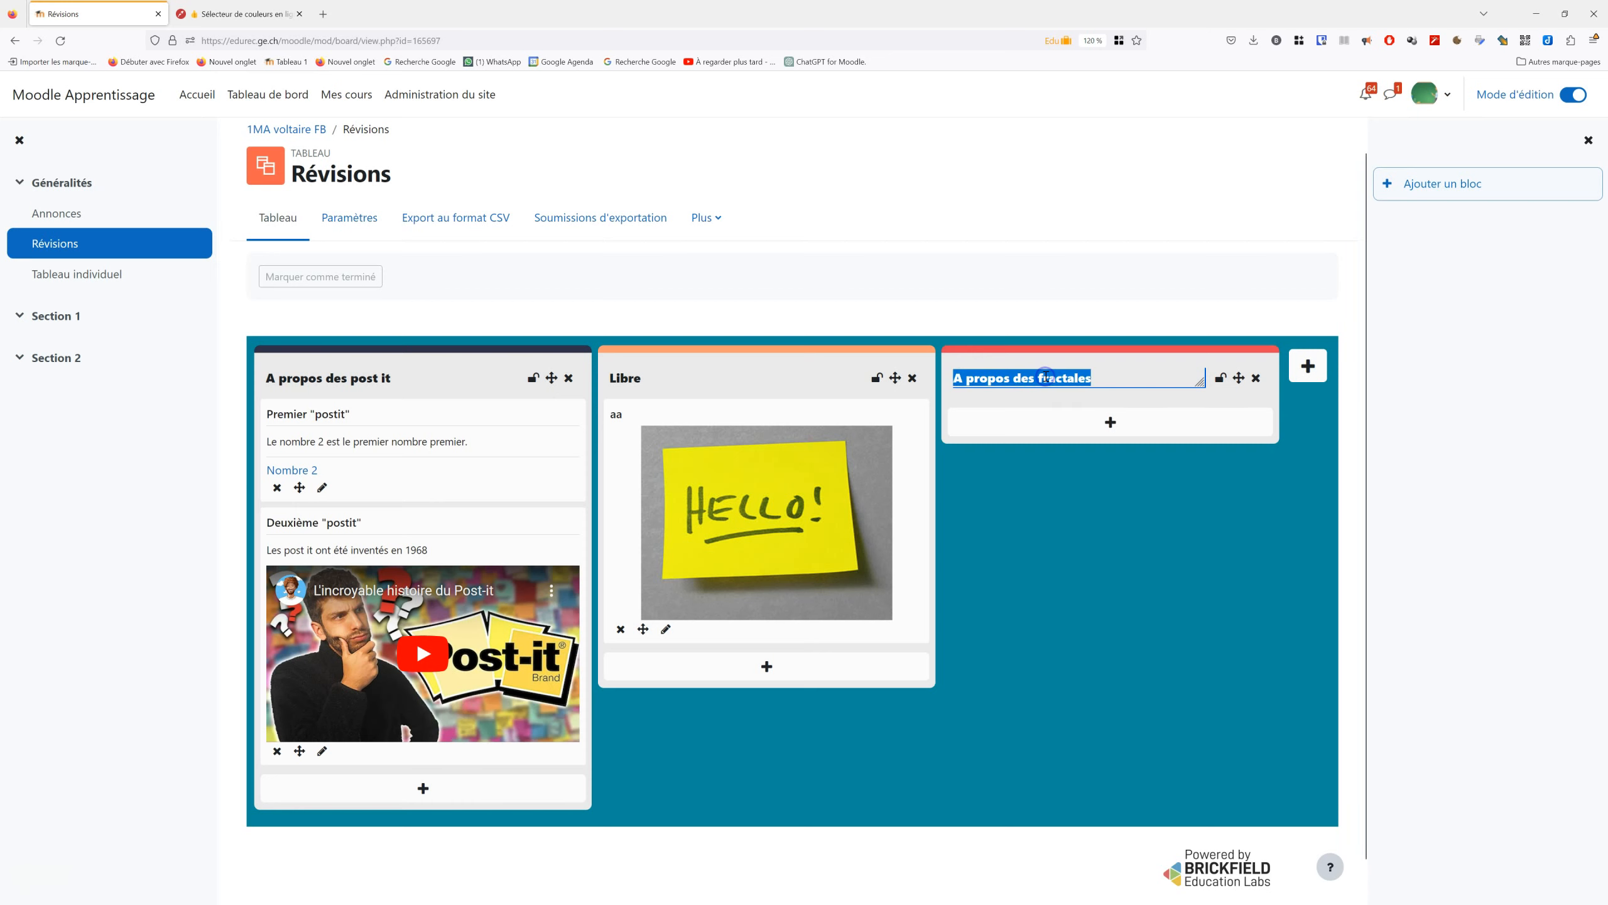
{"action": "left_click", "coordinate": [1065, 455]}
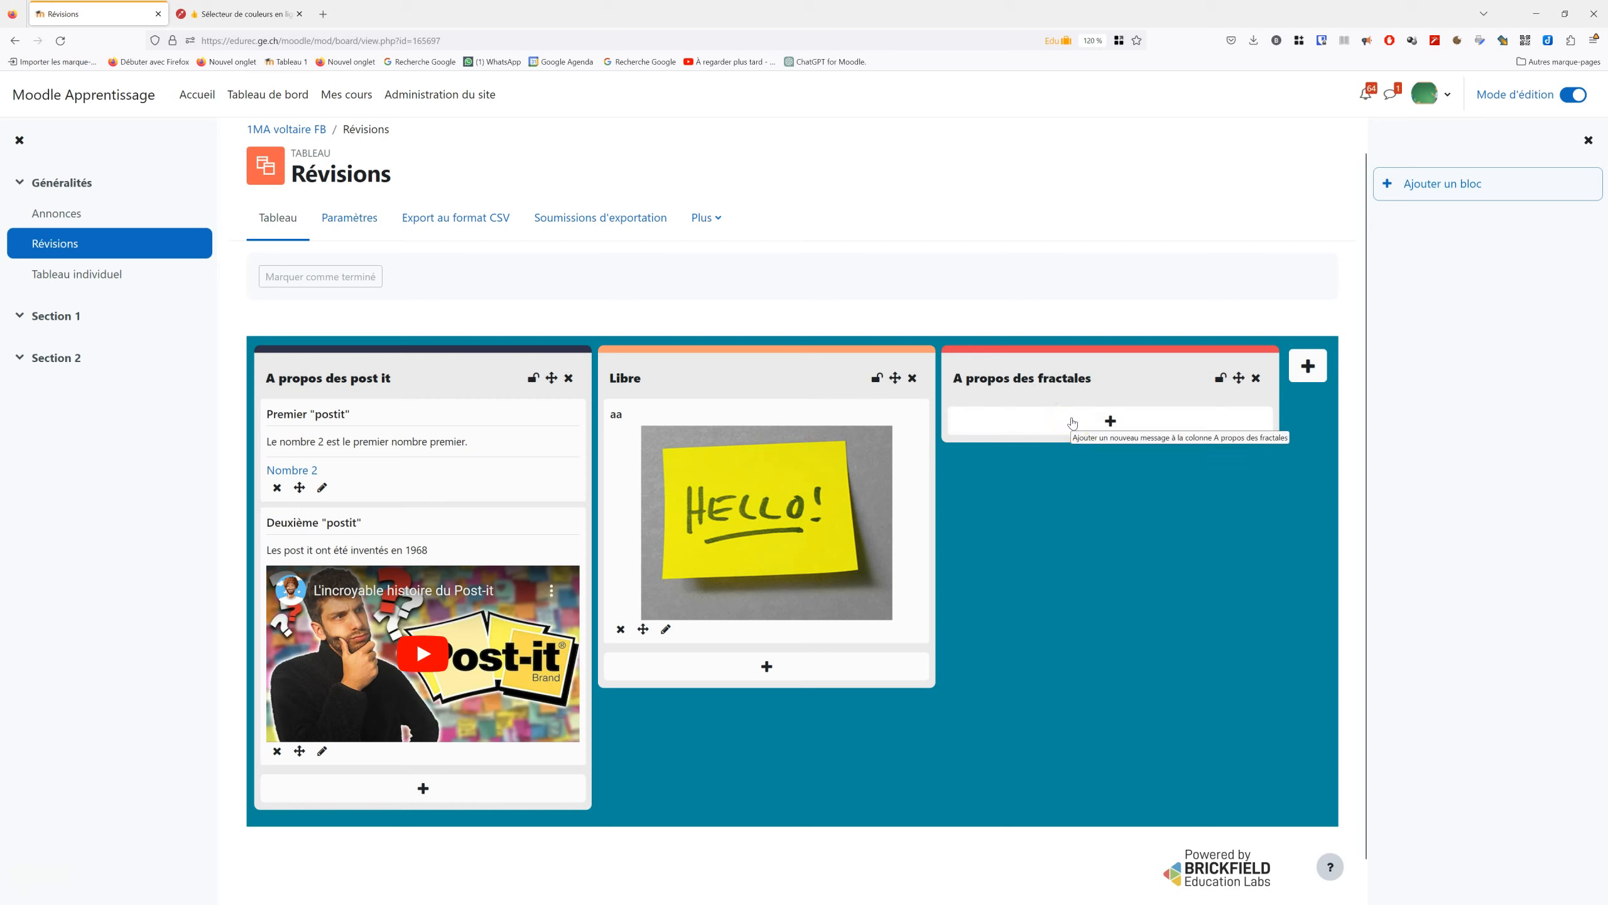
{"action": "left_click", "coordinate": [1105, 488]}
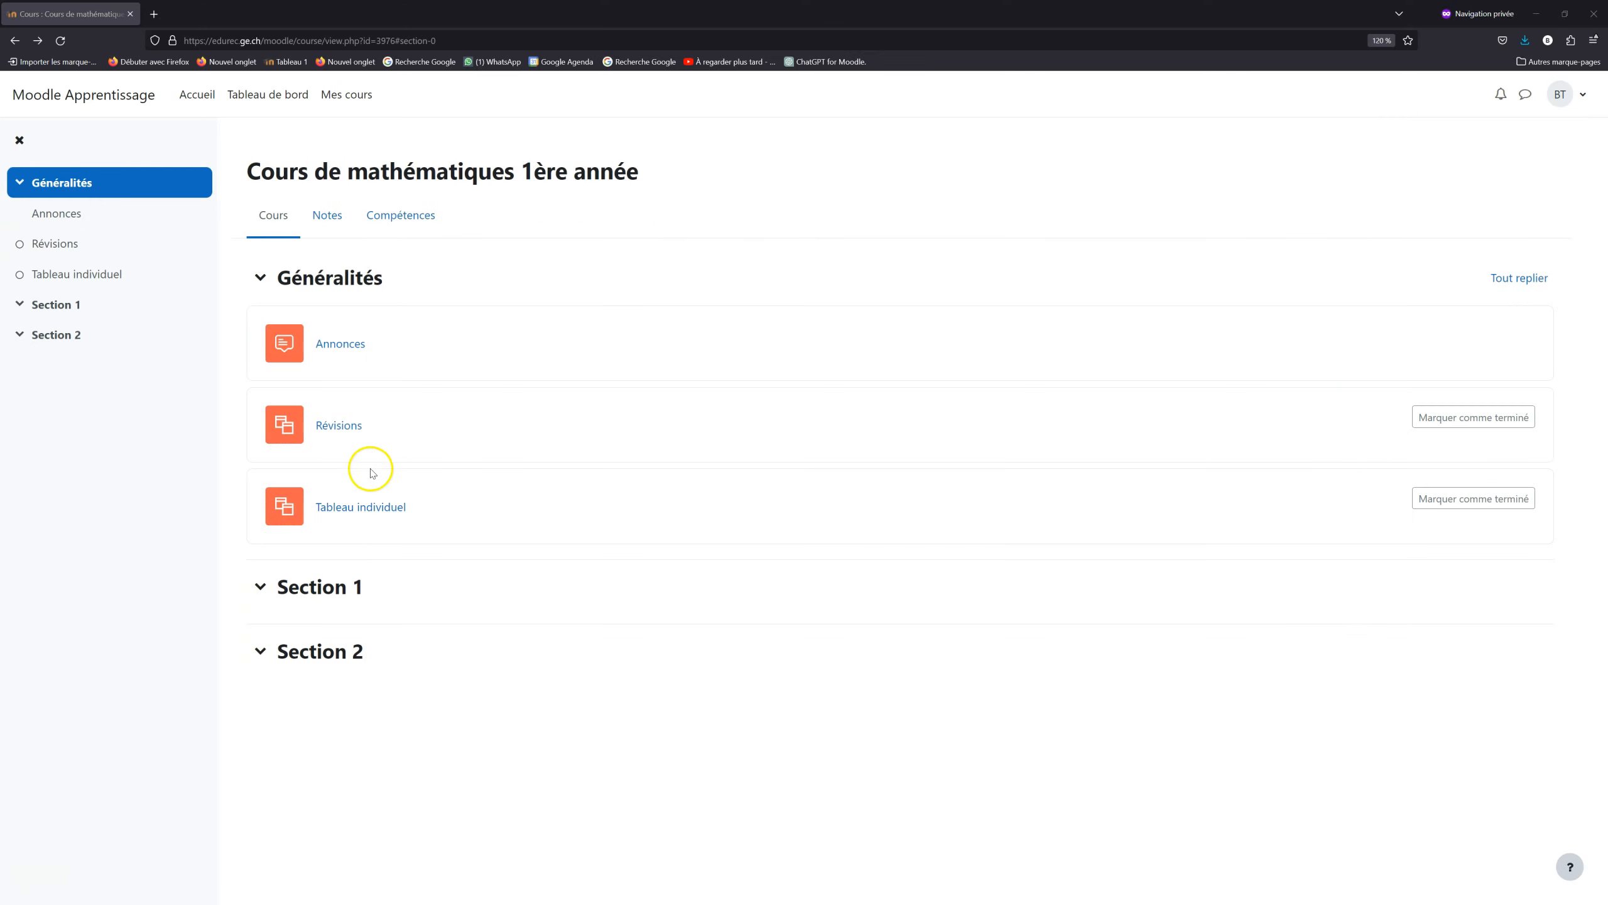
- In the student's course view, open the Révisions board and draft a Libre message titled "Fractales" with the content "J'adore les fractales de Mandelbrot."
{"action": "left_click", "coordinate": [339, 425]}
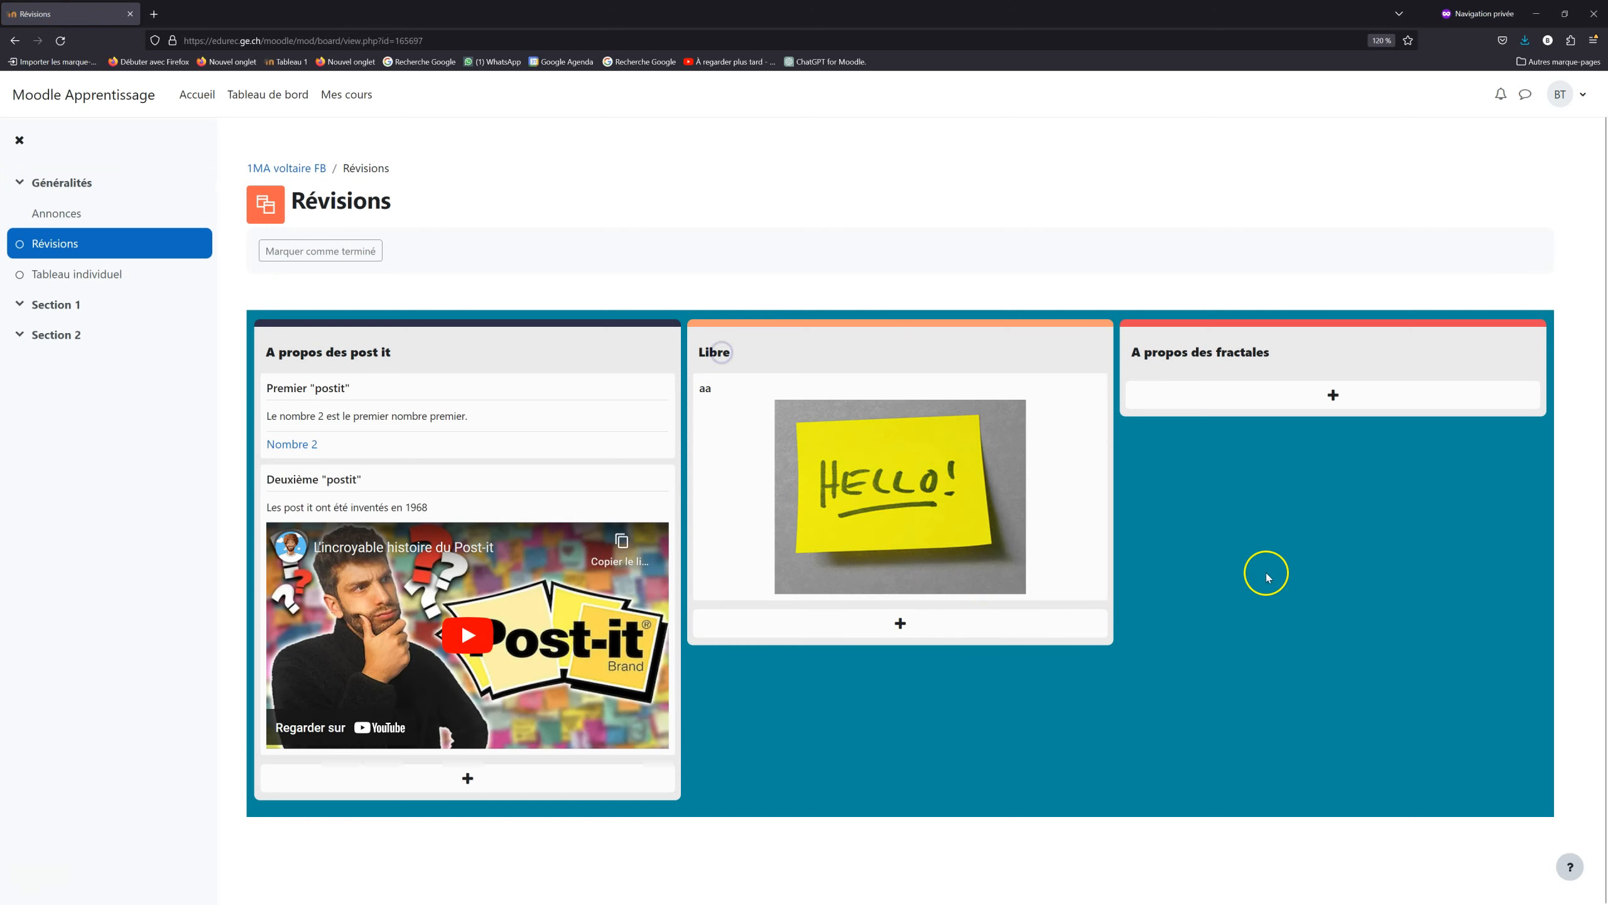
{"action": "left_click", "coordinate": [906, 625]}
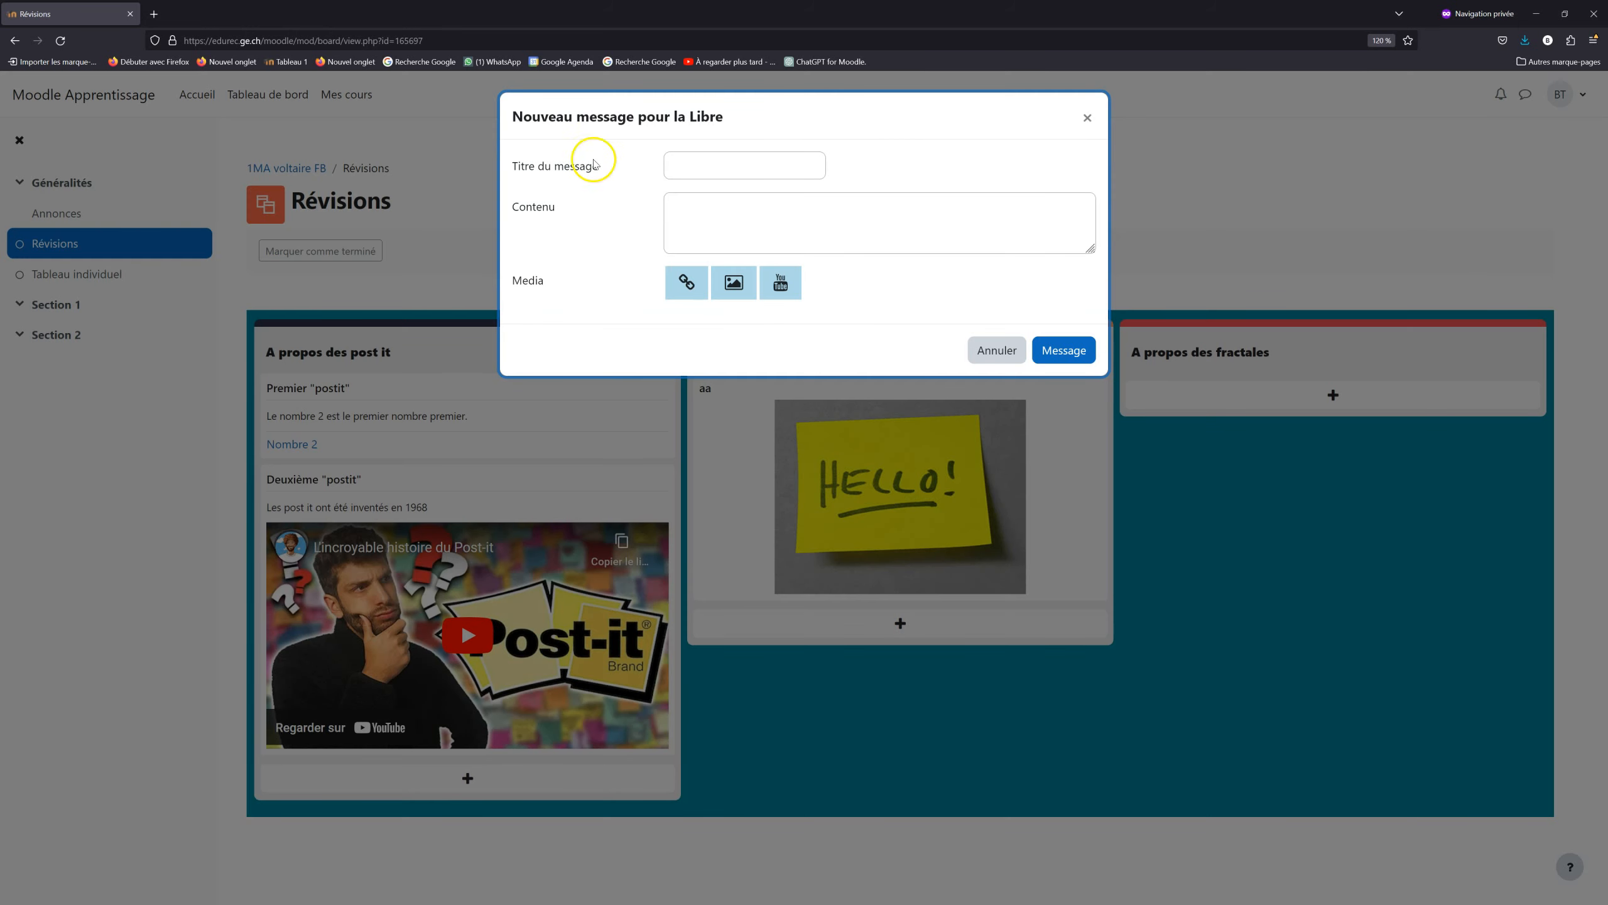
{"action": "left_click", "coordinate": [693, 163]}
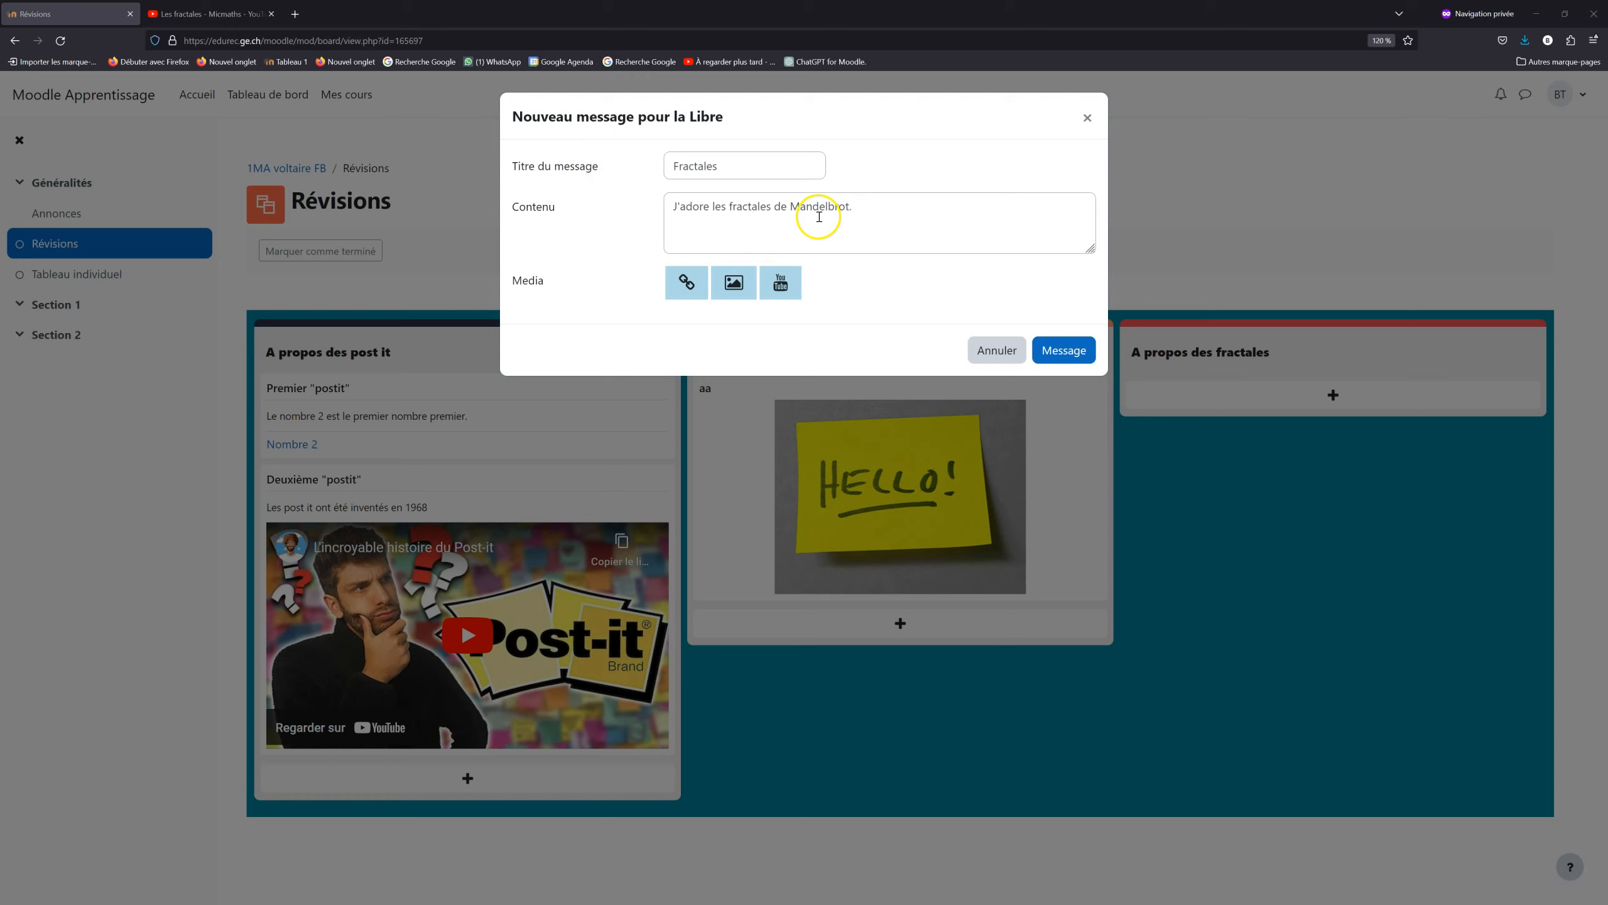
{"action": "left_click", "coordinate": [691, 282]}
{"action": "left_click", "coordinate": [744, 284]}
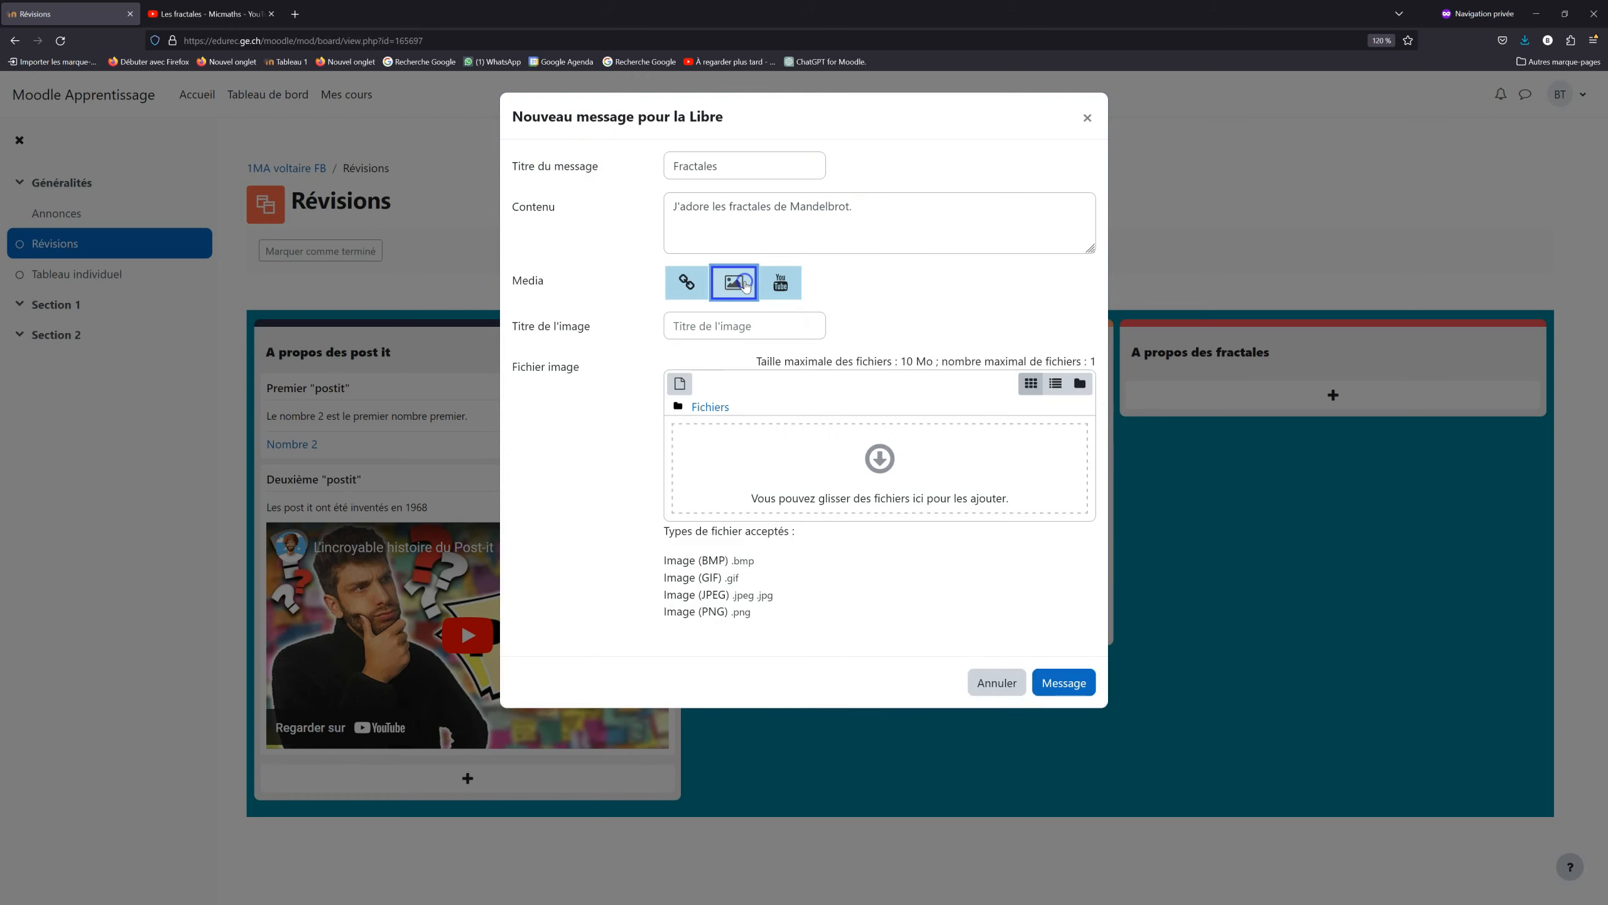
{"action": "left_click", "coordinate": [688, 282]}
{"action": "left_click", "coordinate": [732, 286]}
{"action": "left_click", "coordinate": [782, 285]}
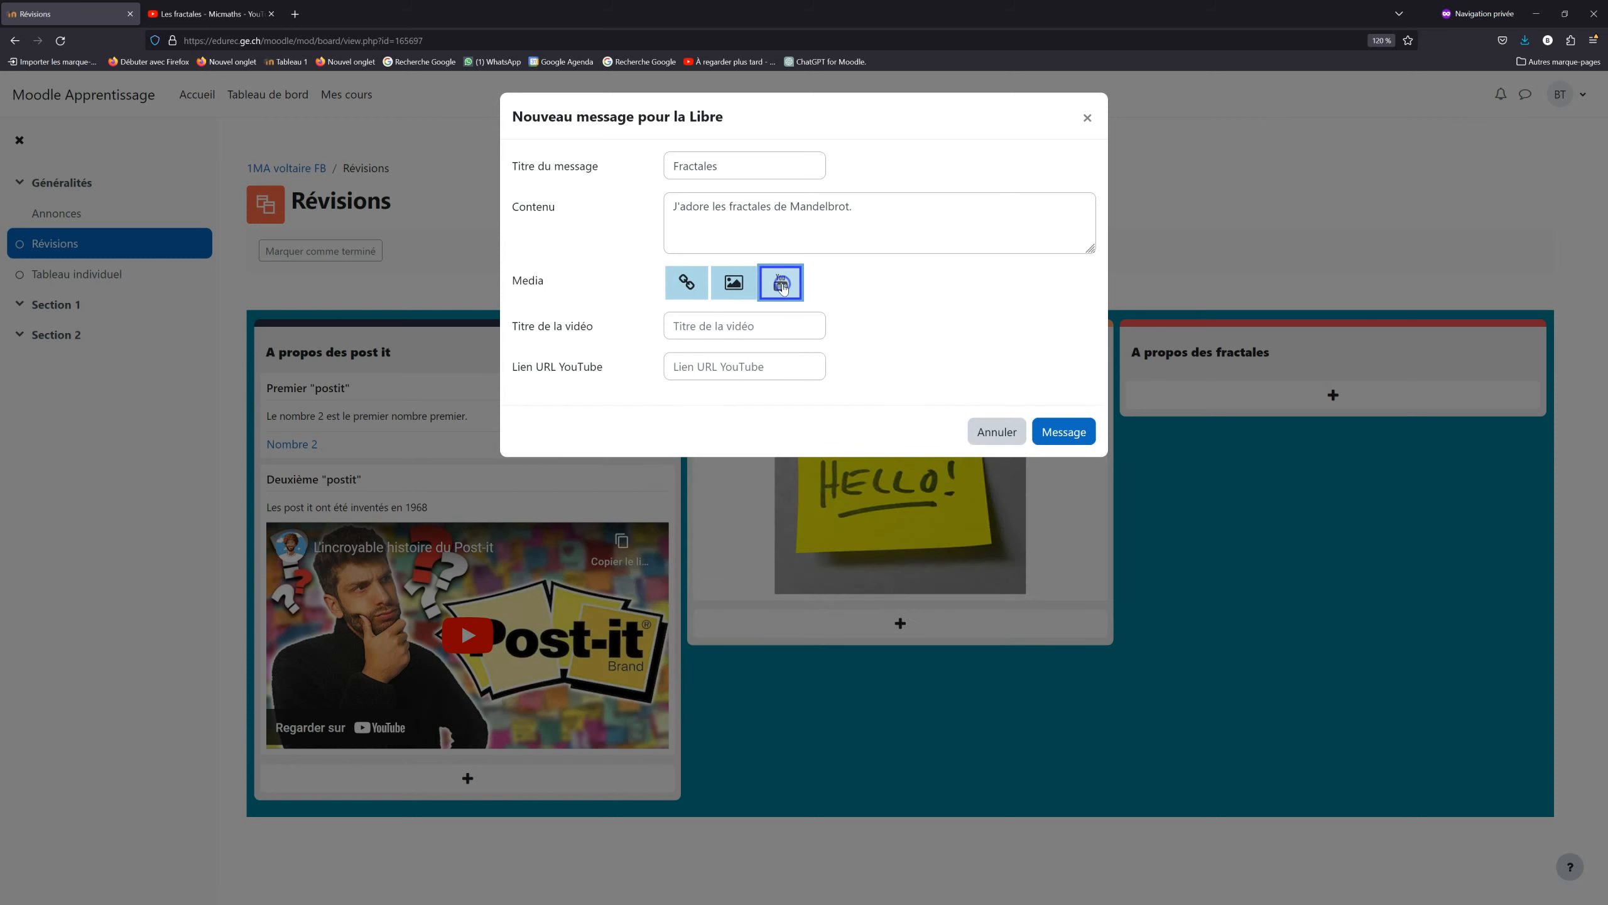
{"action": "left_click", "coordinate": [736, 368]}
{"action": "type", "text": "https://www.youtube.com/watch?v=iFA3g_4myFw"}
{"action": "left_click", "coordinate": [724, 375]}
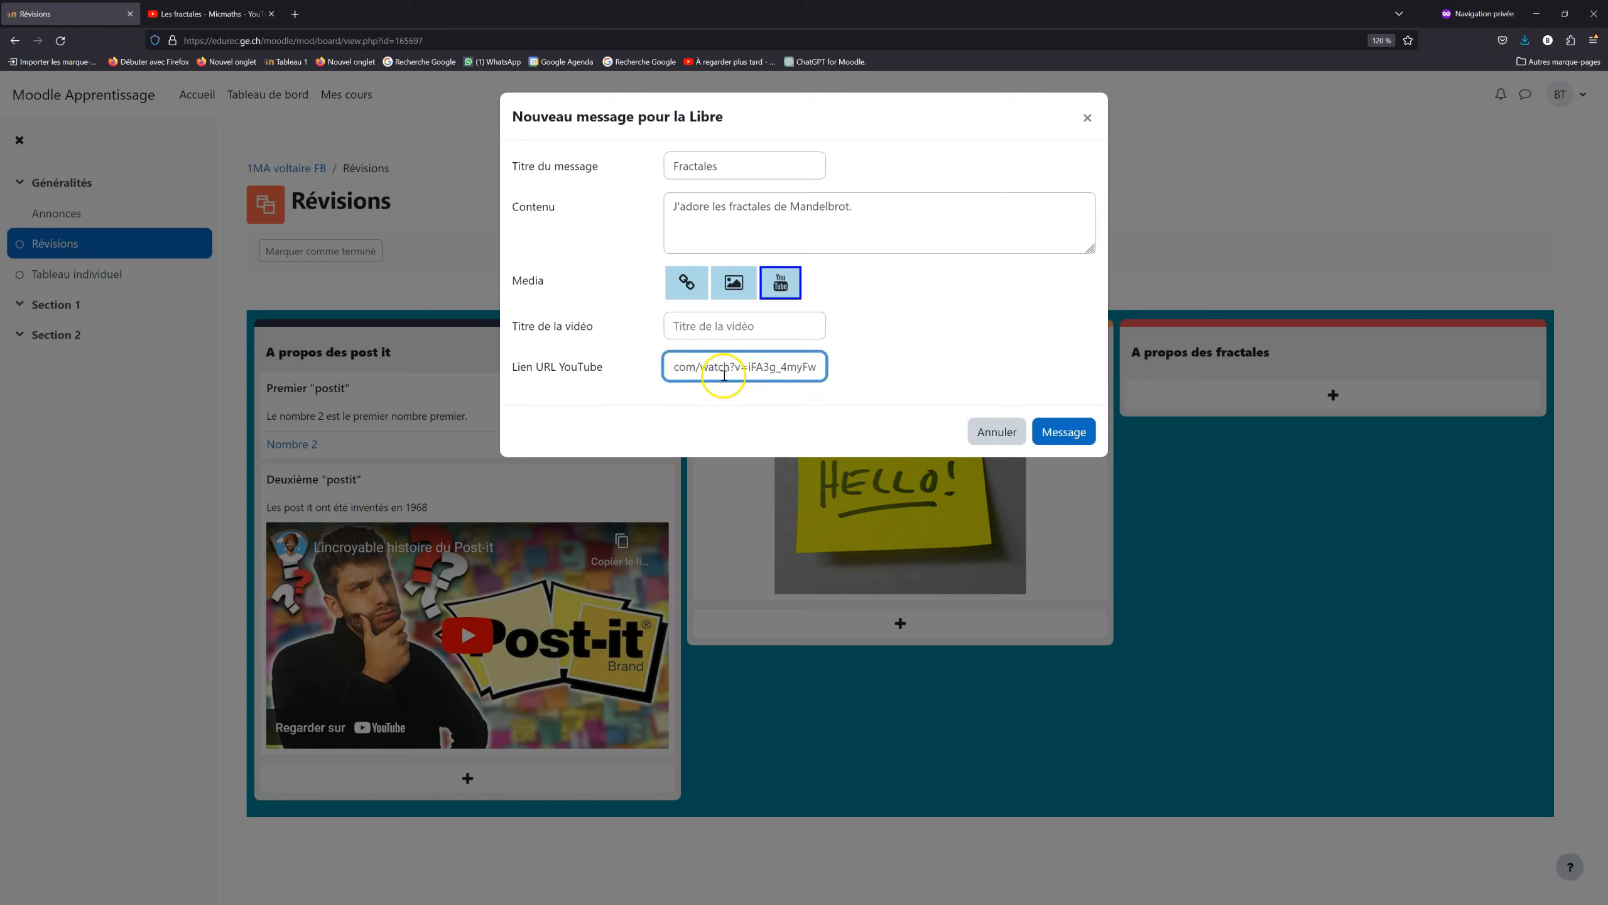
{"action": "key", "text": "Home"}
- Title the video "Micamaths" and post the message to the Libre column
{"action": "left_click", "coordinate": [721, 325]}
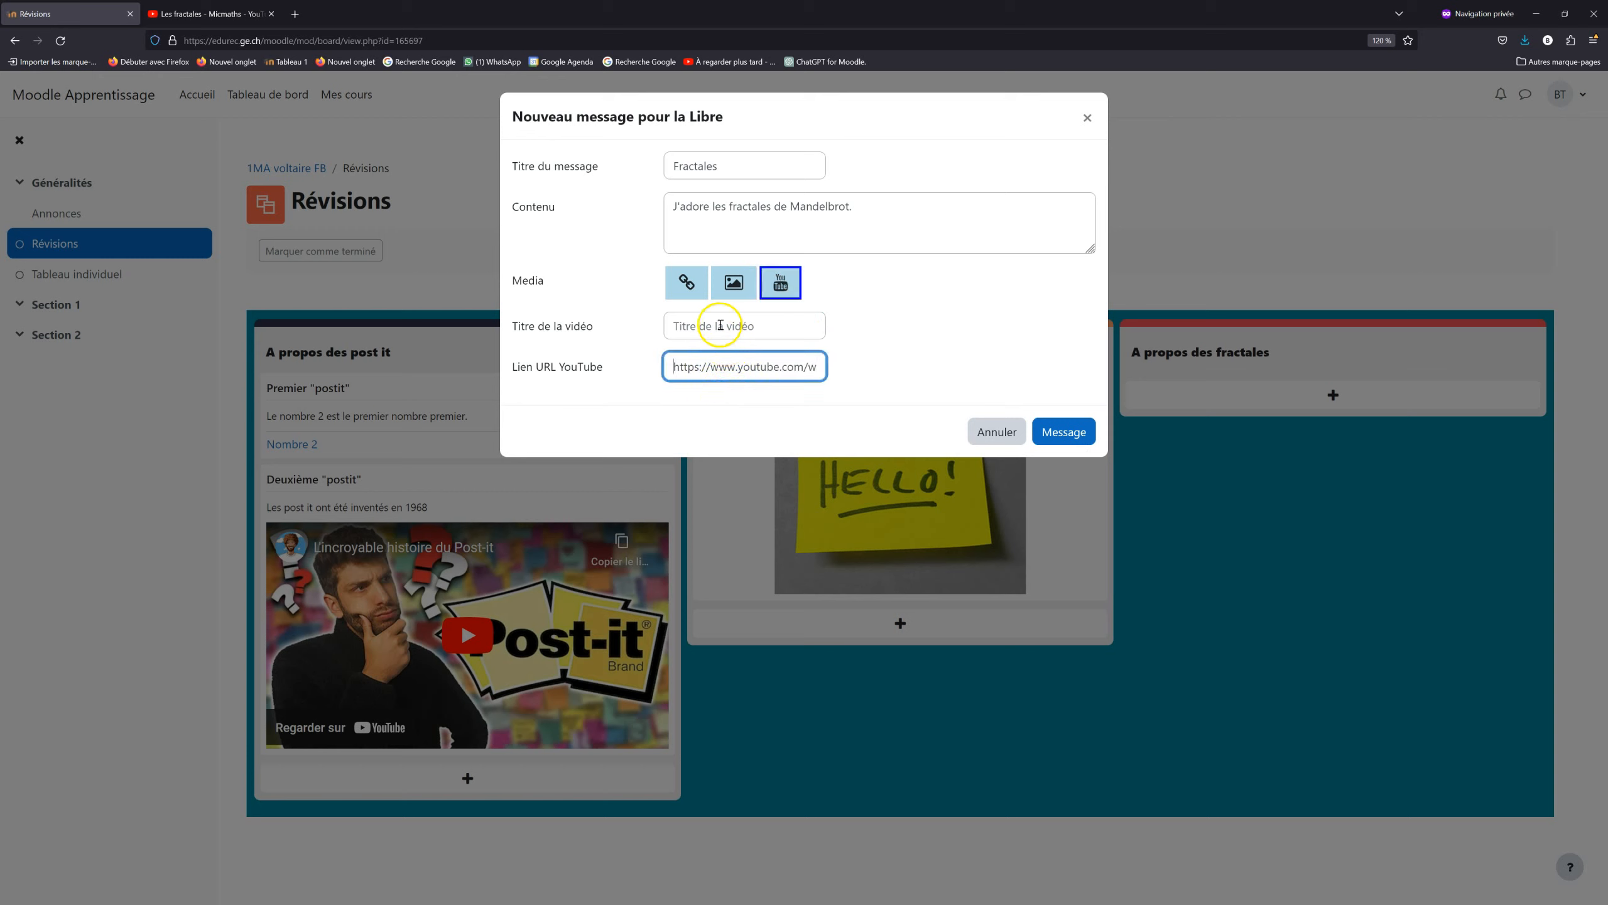
{"action": "left_click", "coordinate": [720, 324]}
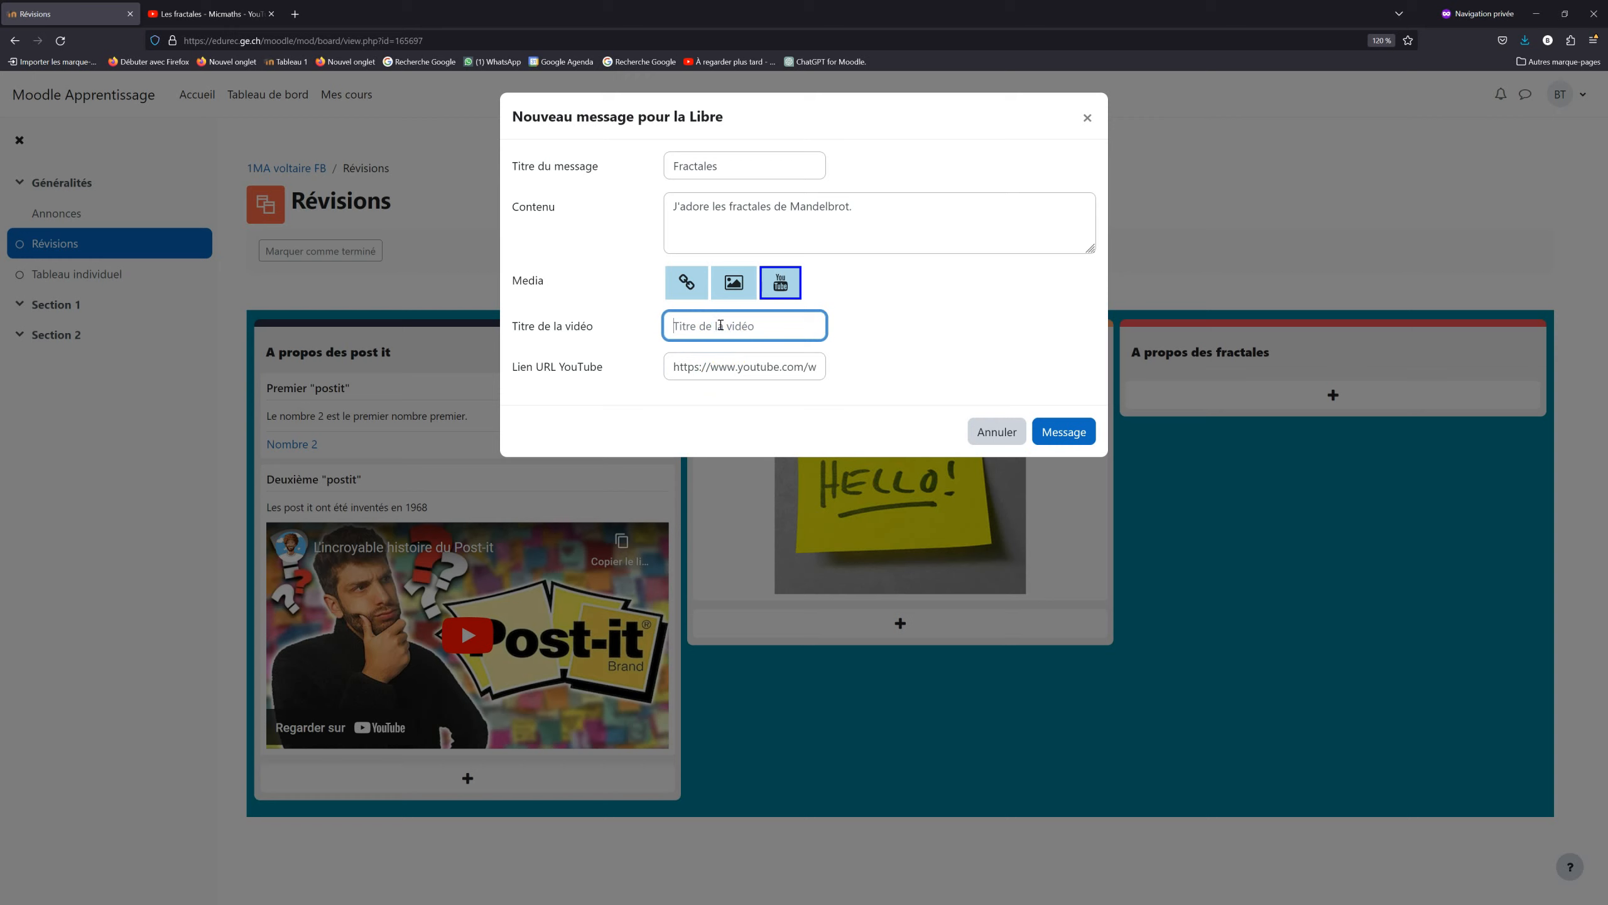
{"action": "type", "text": "Micamaths"}
{"action": "left_click", "coordinate": [1069, 432]}
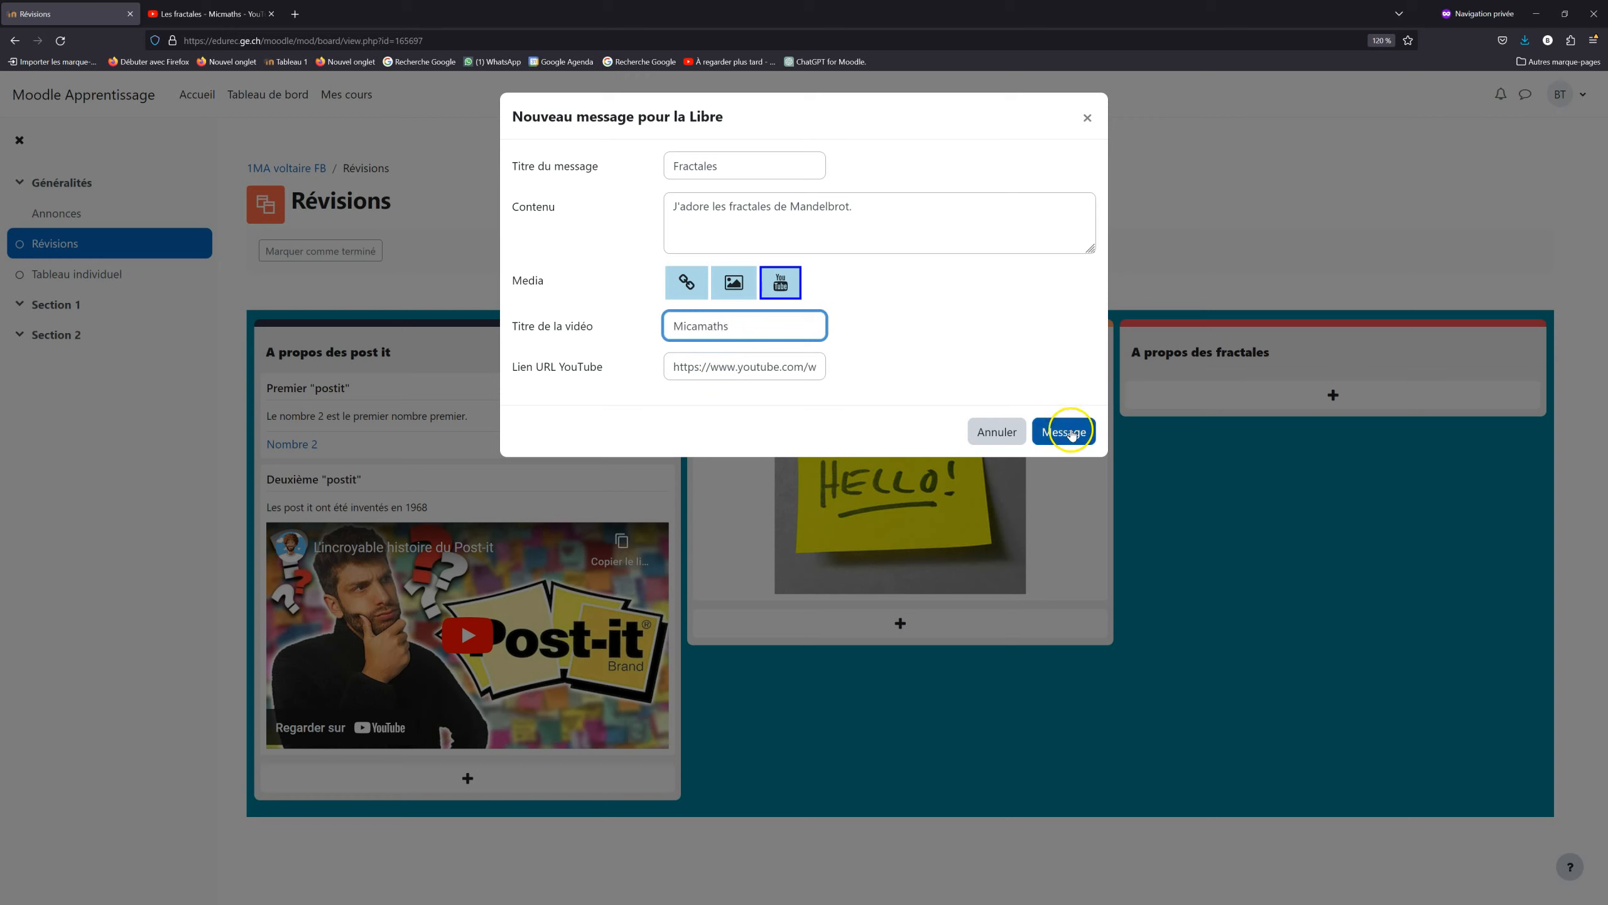
{"action": "left_click", "coordinate": [1081, 427]}
{"action": "left_click", "coordinate": [1078, 435]}
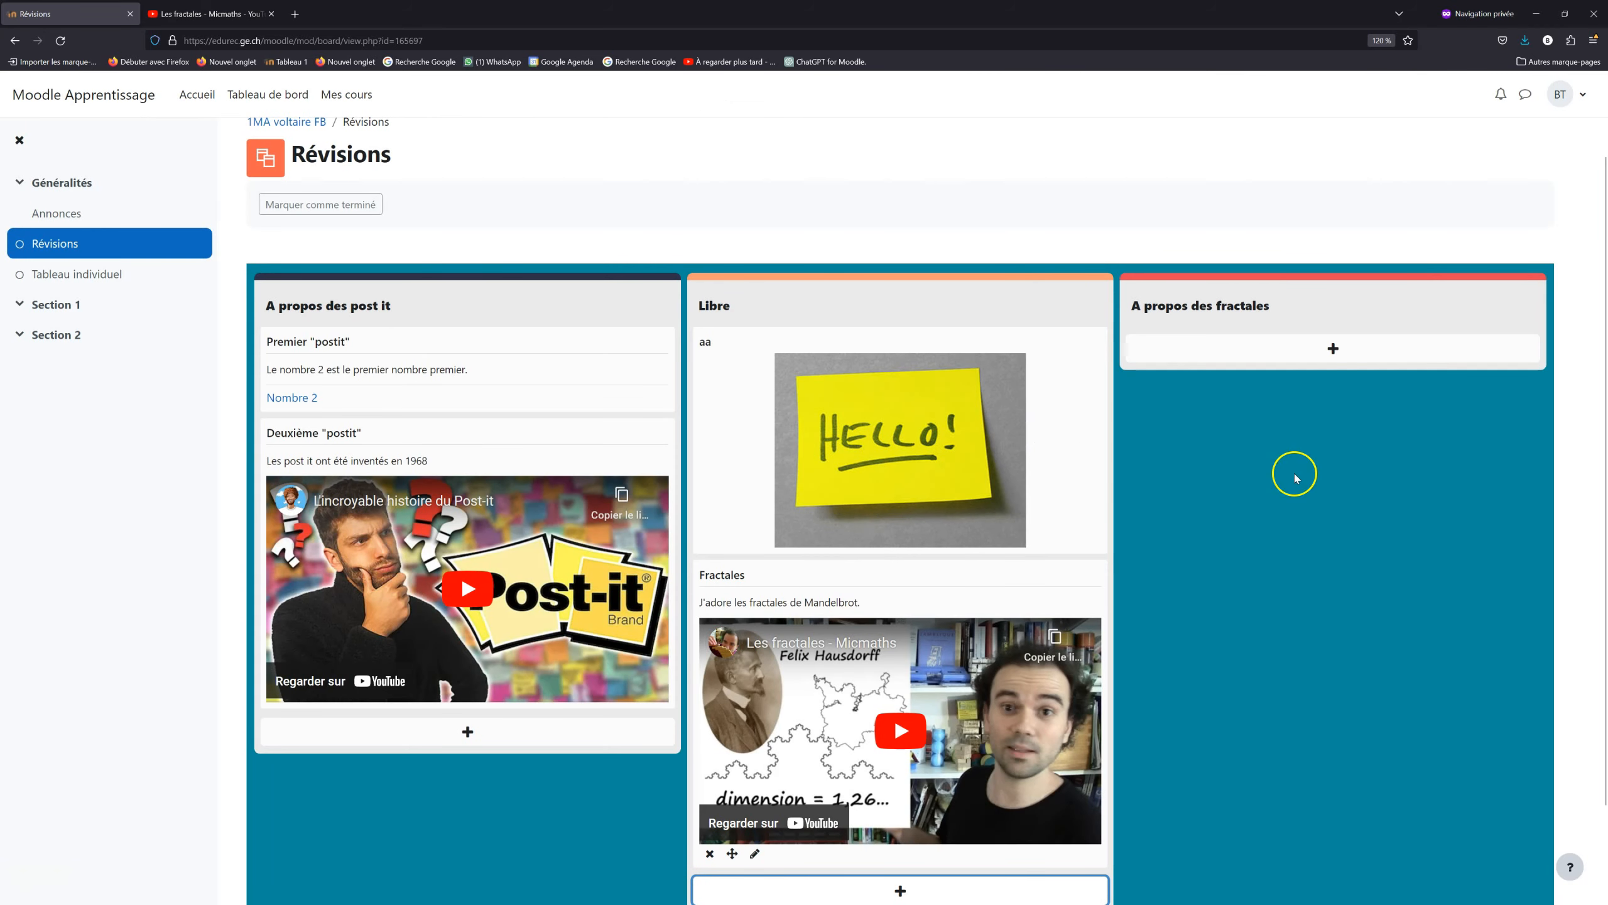
- Move the Fractales message from the Libre column to the "A propos des fractales" column
{"action": "scroll", "coordinate": [1295, 478], "scroll_direction": "down", "scroll_amount": 2}
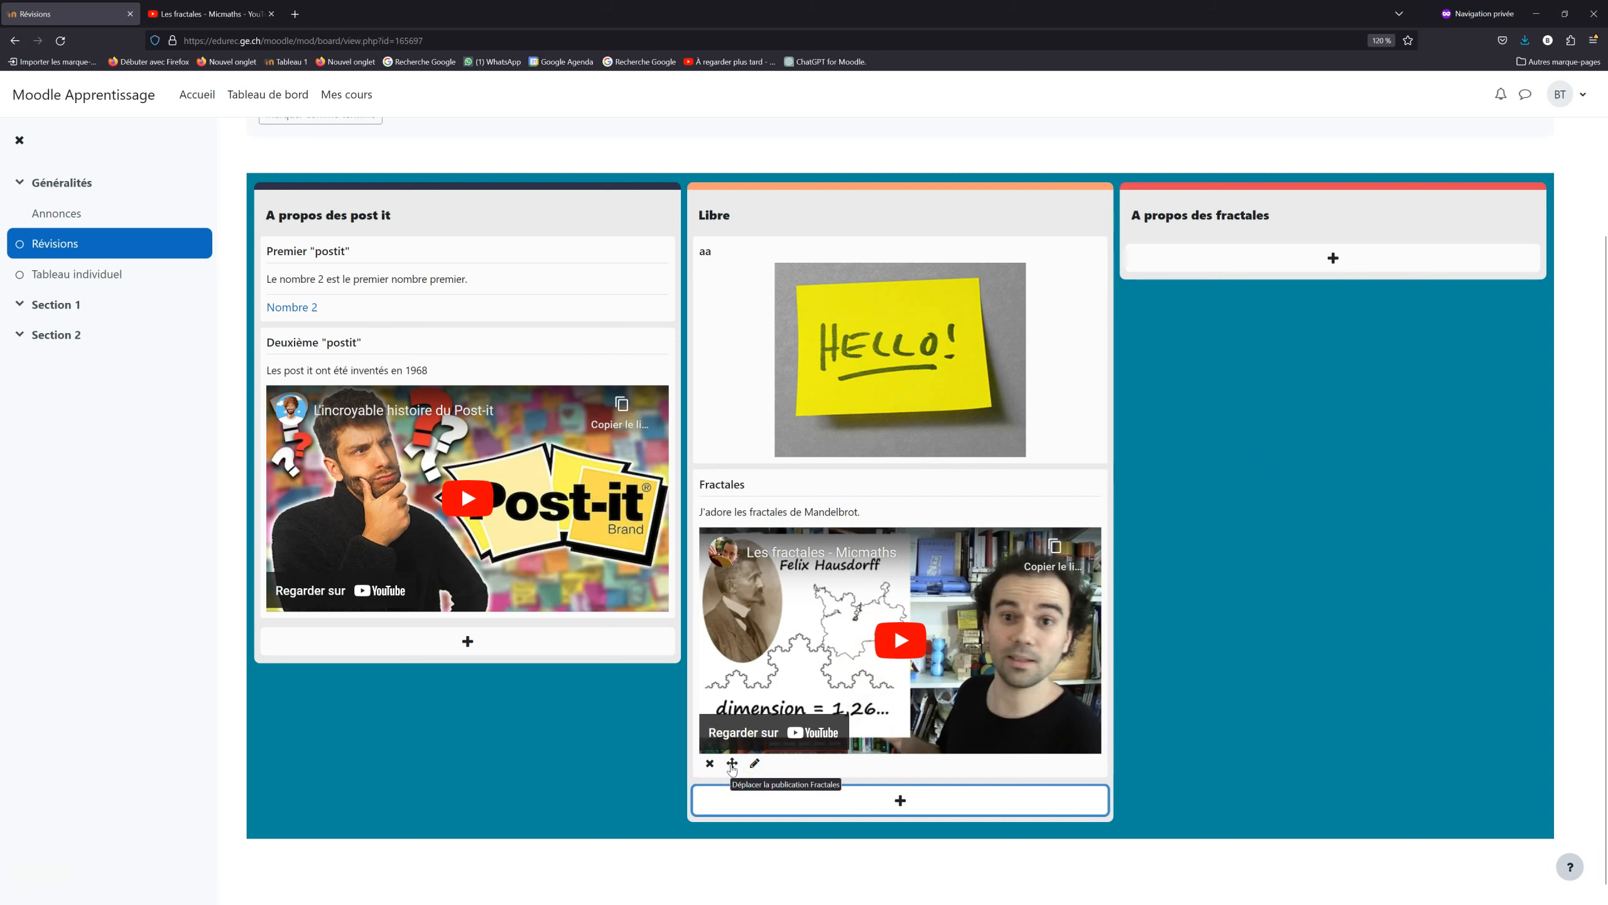
{"action": "left_click_drag", "start_coordinate": [732, 763], "coordinate": [1281, 345]}
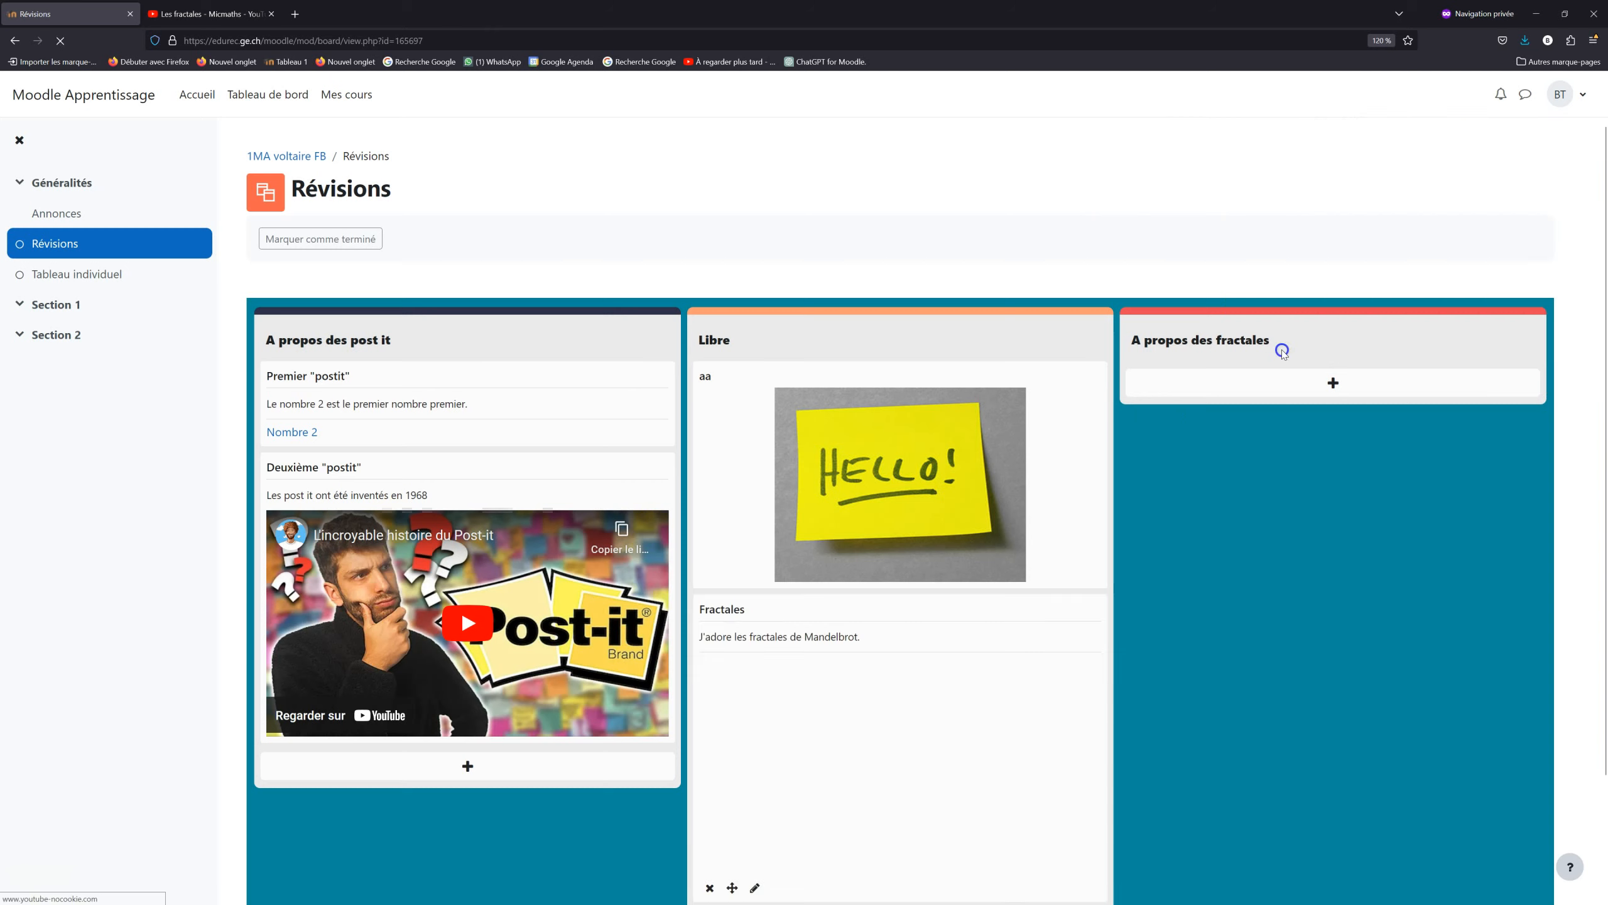
{"action": "left_click_drag", "start_coordinate": [732, 654], "coordinate": [1242, 366]}
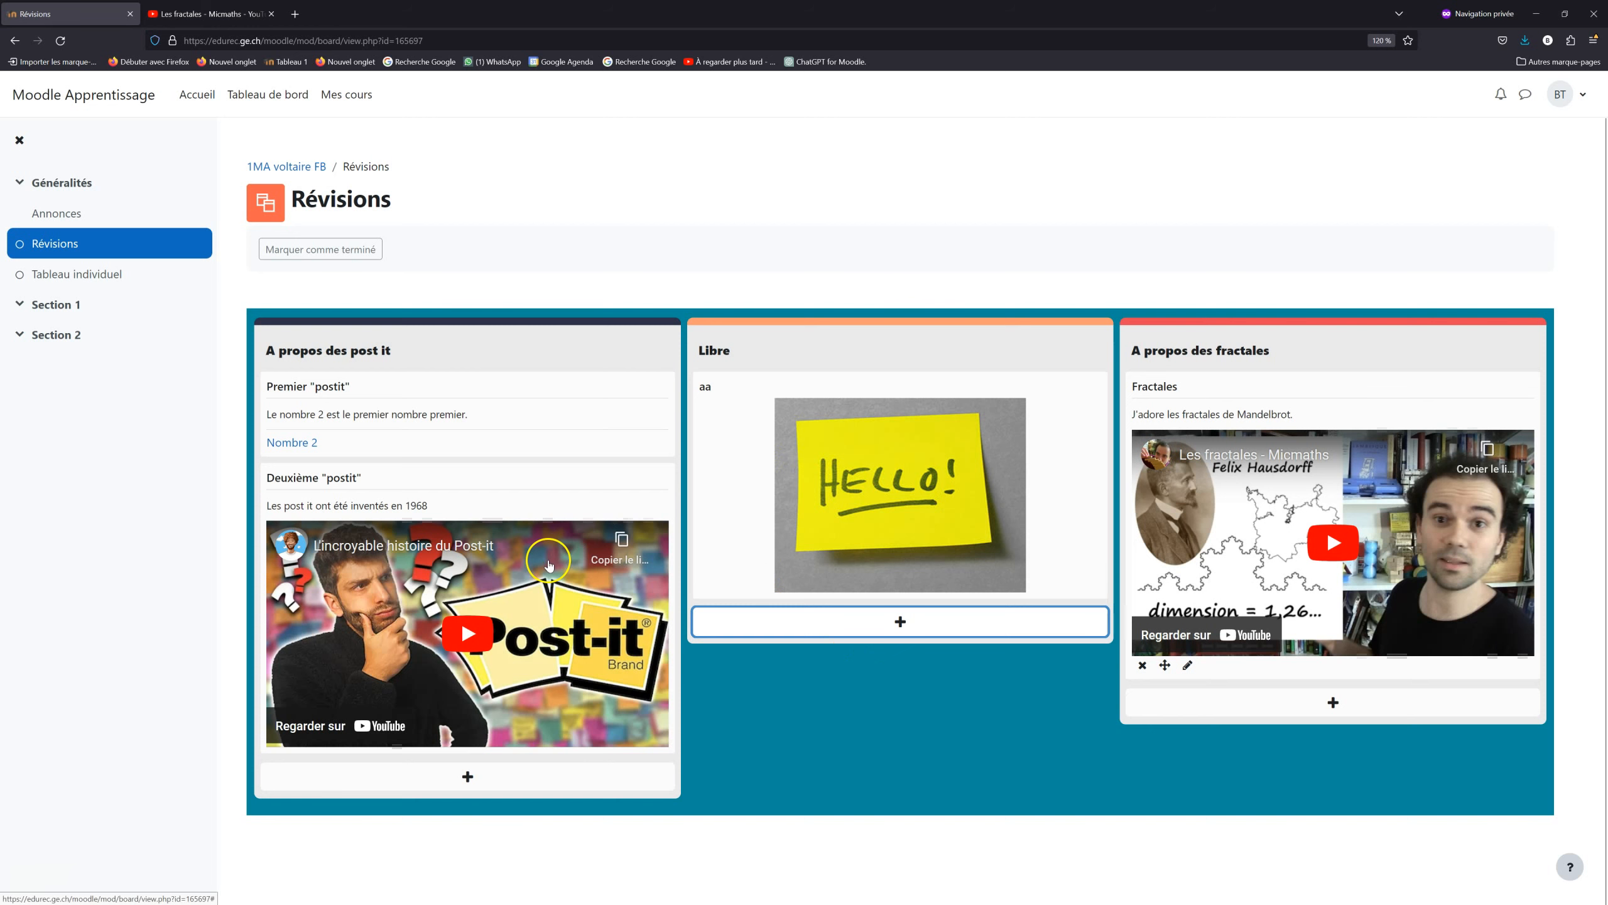
- Add the comment "Trop bien" to the "aa" message in the Libre column and close the message
{"action": "left_click", "coordinate": [752, 475]}
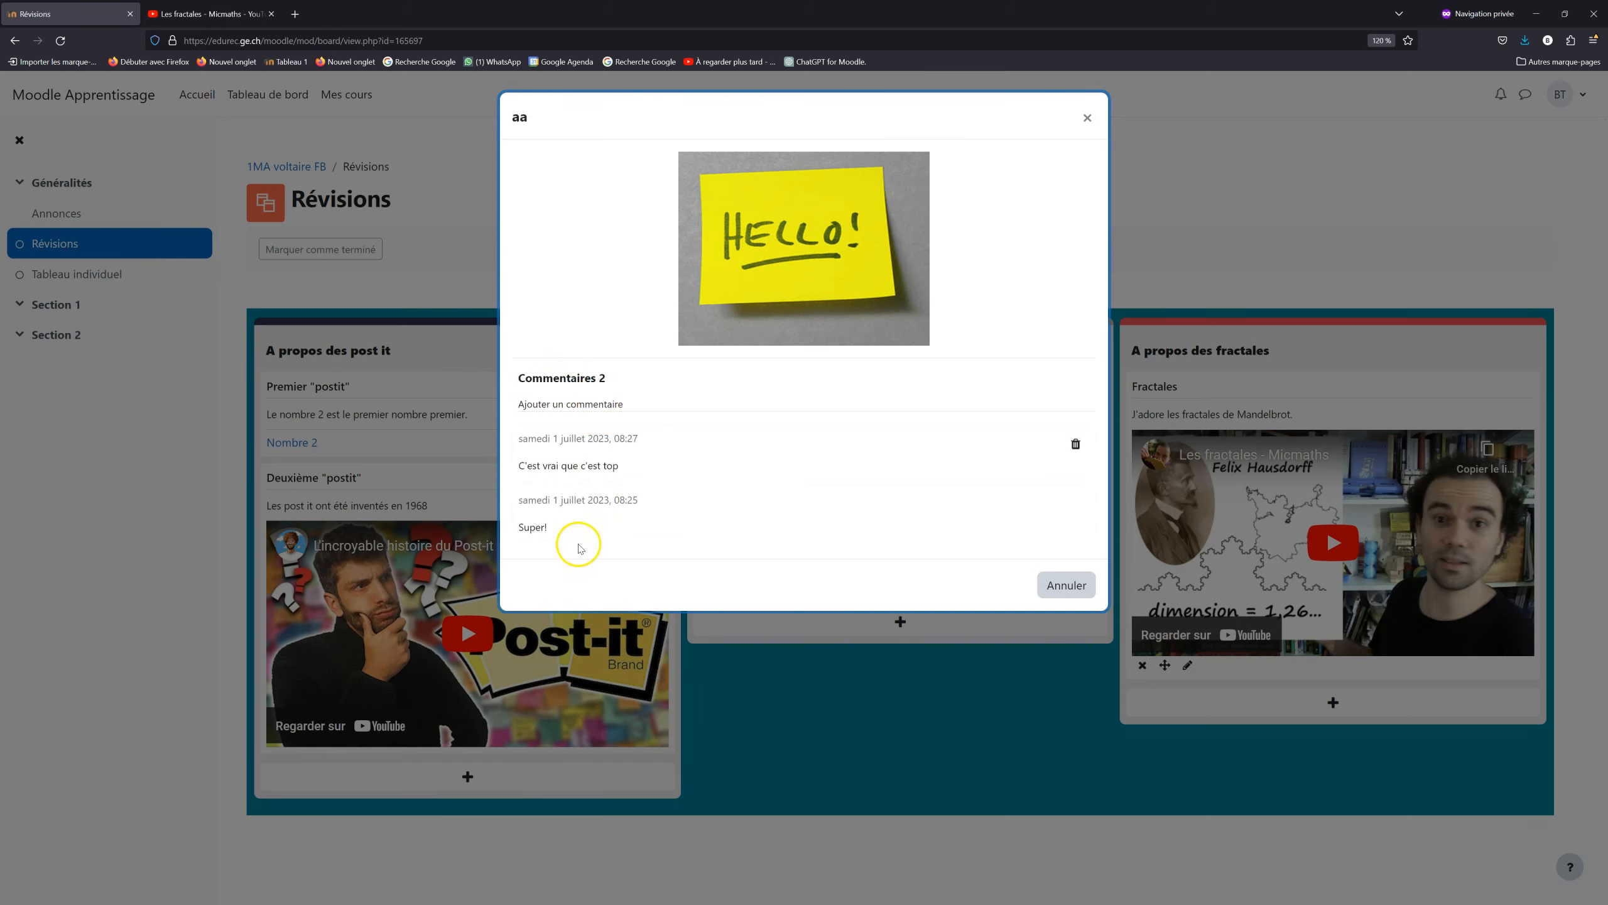
{"action": "left_click", "coordinate": [593, 408]}
{"action": "type", "text": "Trop bien"}
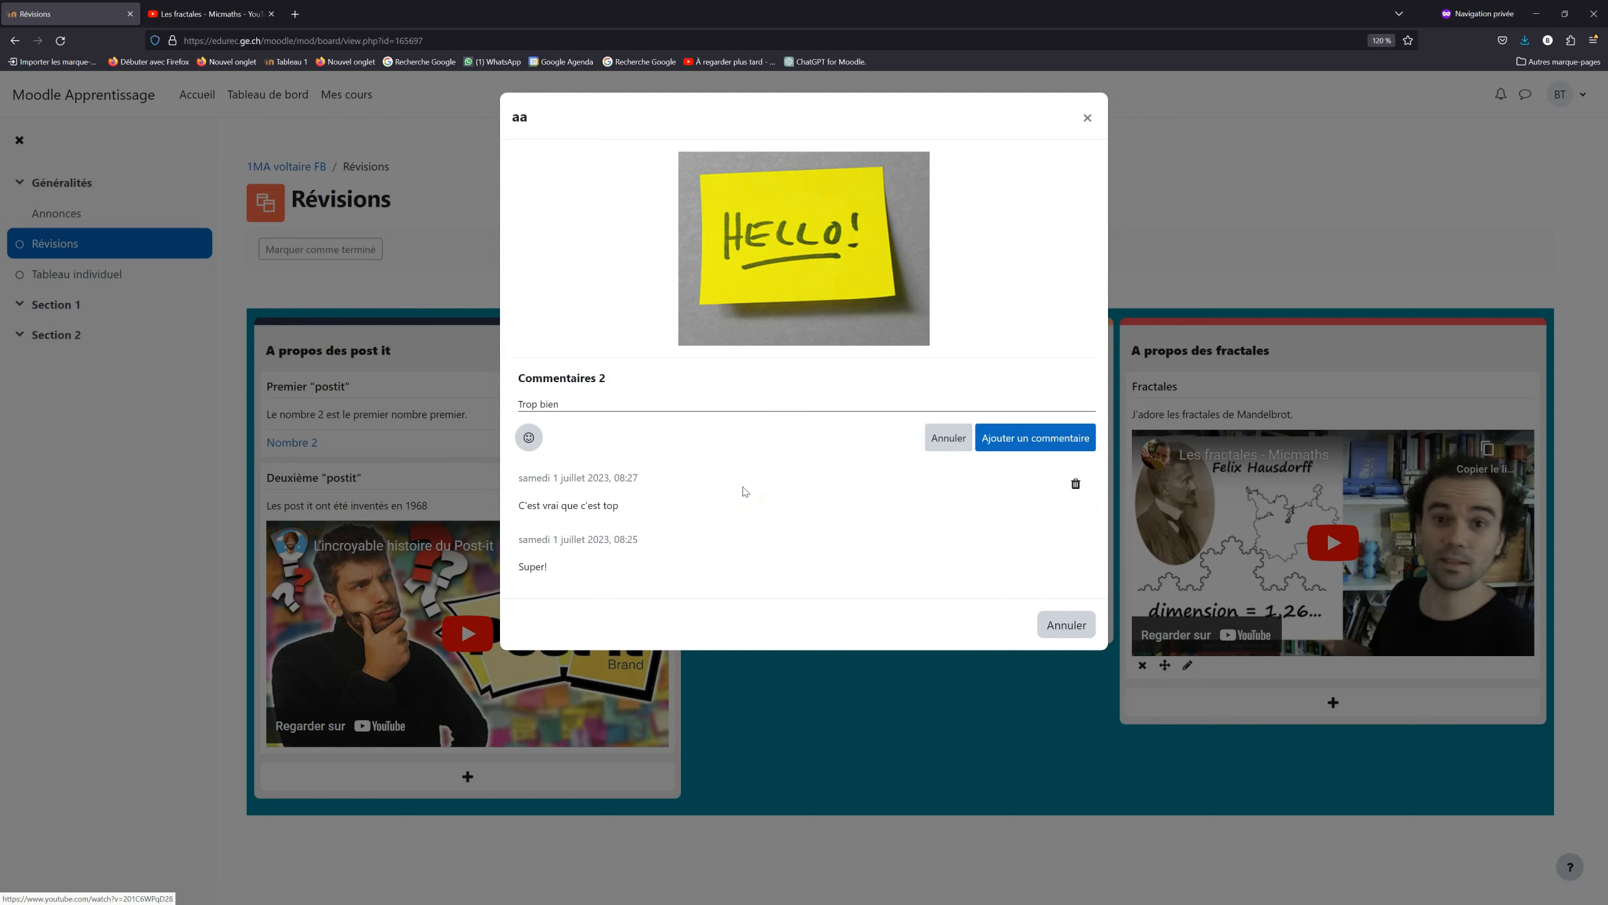
{"action": "left_click", "coordinate": [1011, 439]}
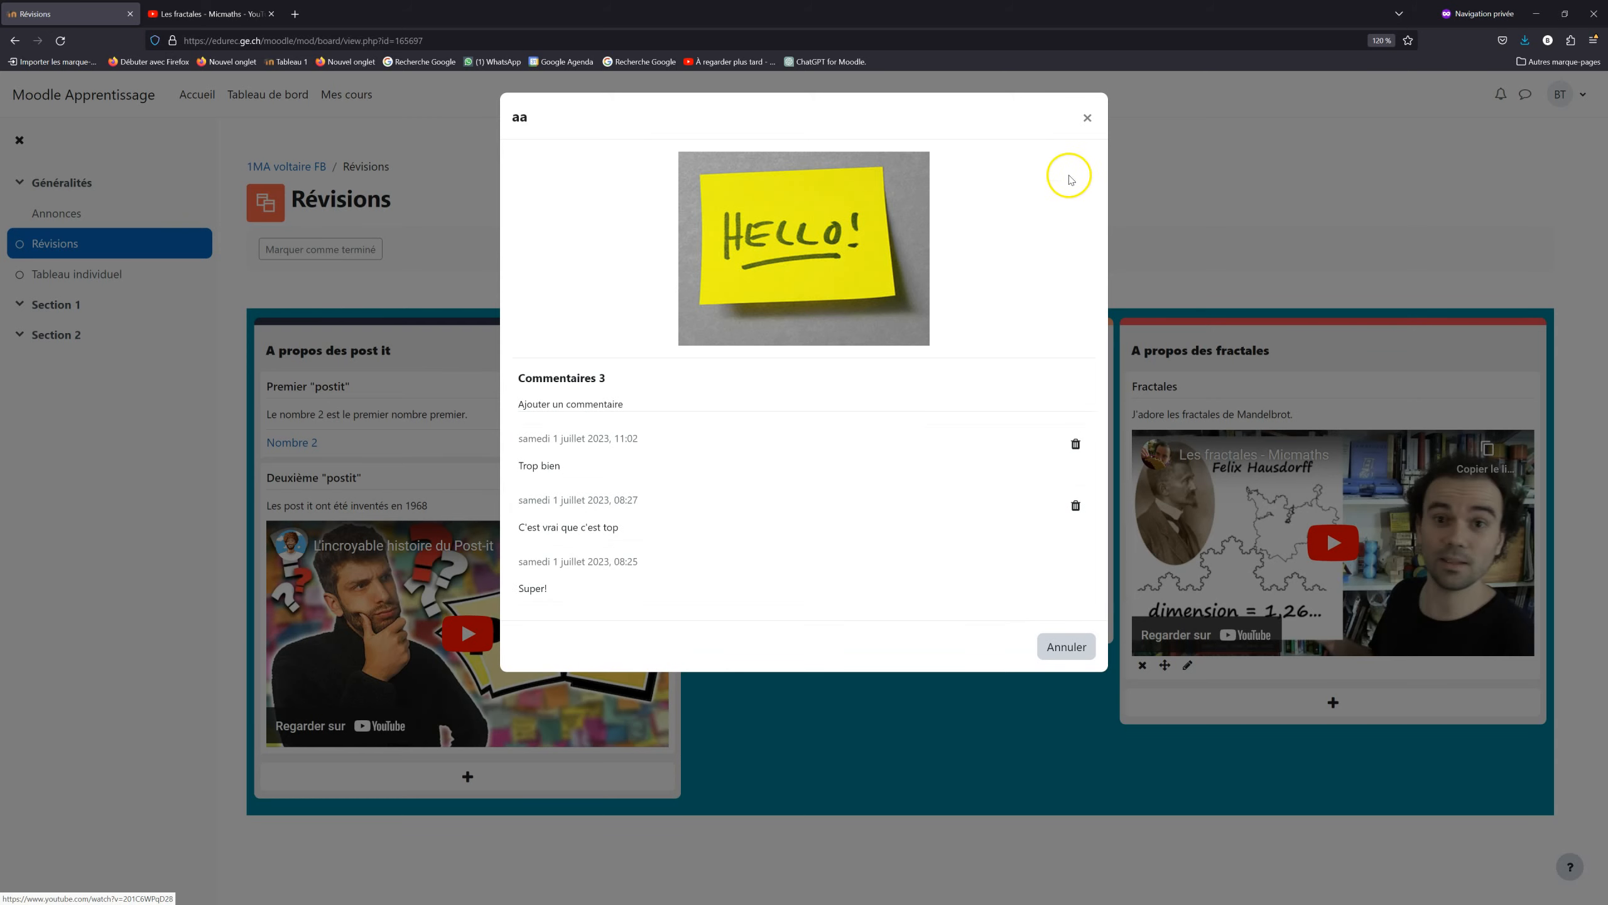
{"action": "left_click", "coordinate": [1087, 118]}
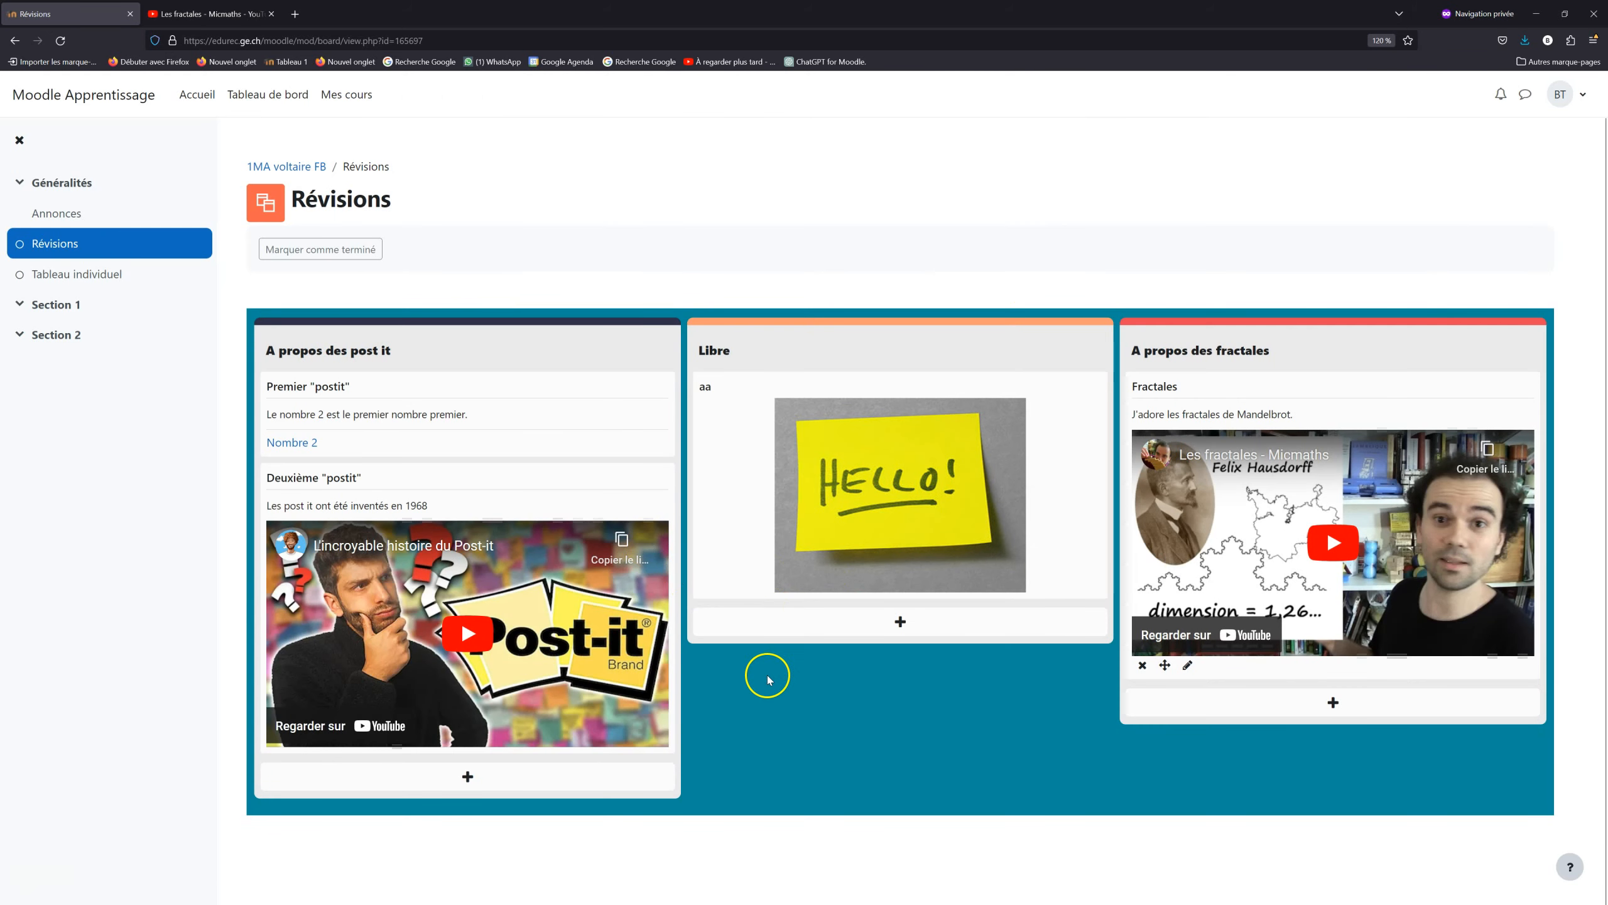
- Submit the comment "Salut" on the Fractales message and leave the message view
{"action": "left_click", "coordinate": [1331, 411]}
{"action": "left_click", "coordinate": [645, 566]}
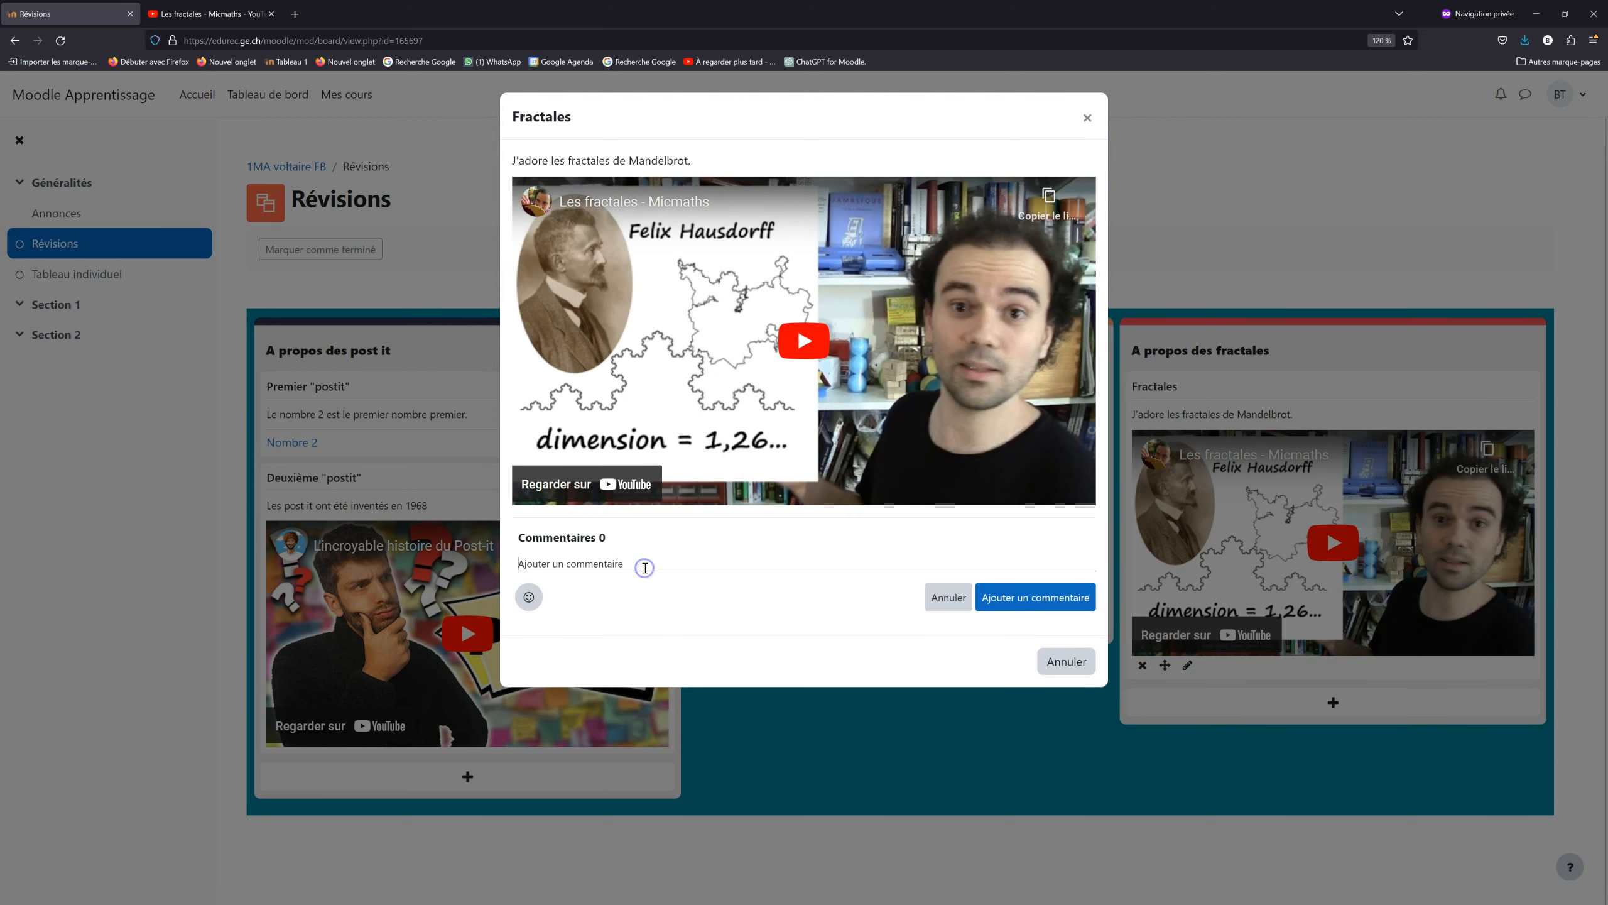
{"action": "type", "text": "Salut"}
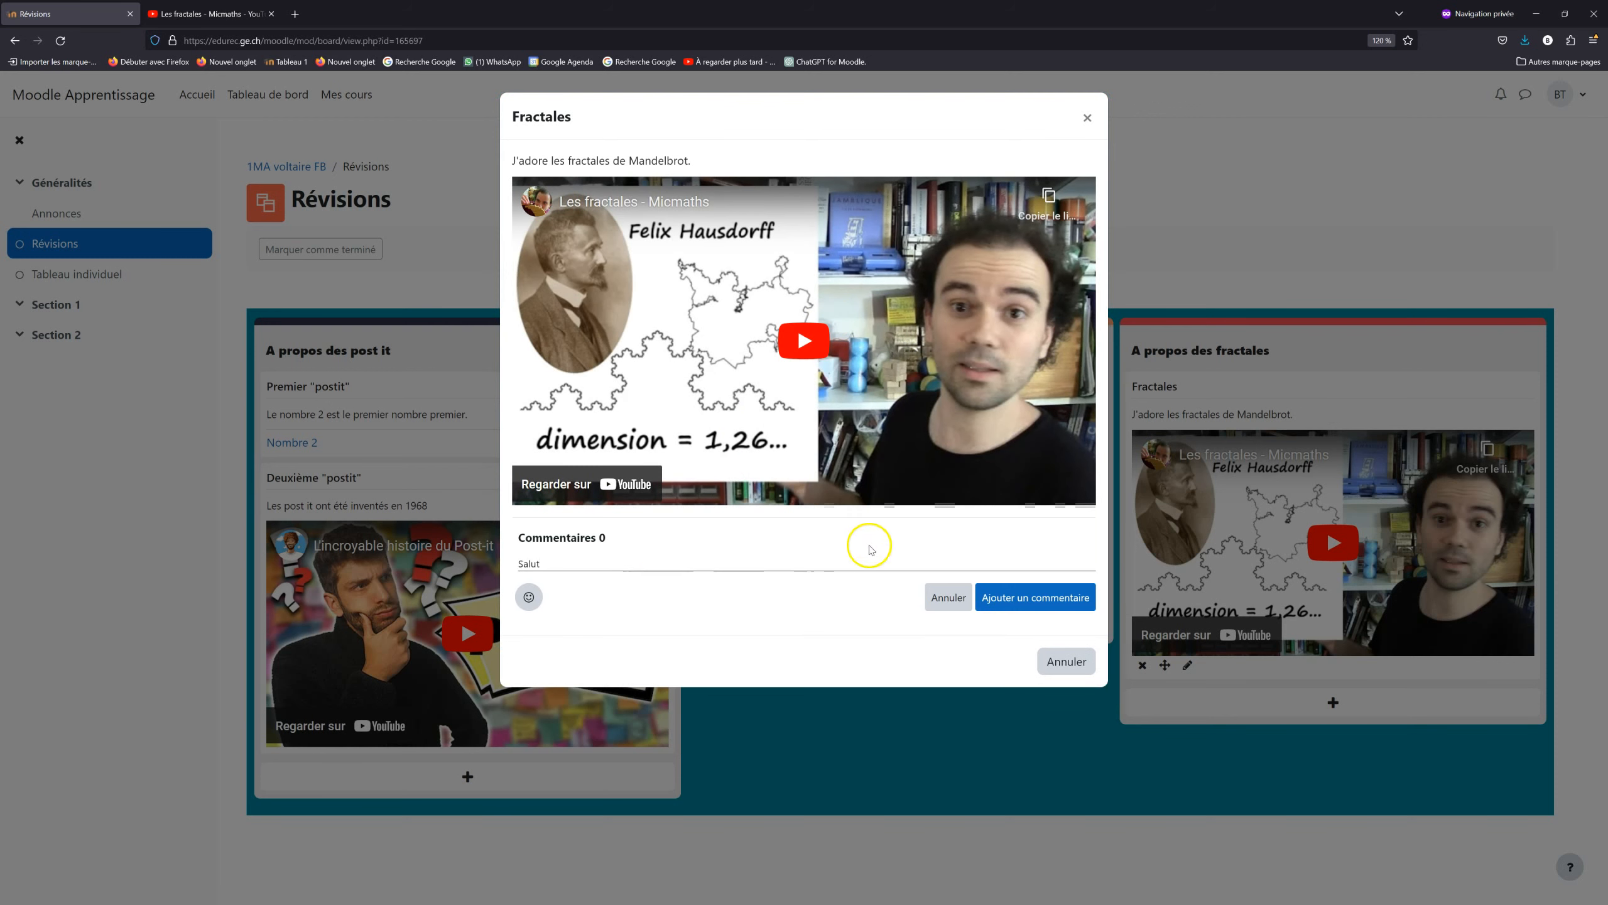
{"action": "left_click", "coordinate": [1005, 596]}
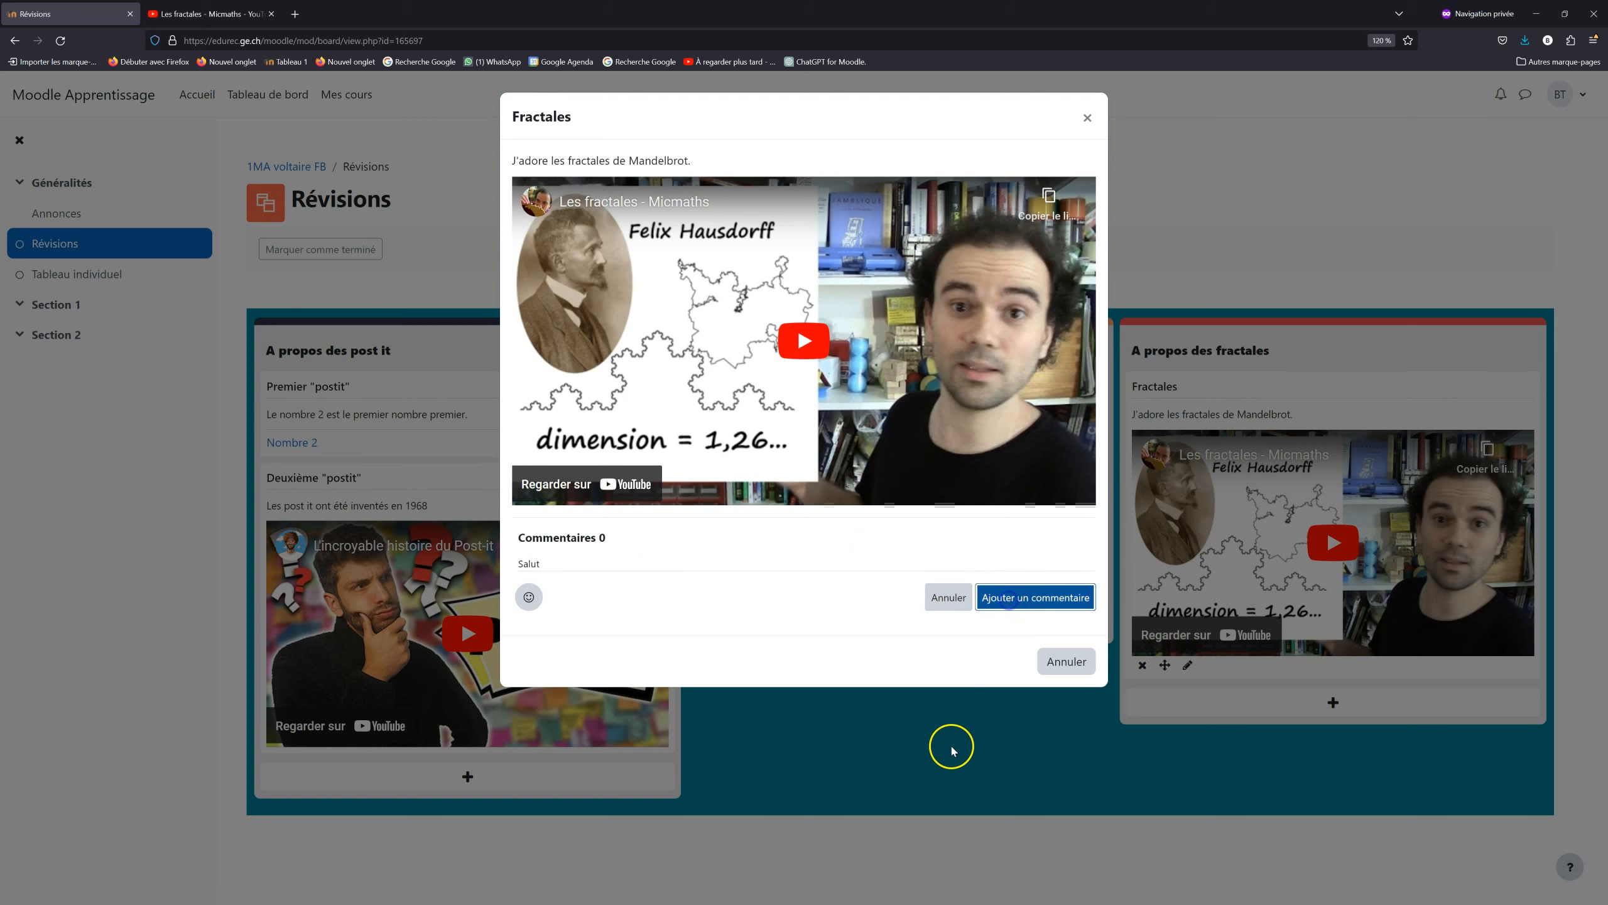
{"action": "left_click", "coordinate": [962, 729]}
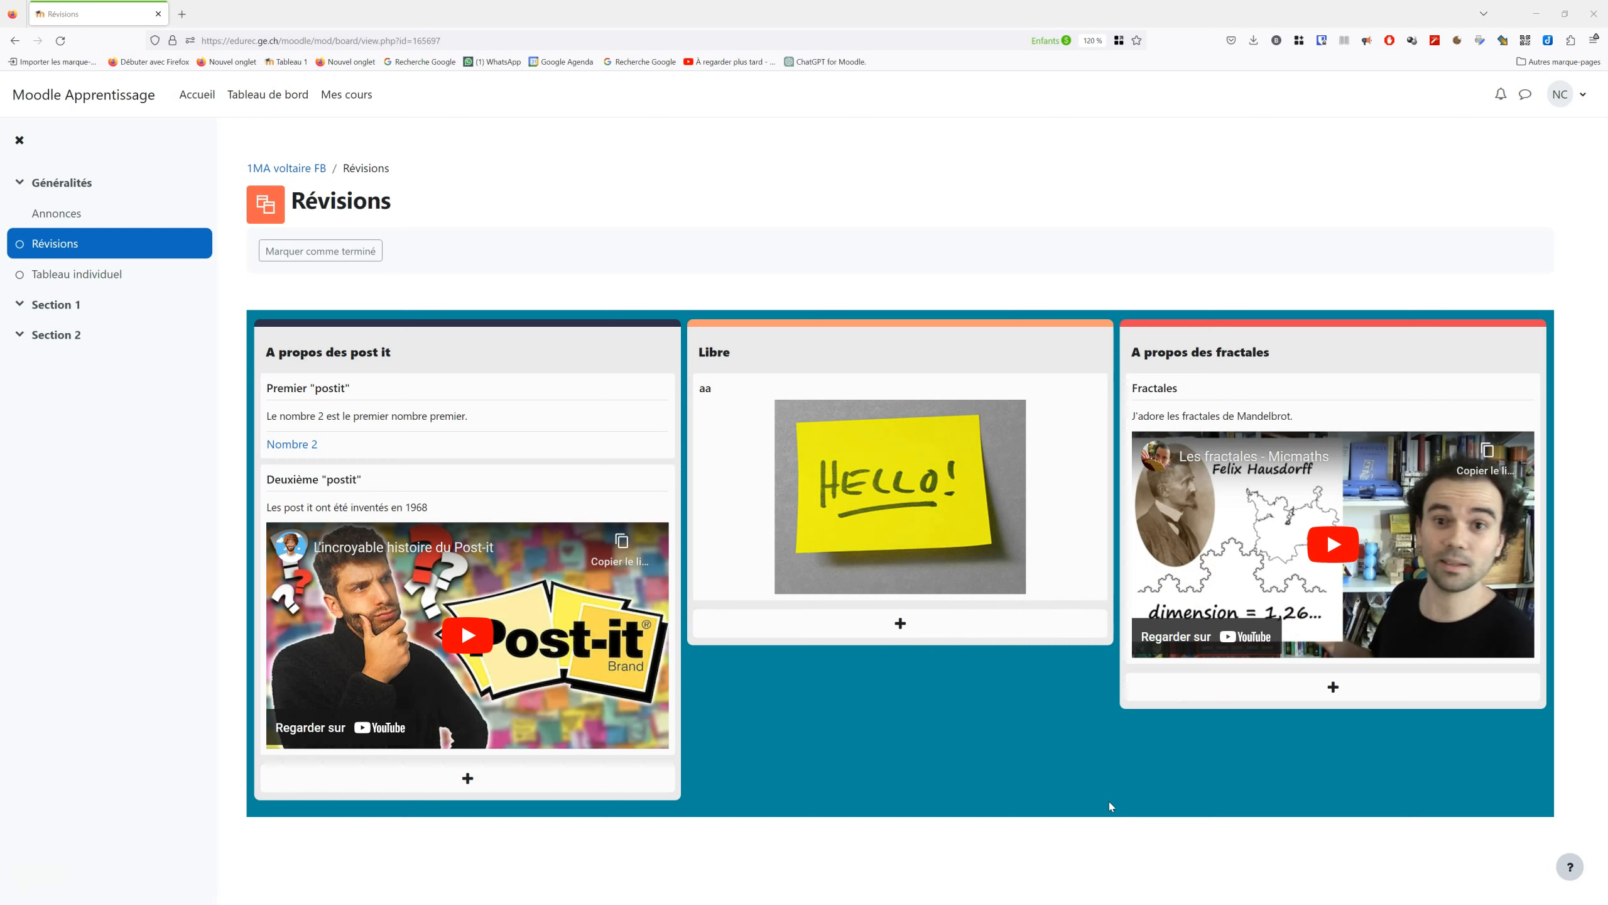
- Examine the comments on the "aa" message from another student's view and from the teacher's view
{"action": "left_click", "coordinate": [726, 411]}
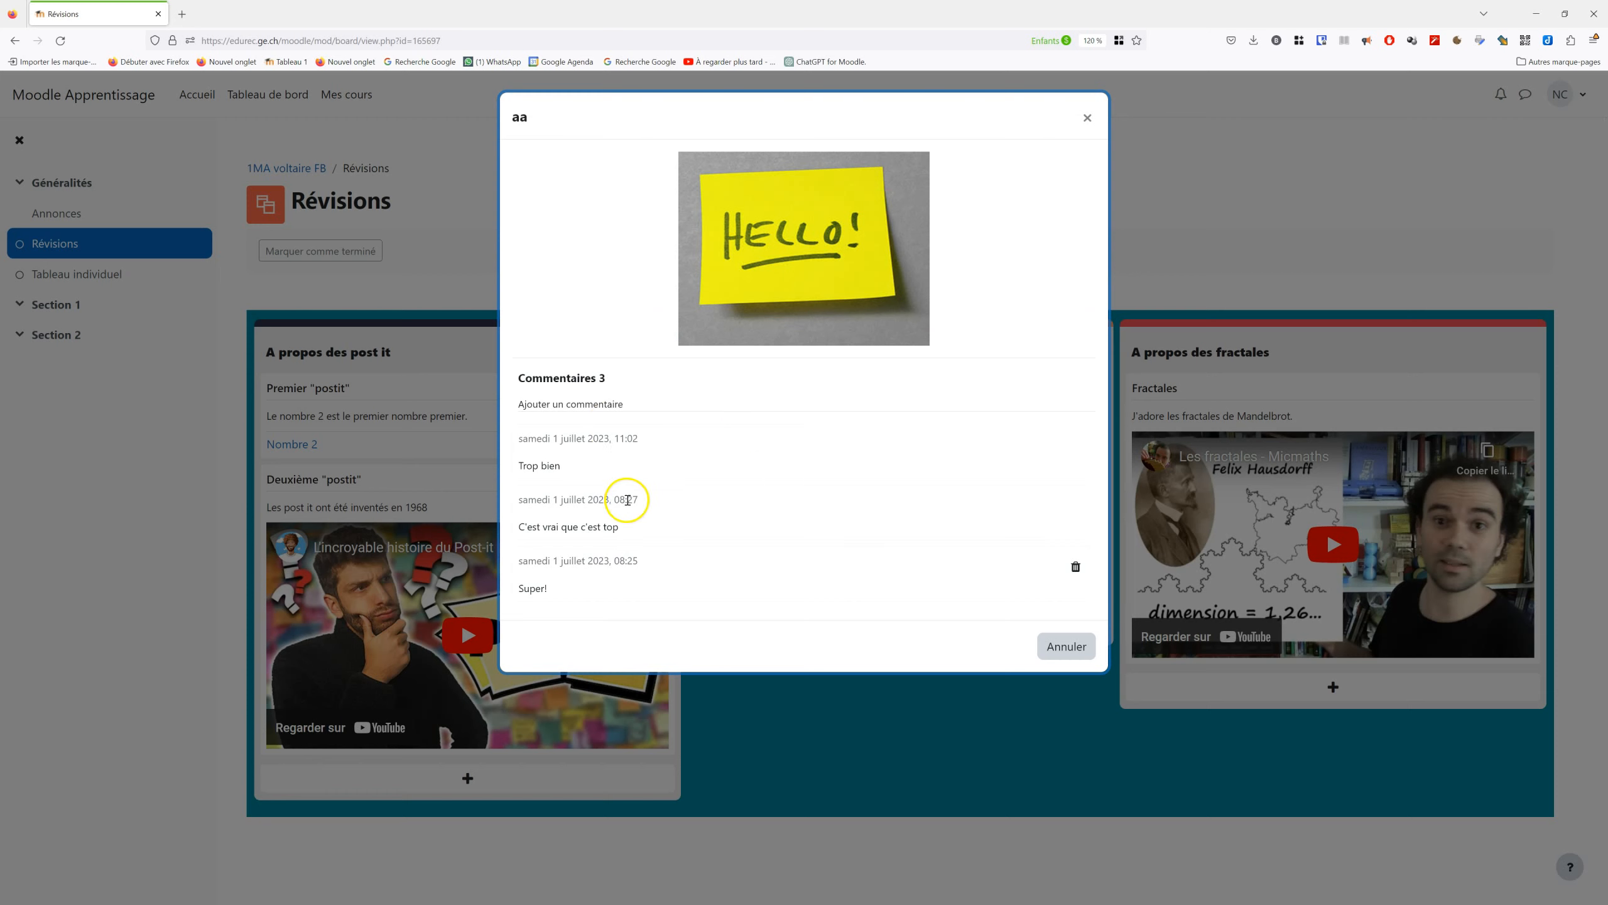
{"action": "left_click", "coordinate": [1089, 116]}
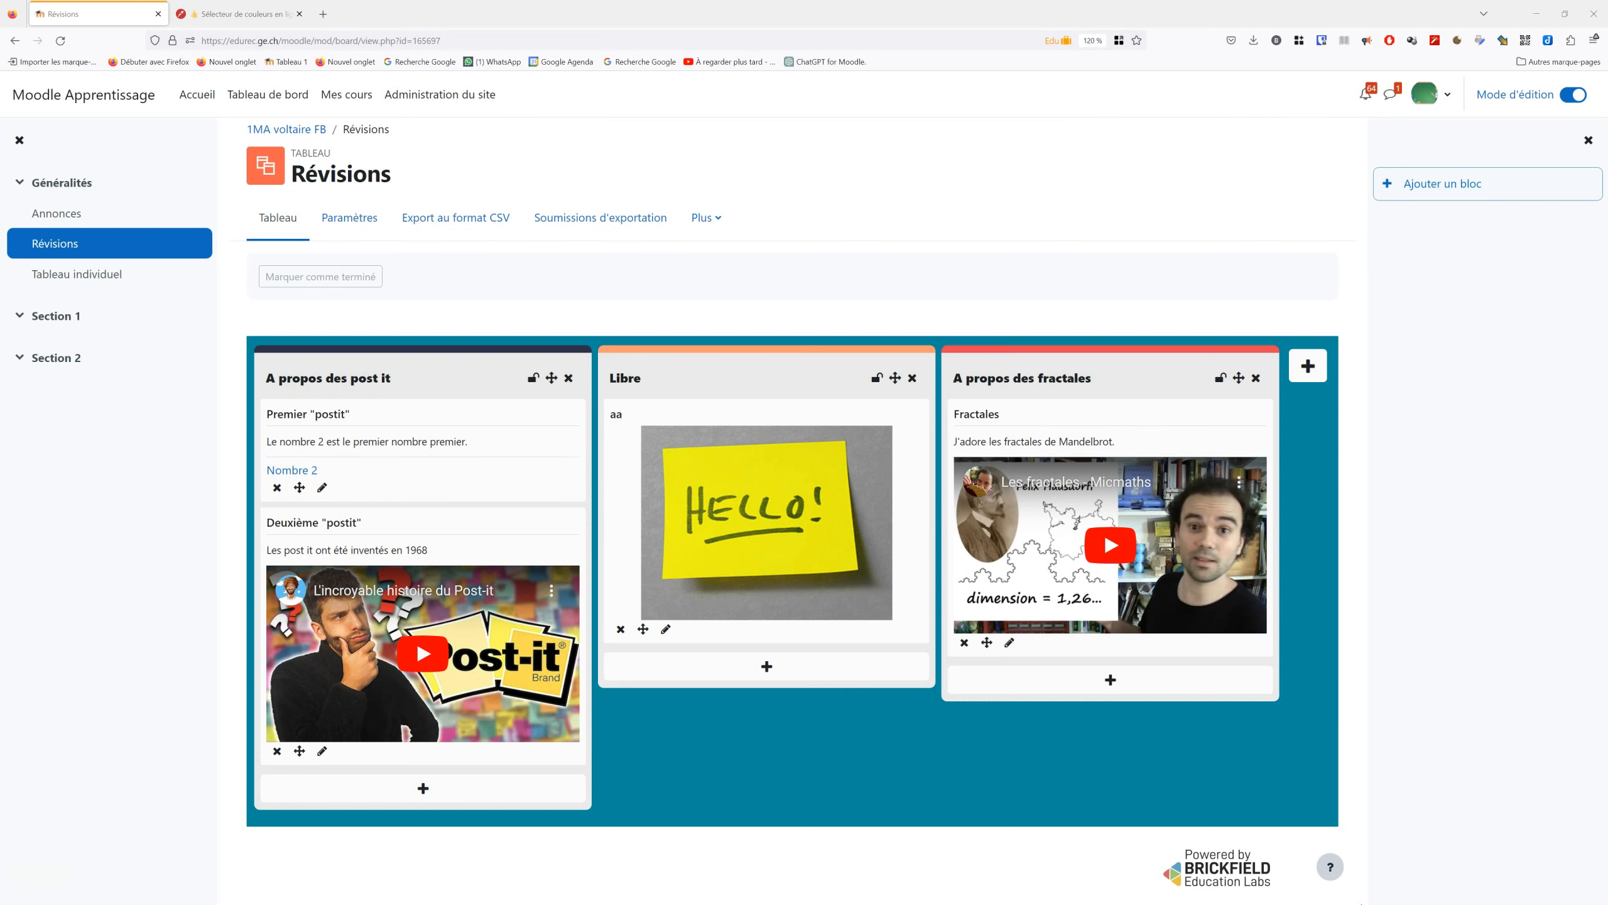
{"action": "left_click", "coordinate": [797, 414]}
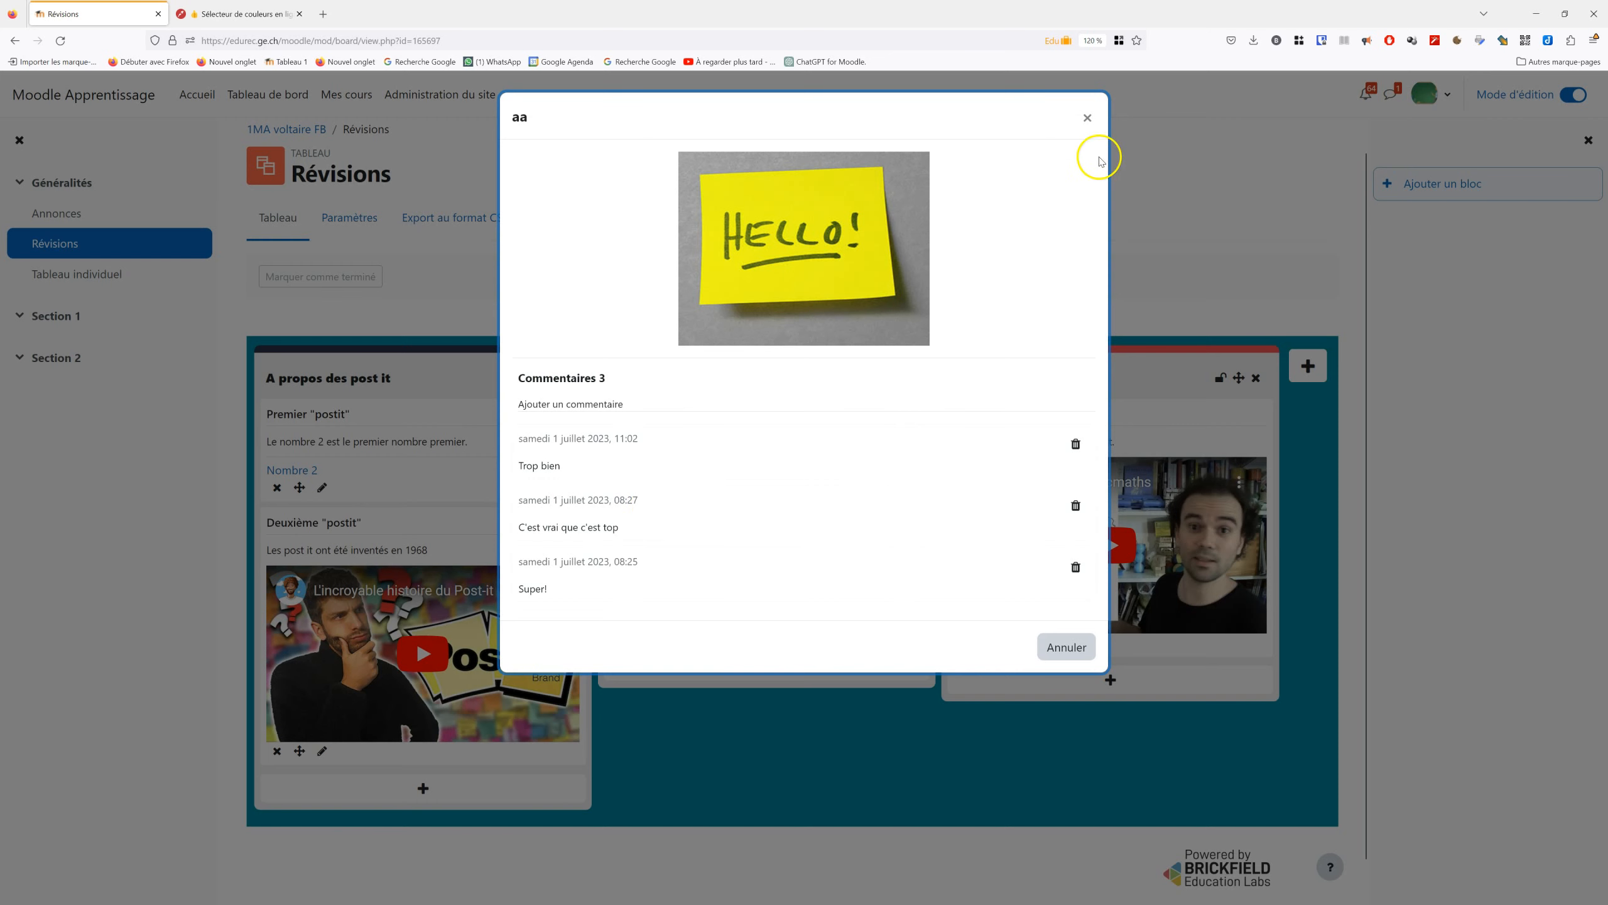
{"action": "left_click", "coordinate": [1088, 118]}
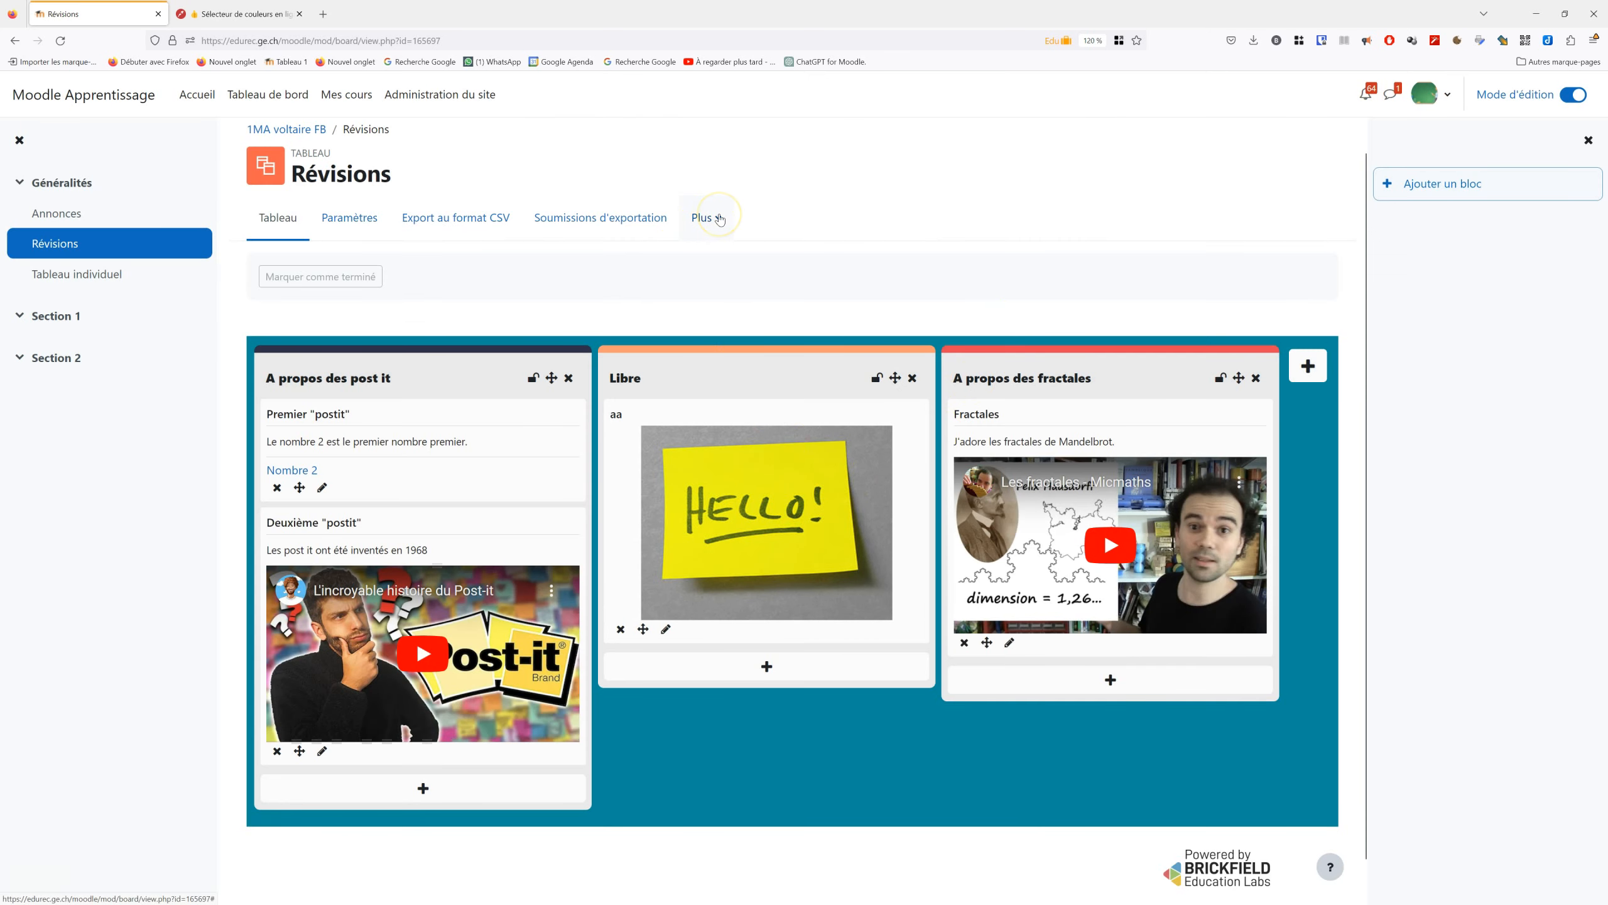
- Export the Révisions board's user submissions as a CSV file
{"action": "left_click", "coordinate": [610, 223]}
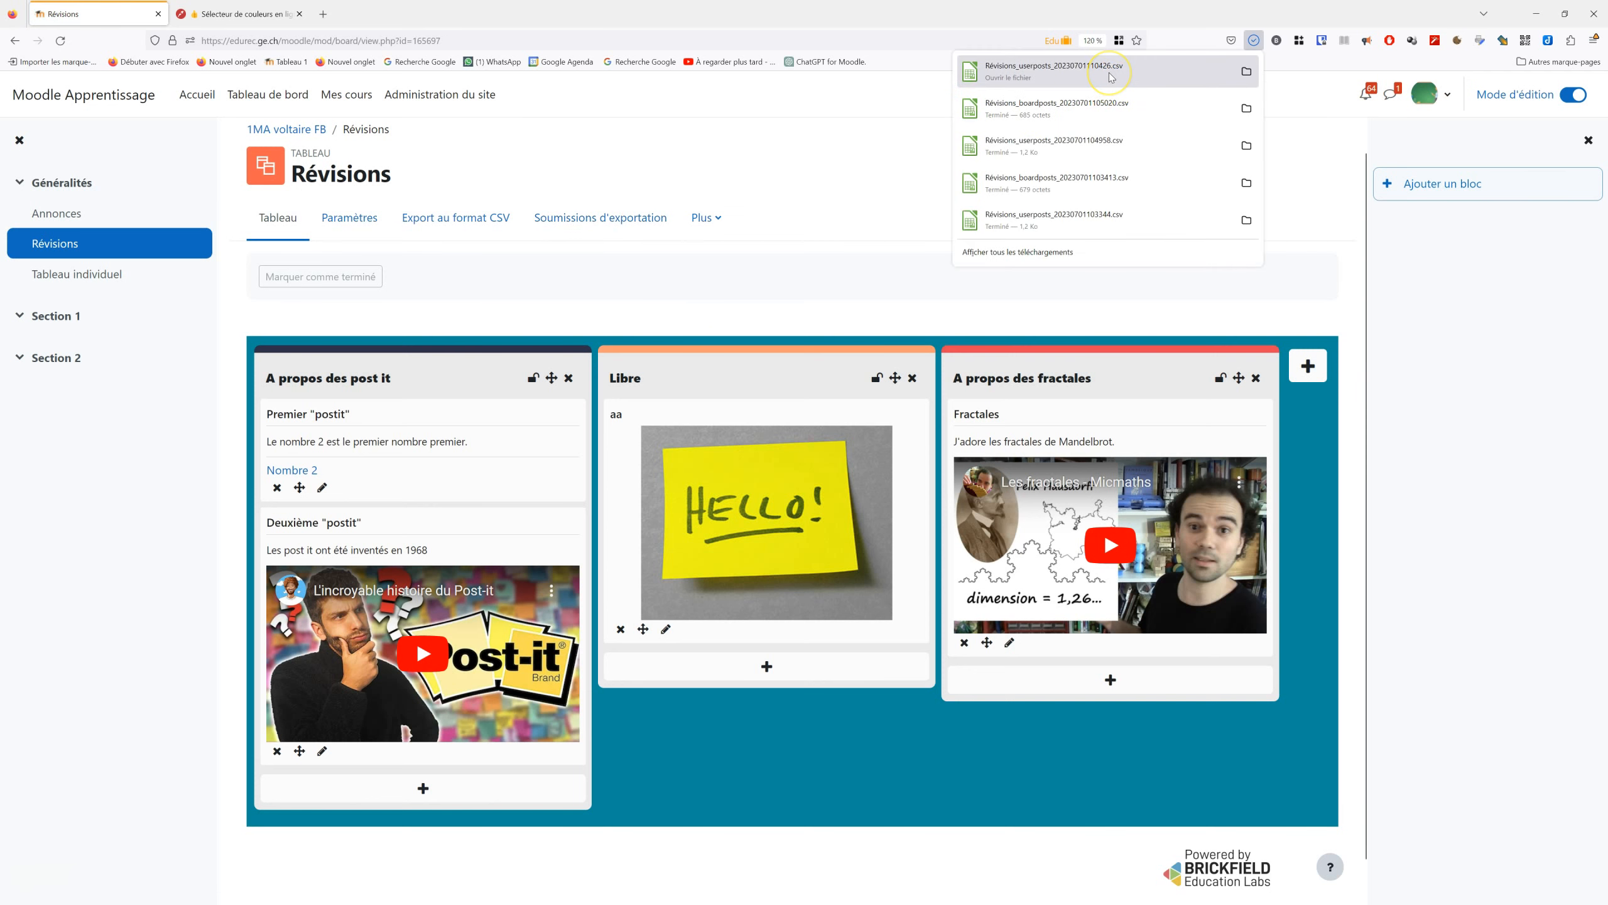
- Open the exported user submissions CSV in LibreOffice Calc, examine the author name and e-mail columns, and close it
{"action": "left_click", "coordinate": [1110, 78]}
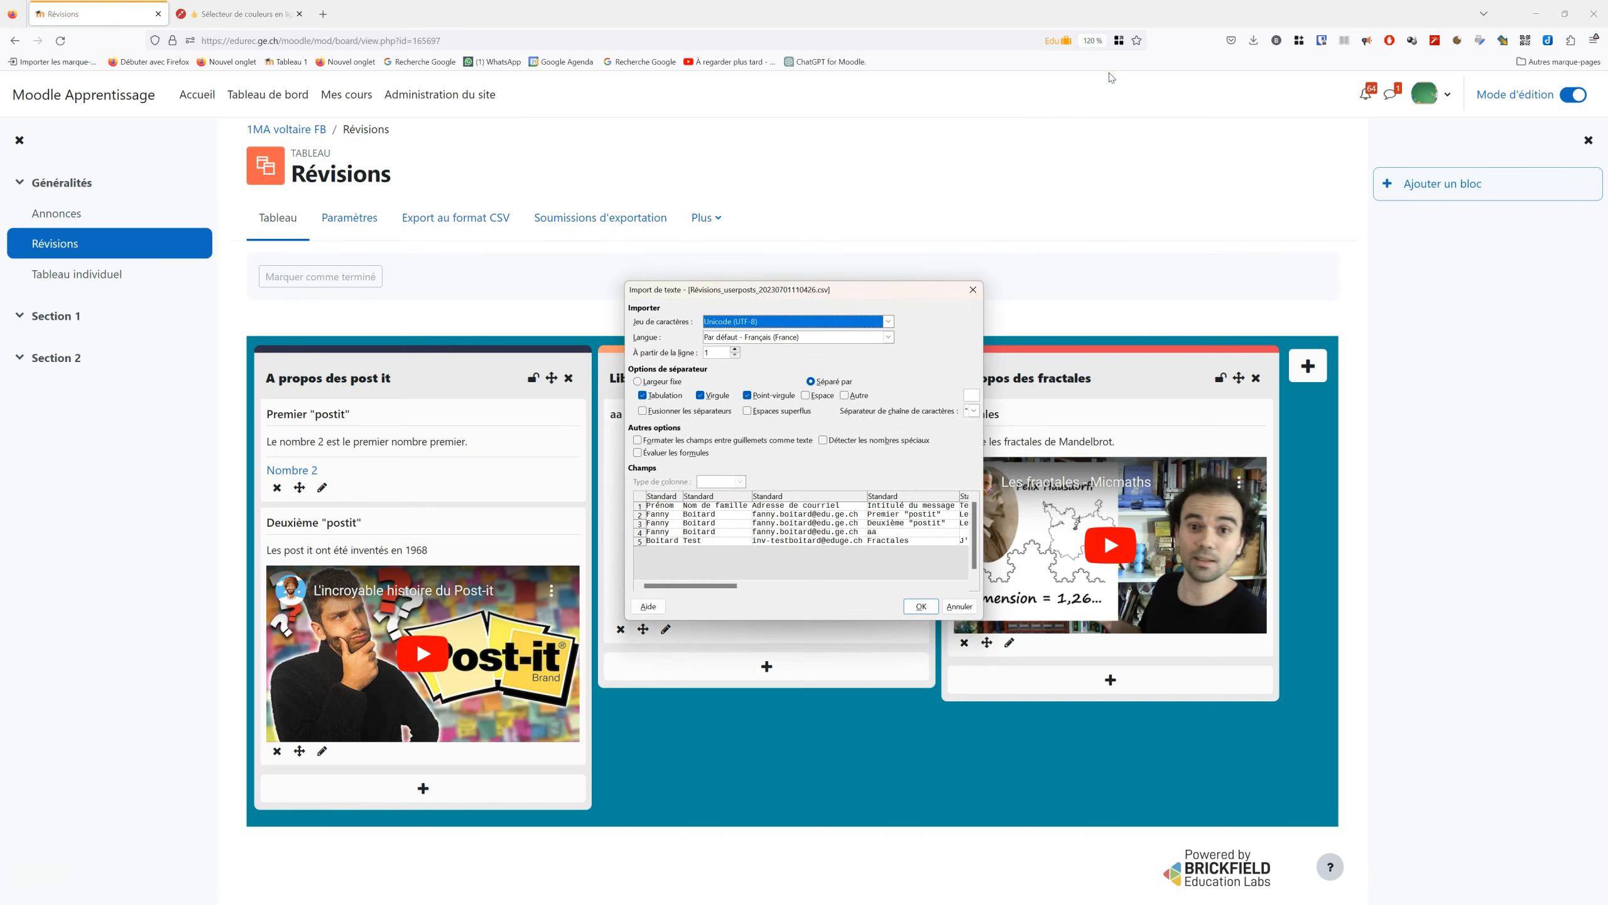
{"action": "left_click", "coordinate": [930, 605]}
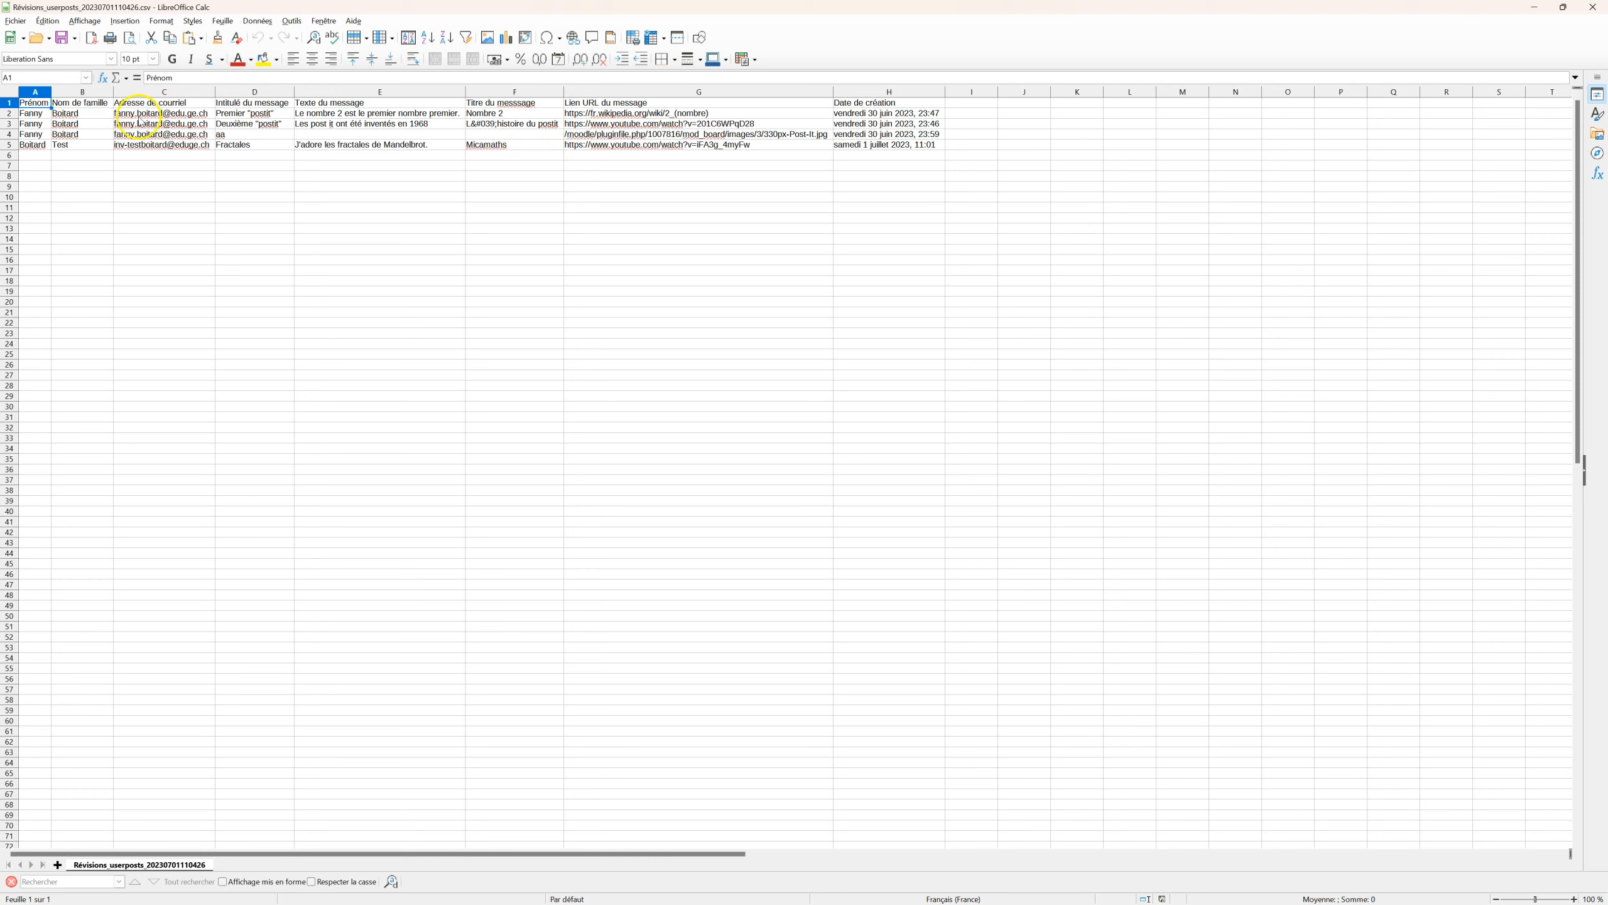
{"action": "left_click", "coordinate": [151, 104]}
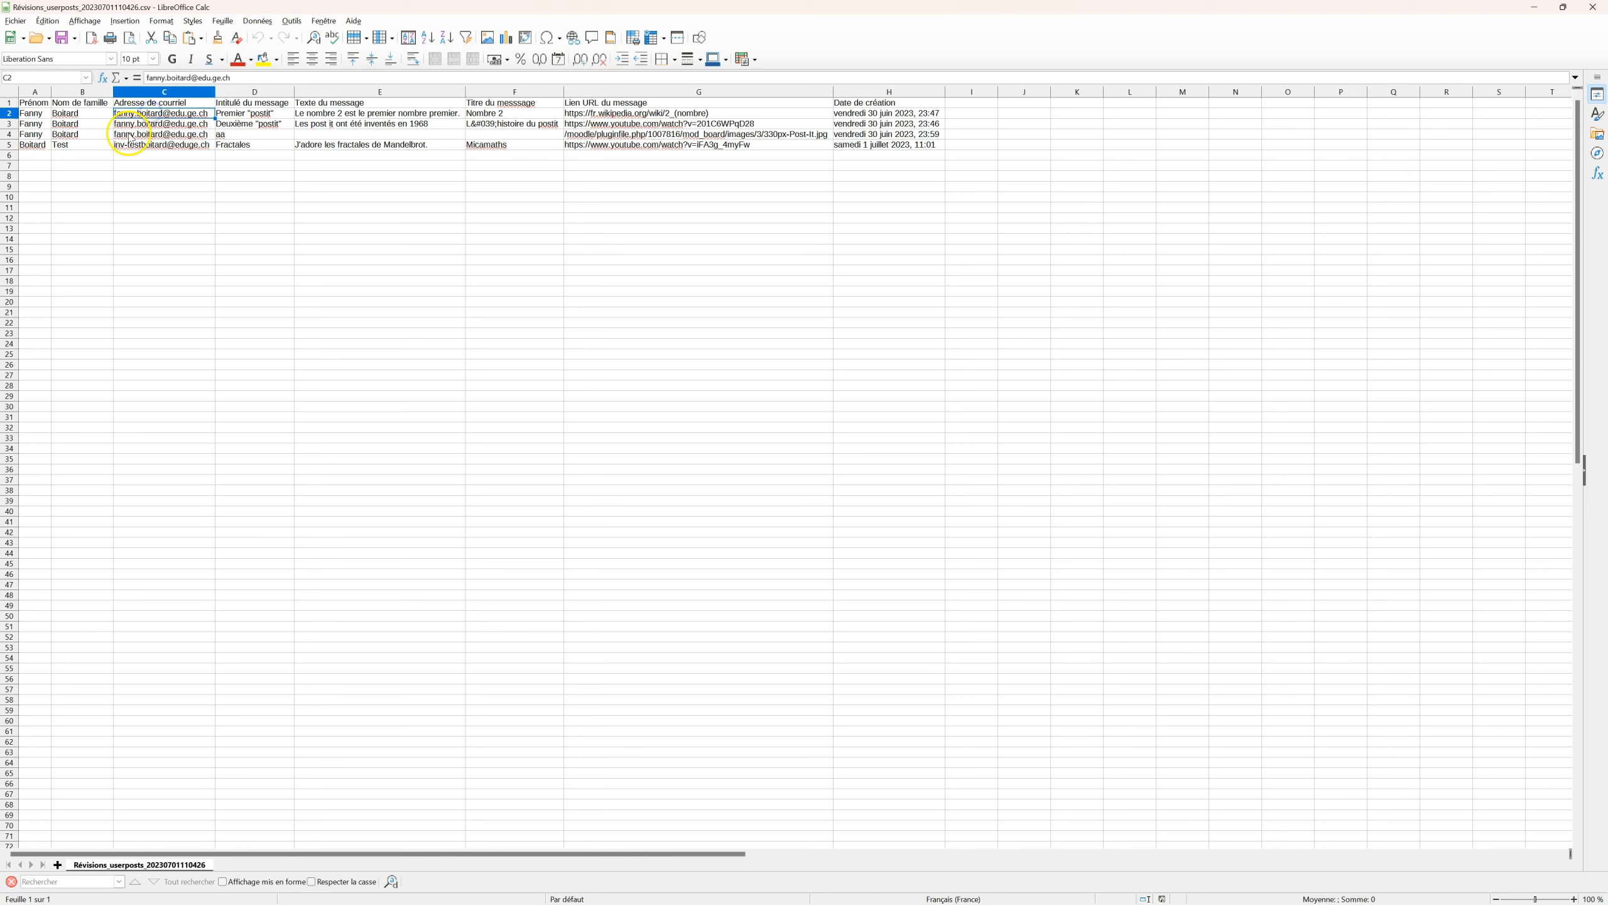
{"action": "left_click", "coordinate": [44, 115]}
{"action": "left_click", "coordinate": [92, 116]}
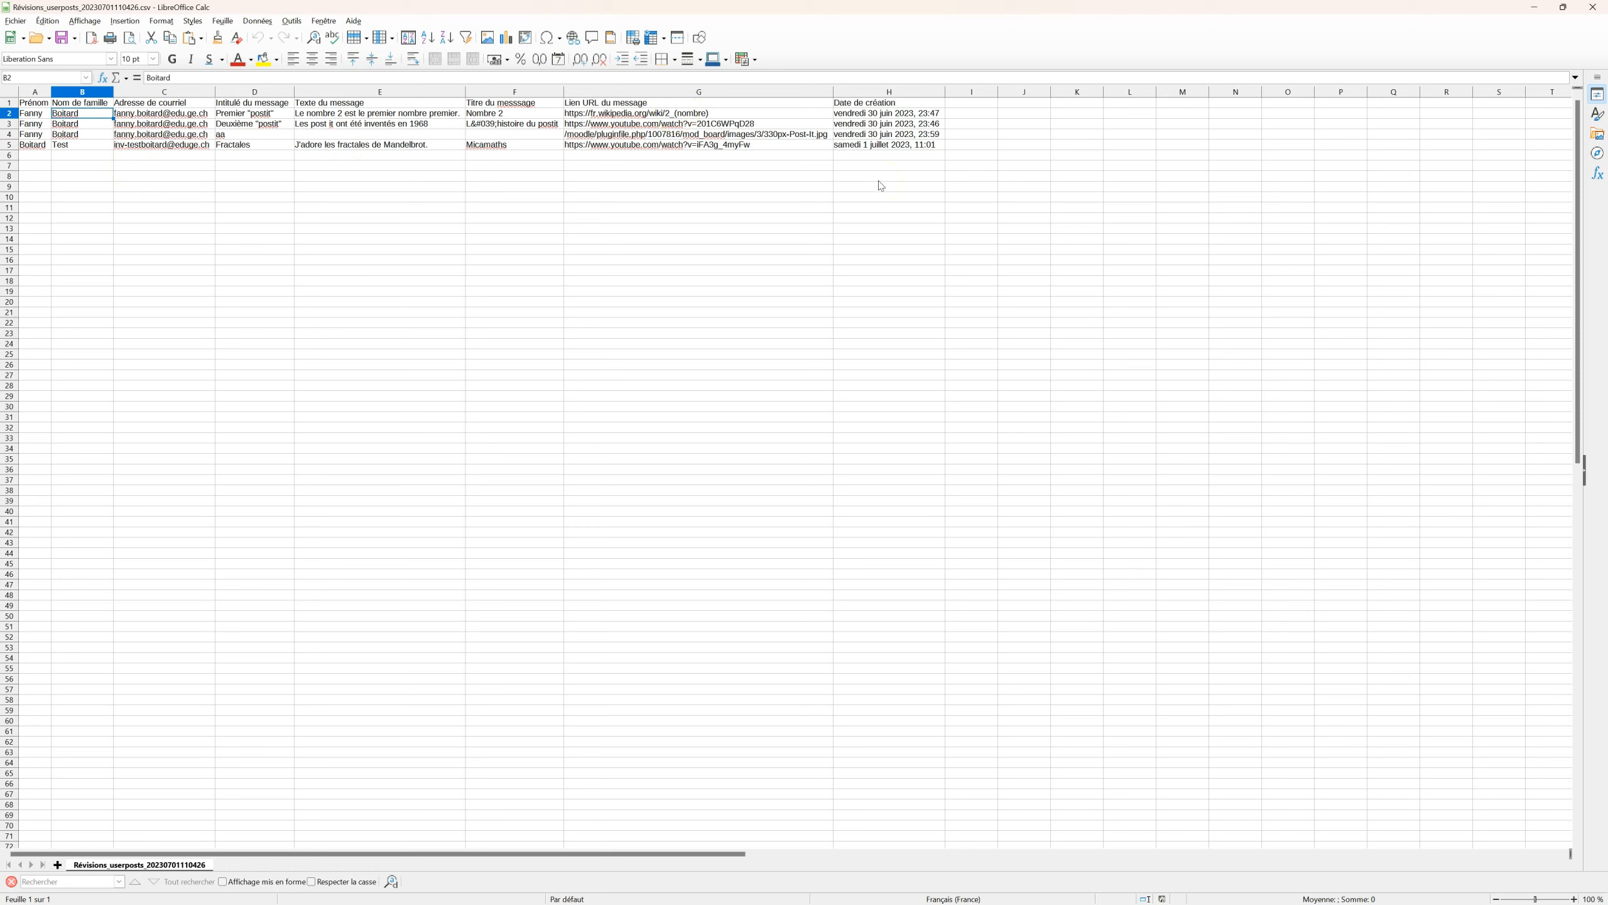
{"action": "left_click", "coordinate": [1592, 7]}
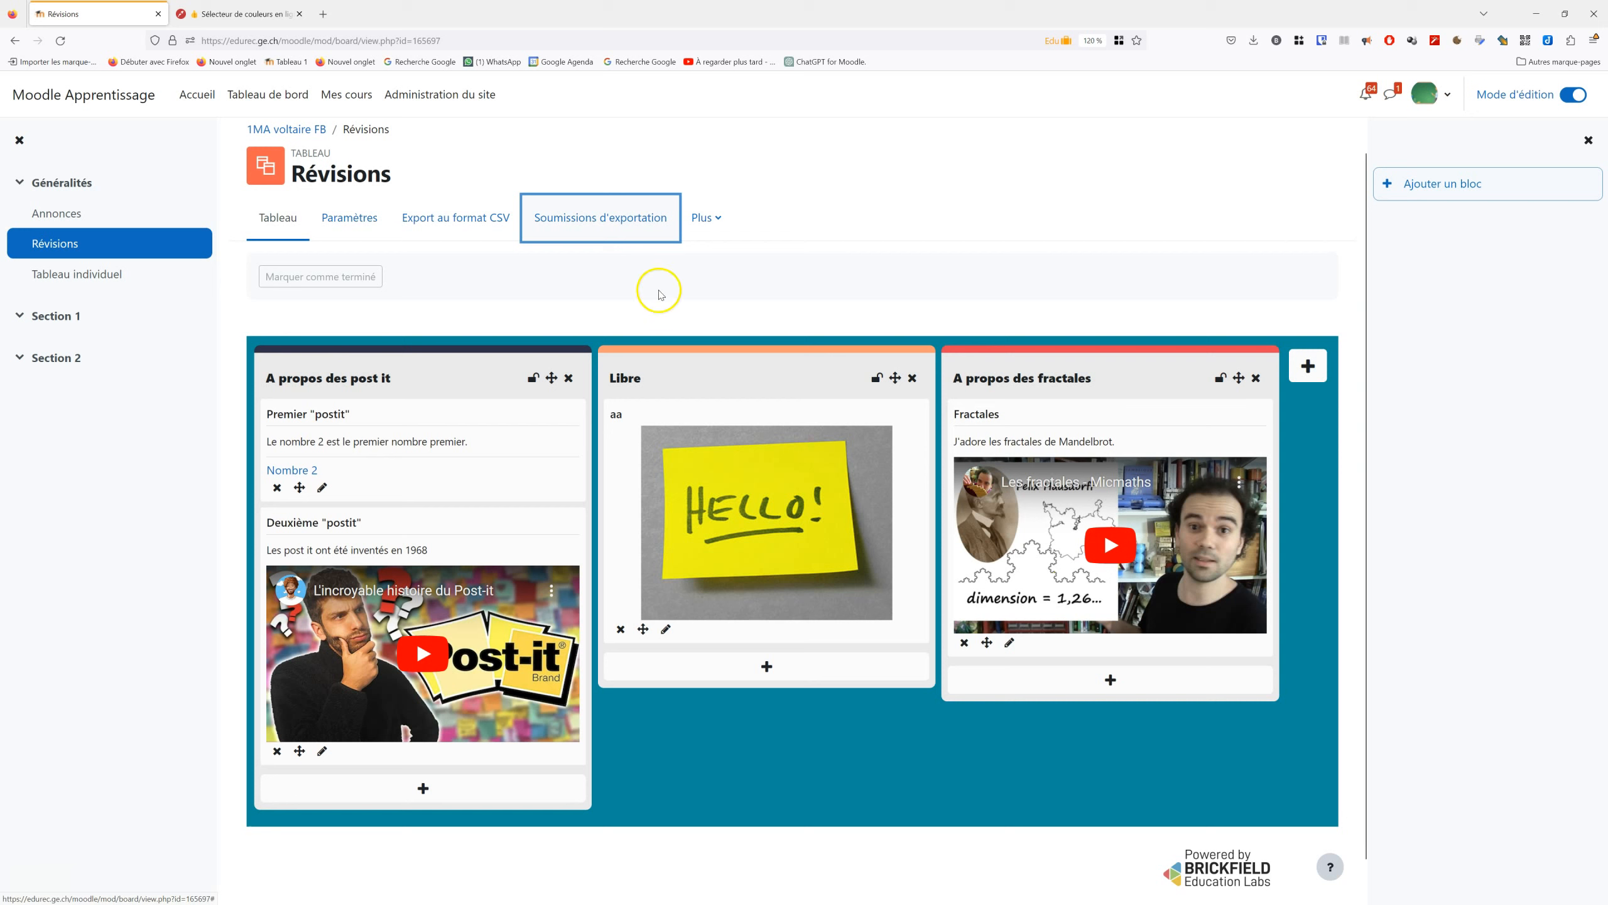
- Export the Révisions board as a CSV file and open it in LibreOffice Calc with the proposed import settings
{"action": "left_click", "coordinate": [474, 223]}
{"action": "left_click", "coordinate": [1084, 72]}
{"action": "left_click", "coordinate": [916, 604]}
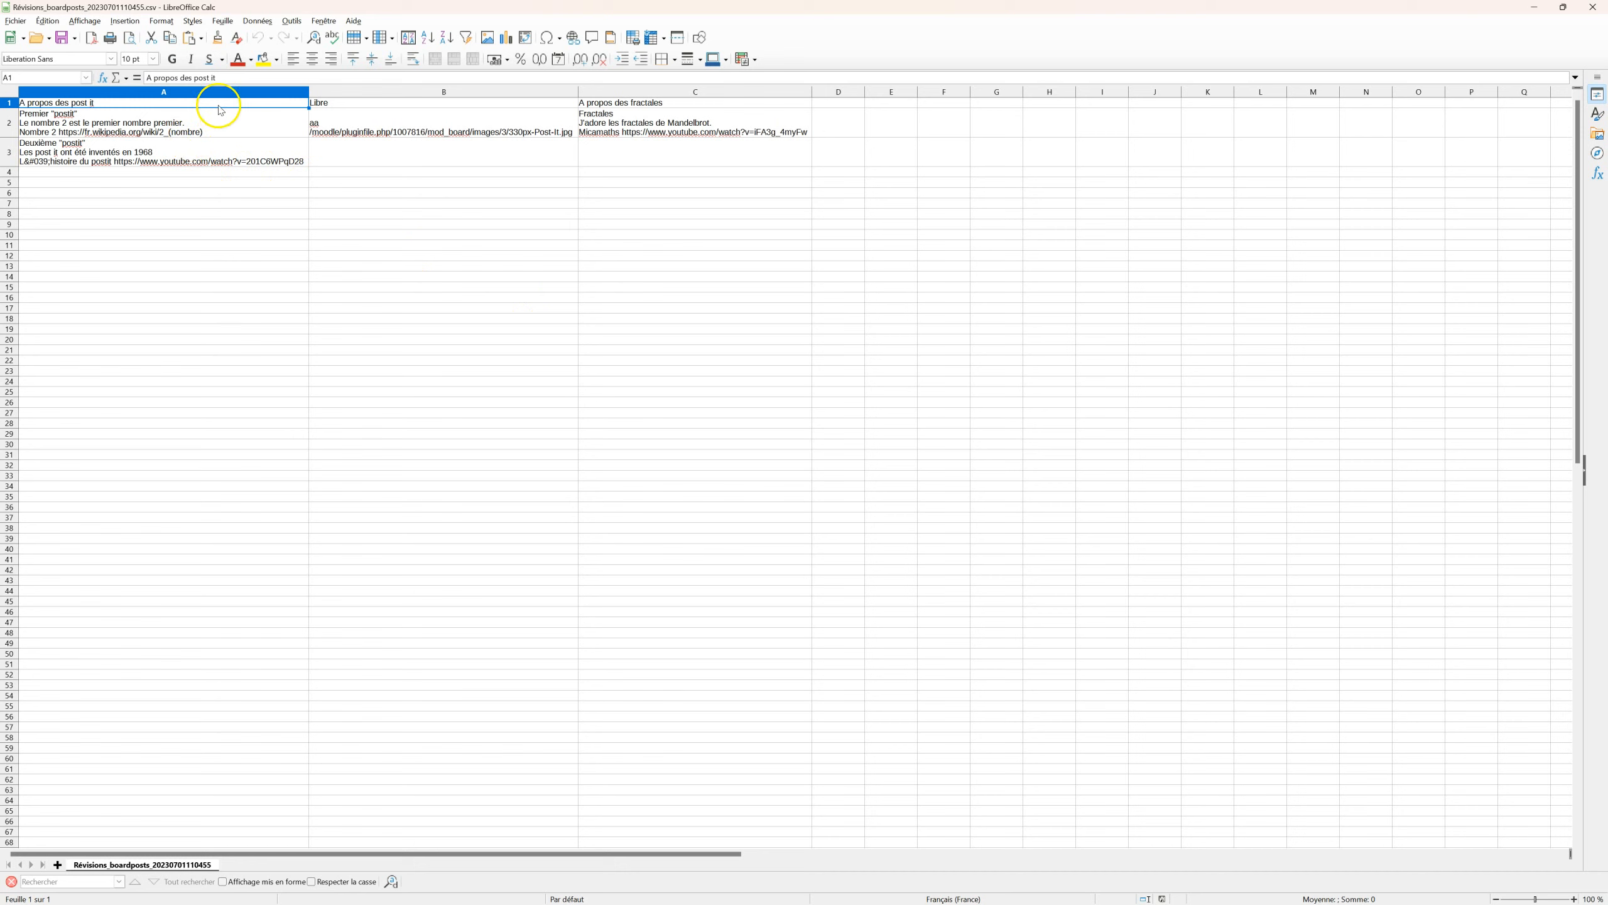
- Examine the messages listed under the post-it and Libre columns of the exported board sheet and close it
{"action": "left_click", "coordinate": [226, 126]}
{"action": "left_click", "coordinate": [232, 145]}
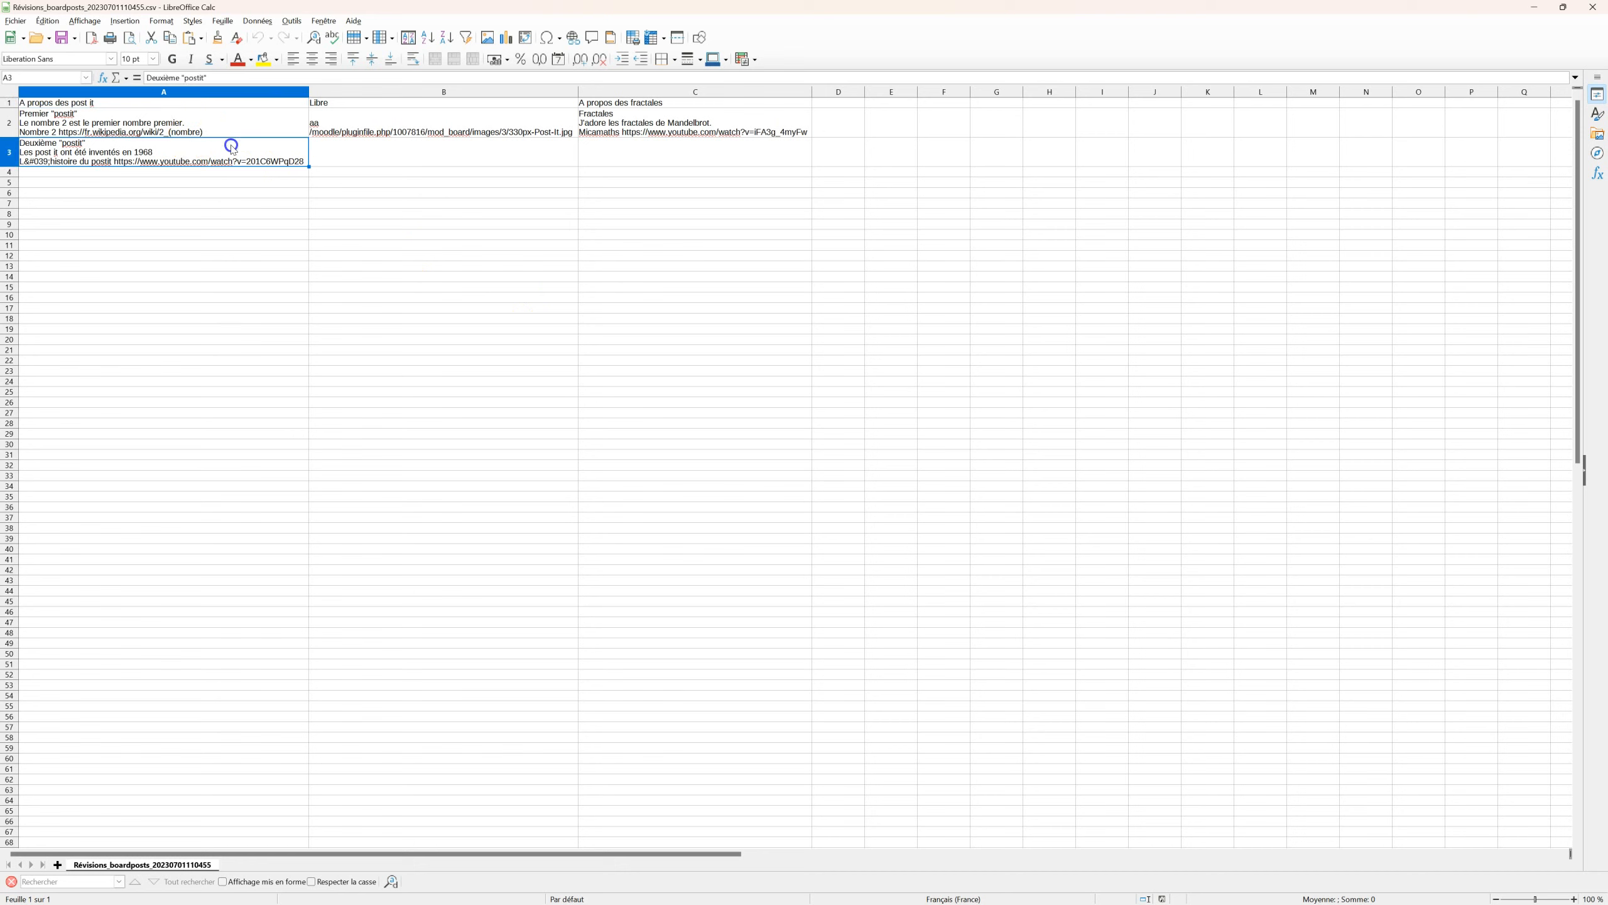
{"action": "left_click", "coordinate": [392, 104]}
{"action": "left_click", "coordinate": [398, 132]}
{"action": "left_click", "coordinate": [398, 151]}
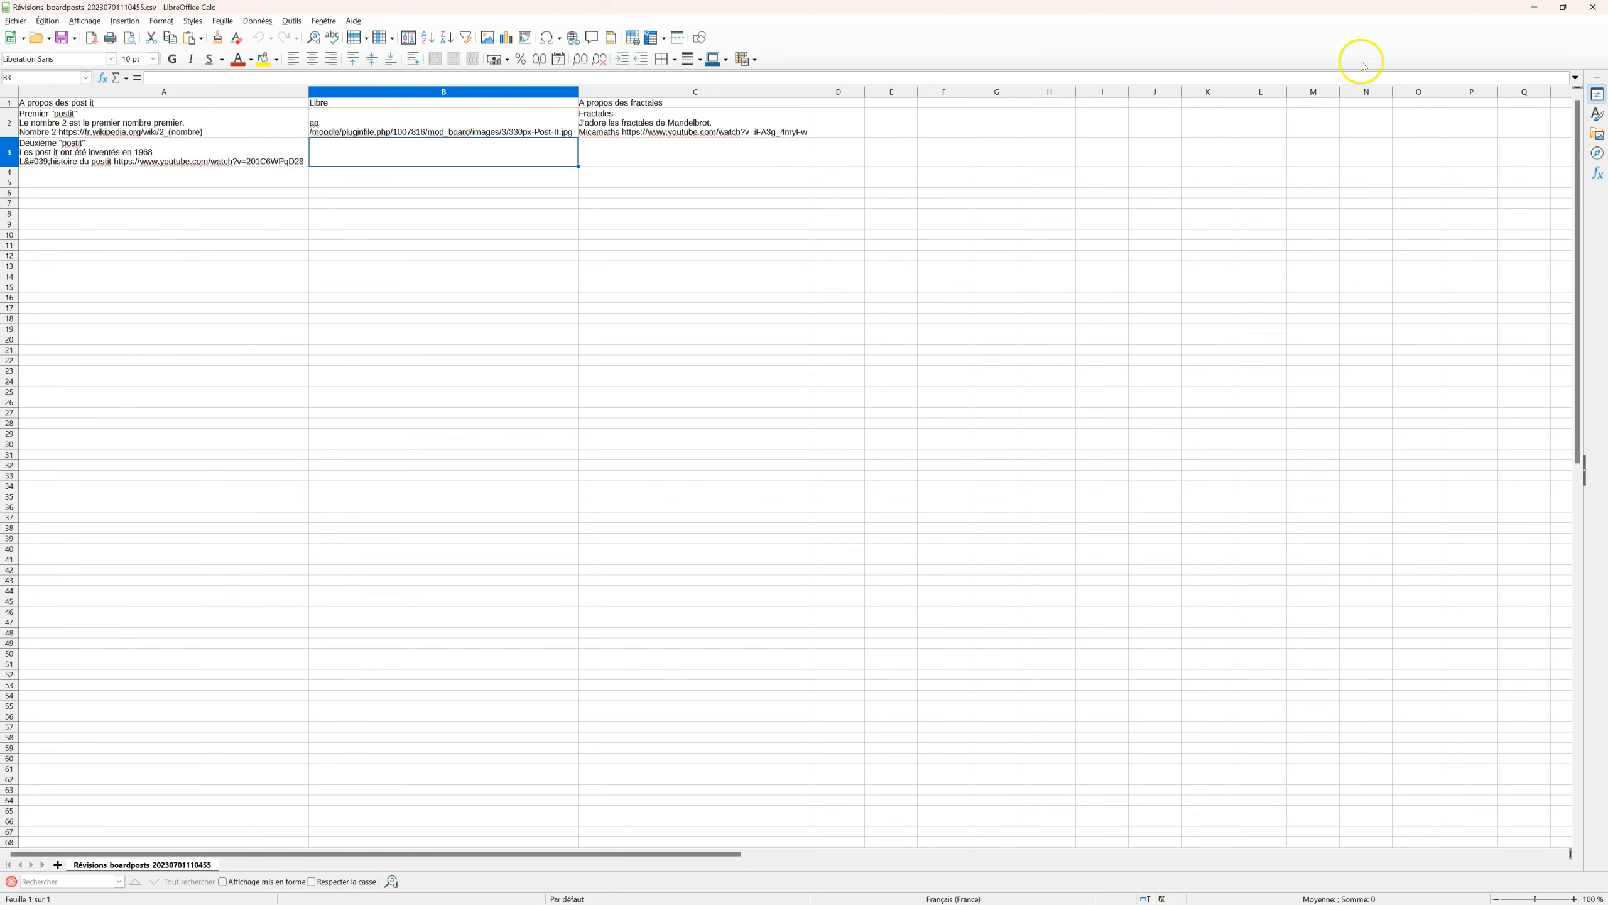
{"action": "left_click", "coordinate": [1601, 6]}
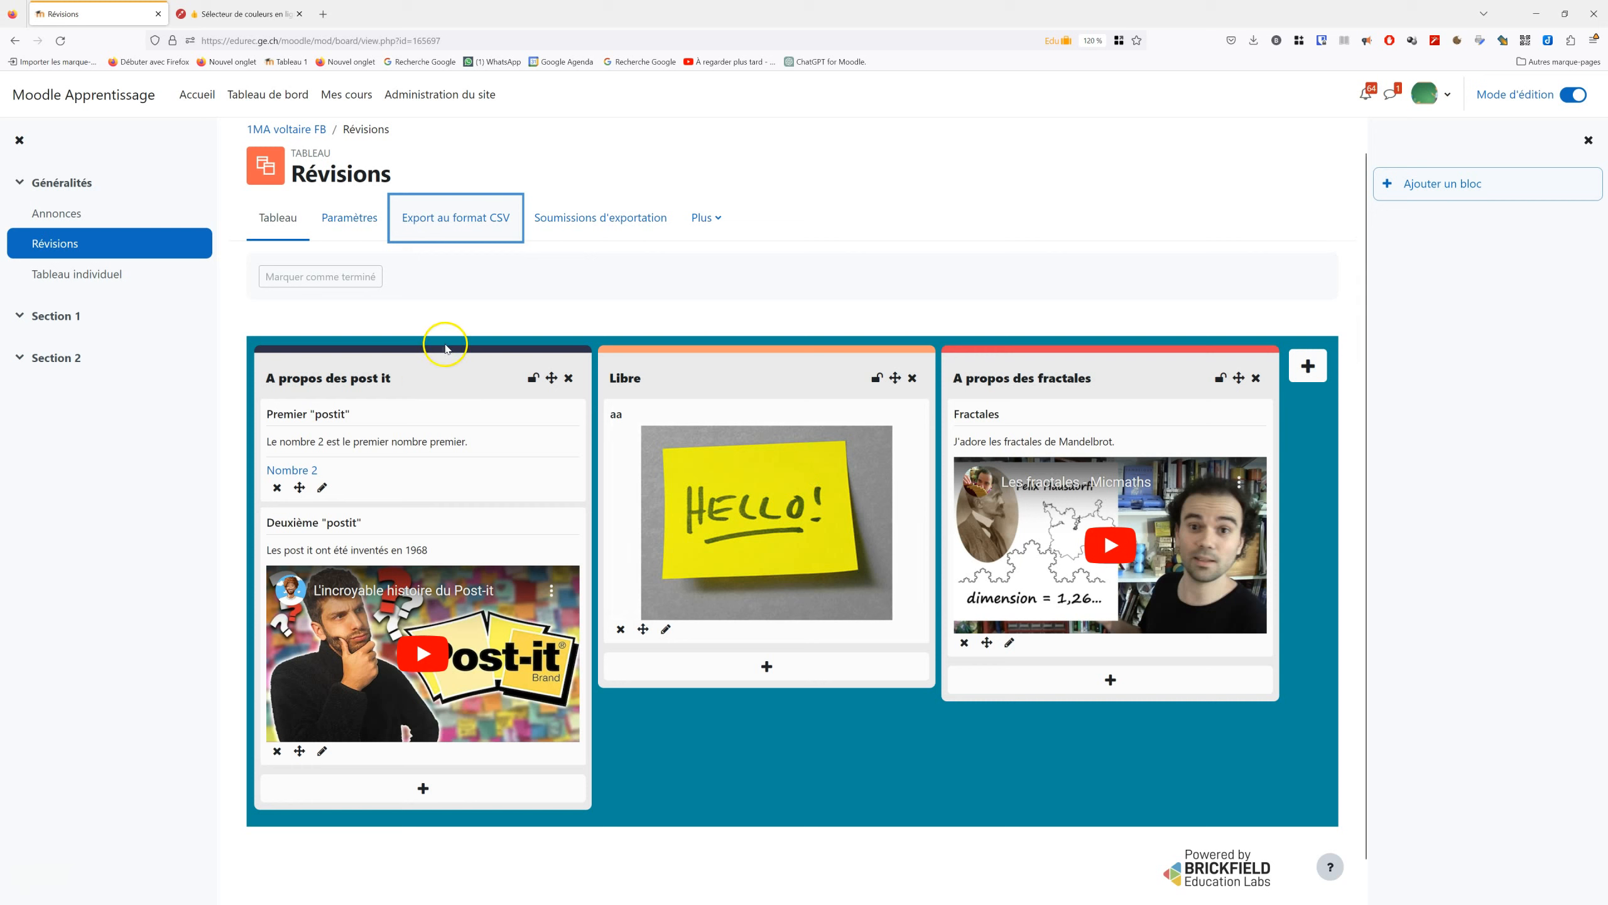
- Return to the course and start a new Tableau activity named "Tableau 1" in the Généralités section
{"action": "left_click", "coordinate": [297, 130]}
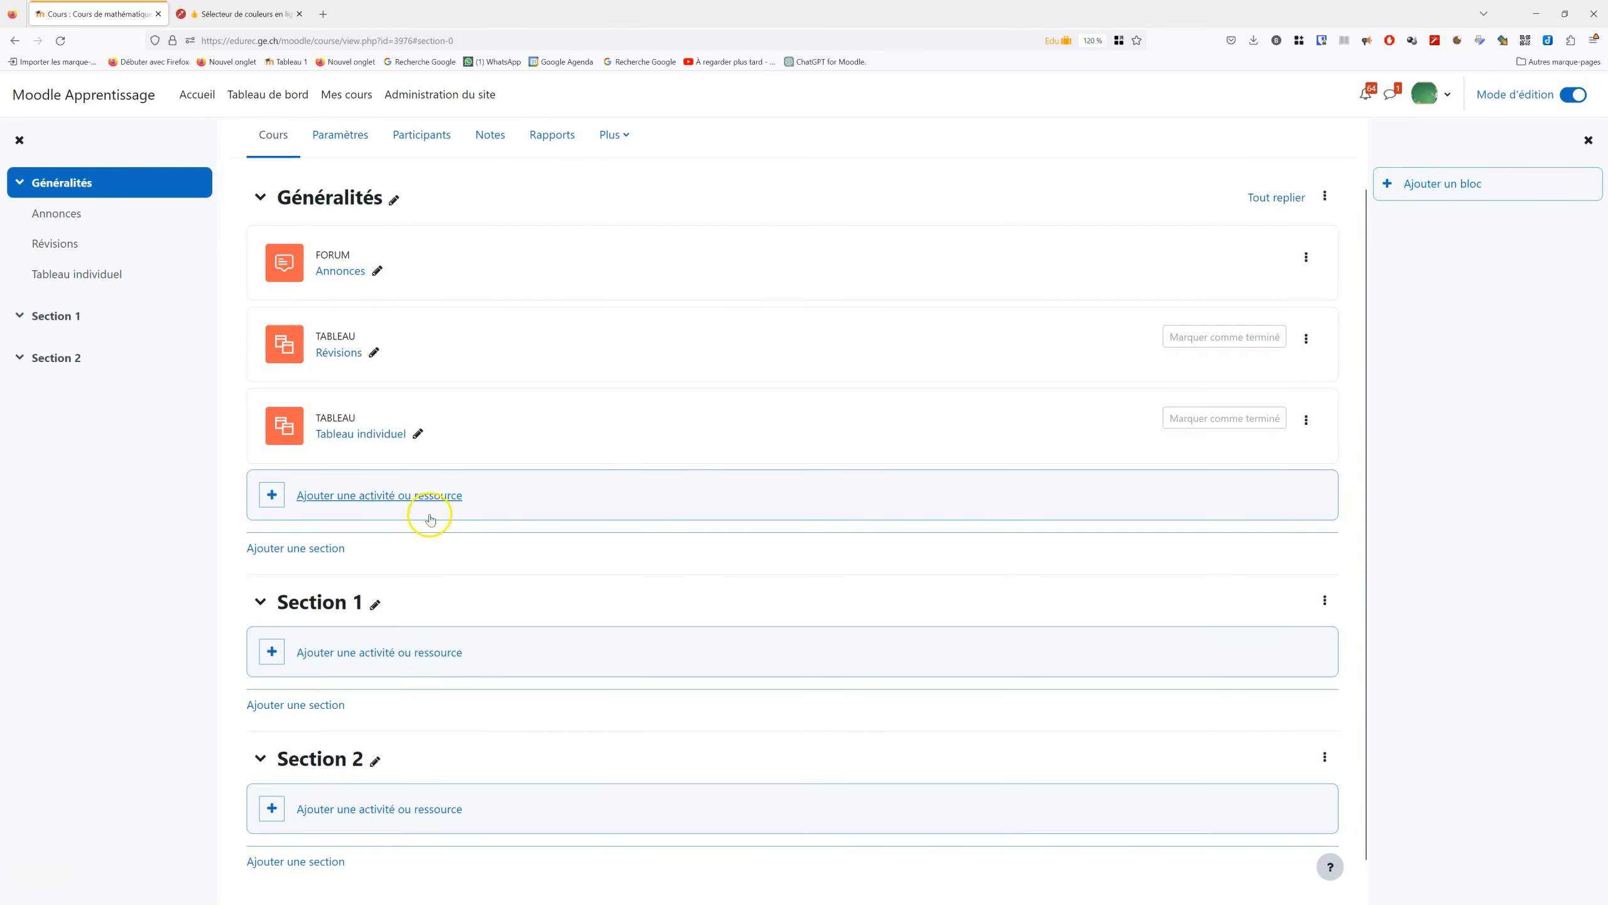
{"action": "left_click", "coordinate": [381, 496]}
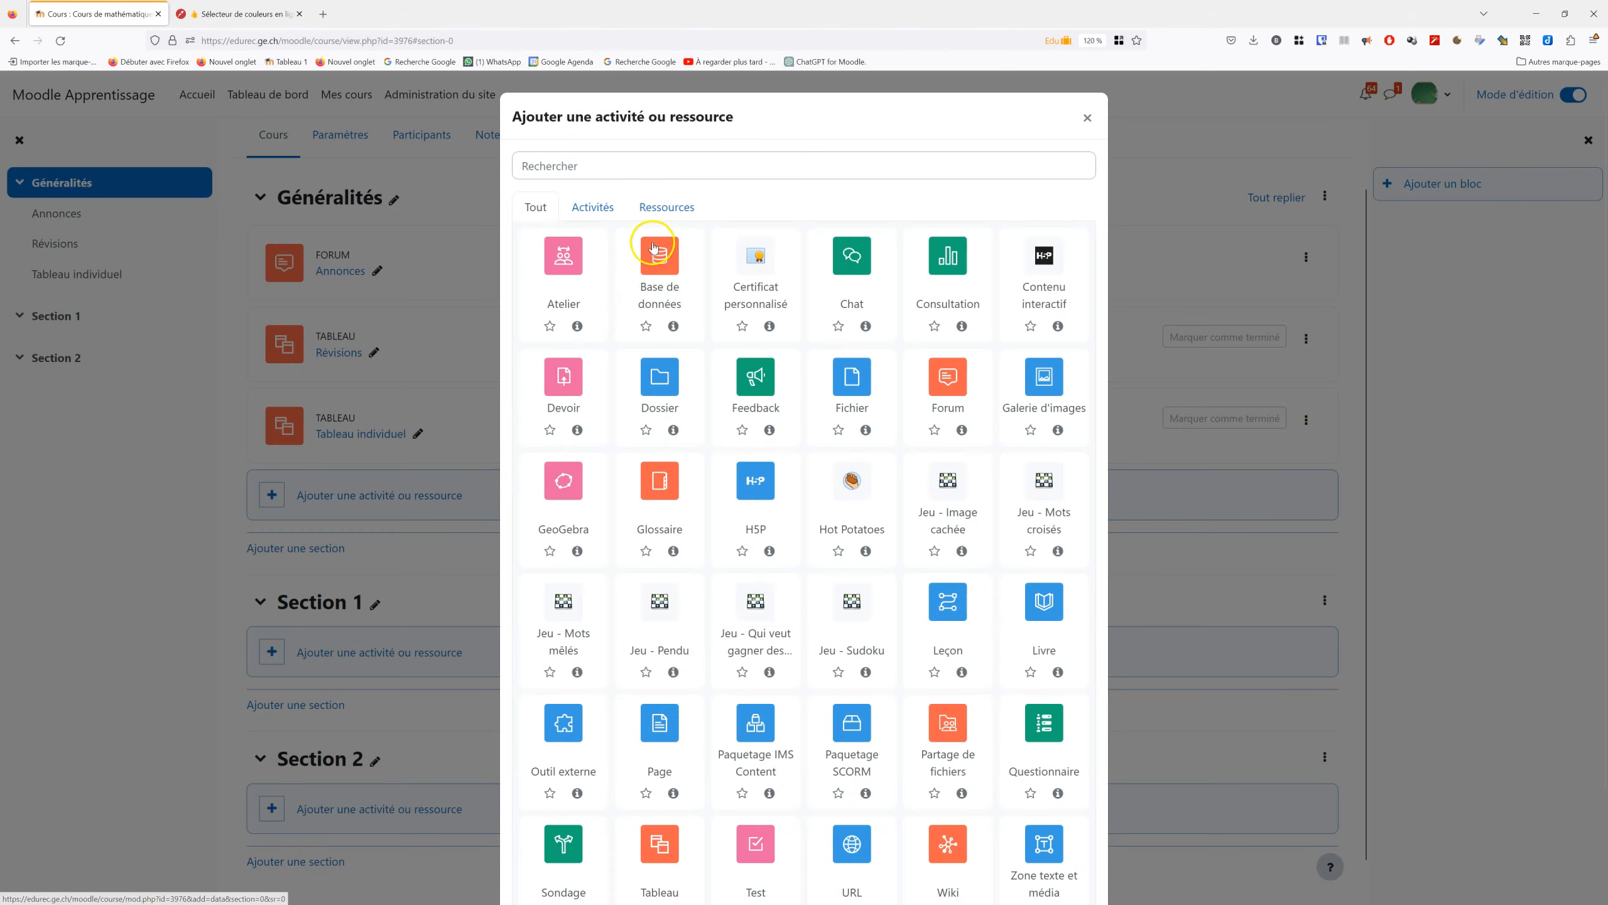
{"action": "left_click", "coordinate": [637, 169]}
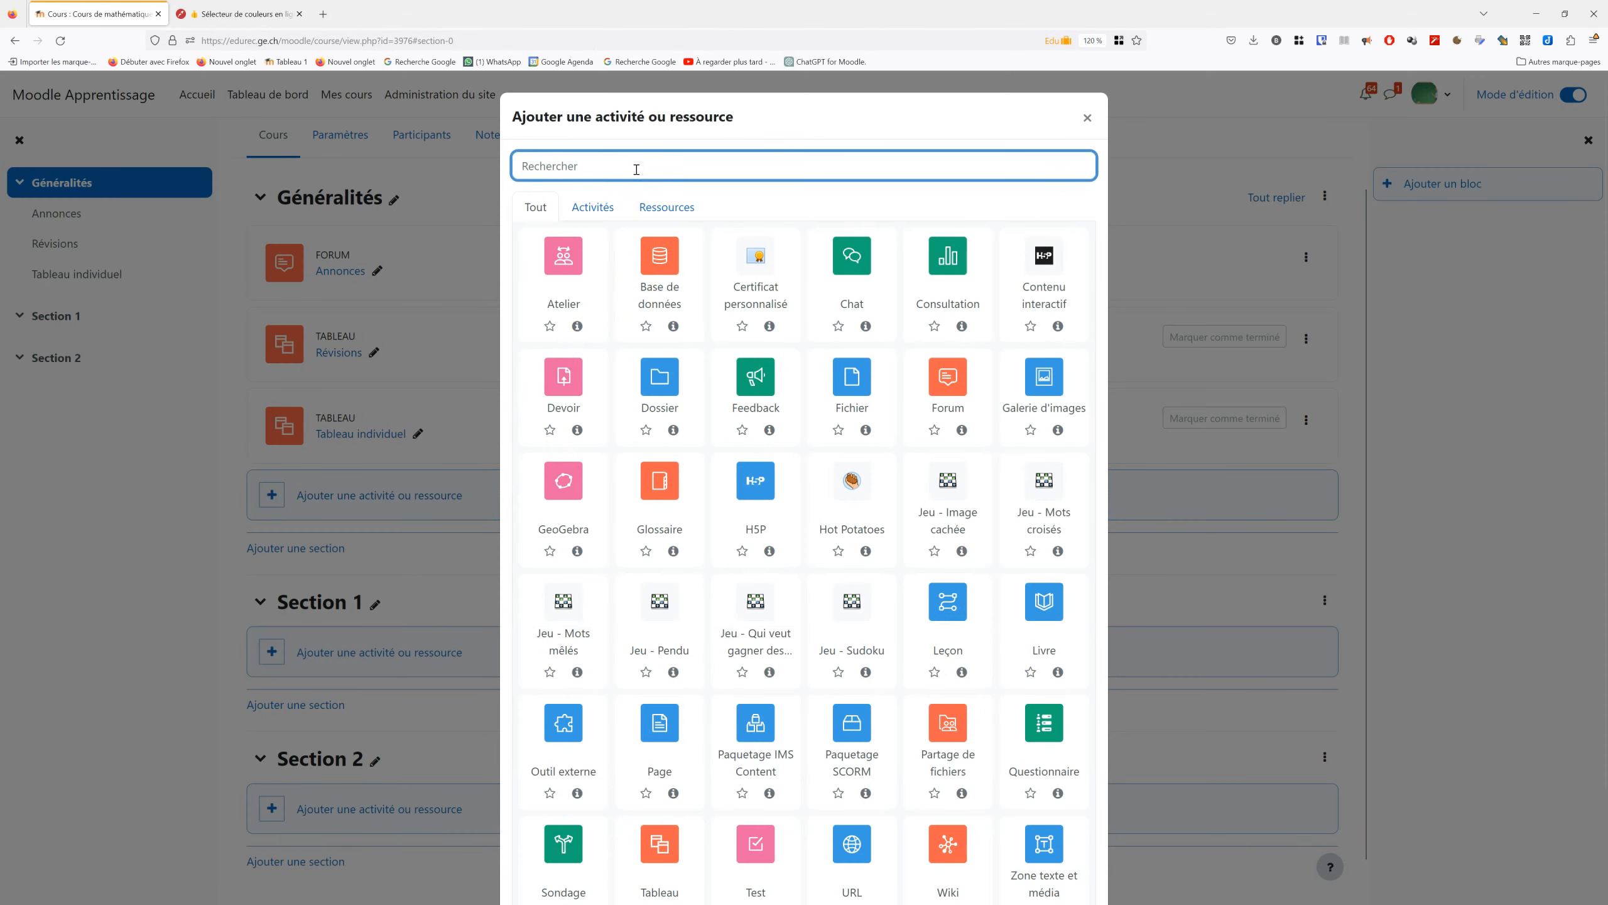
{"action": "type", "text": "tab"}
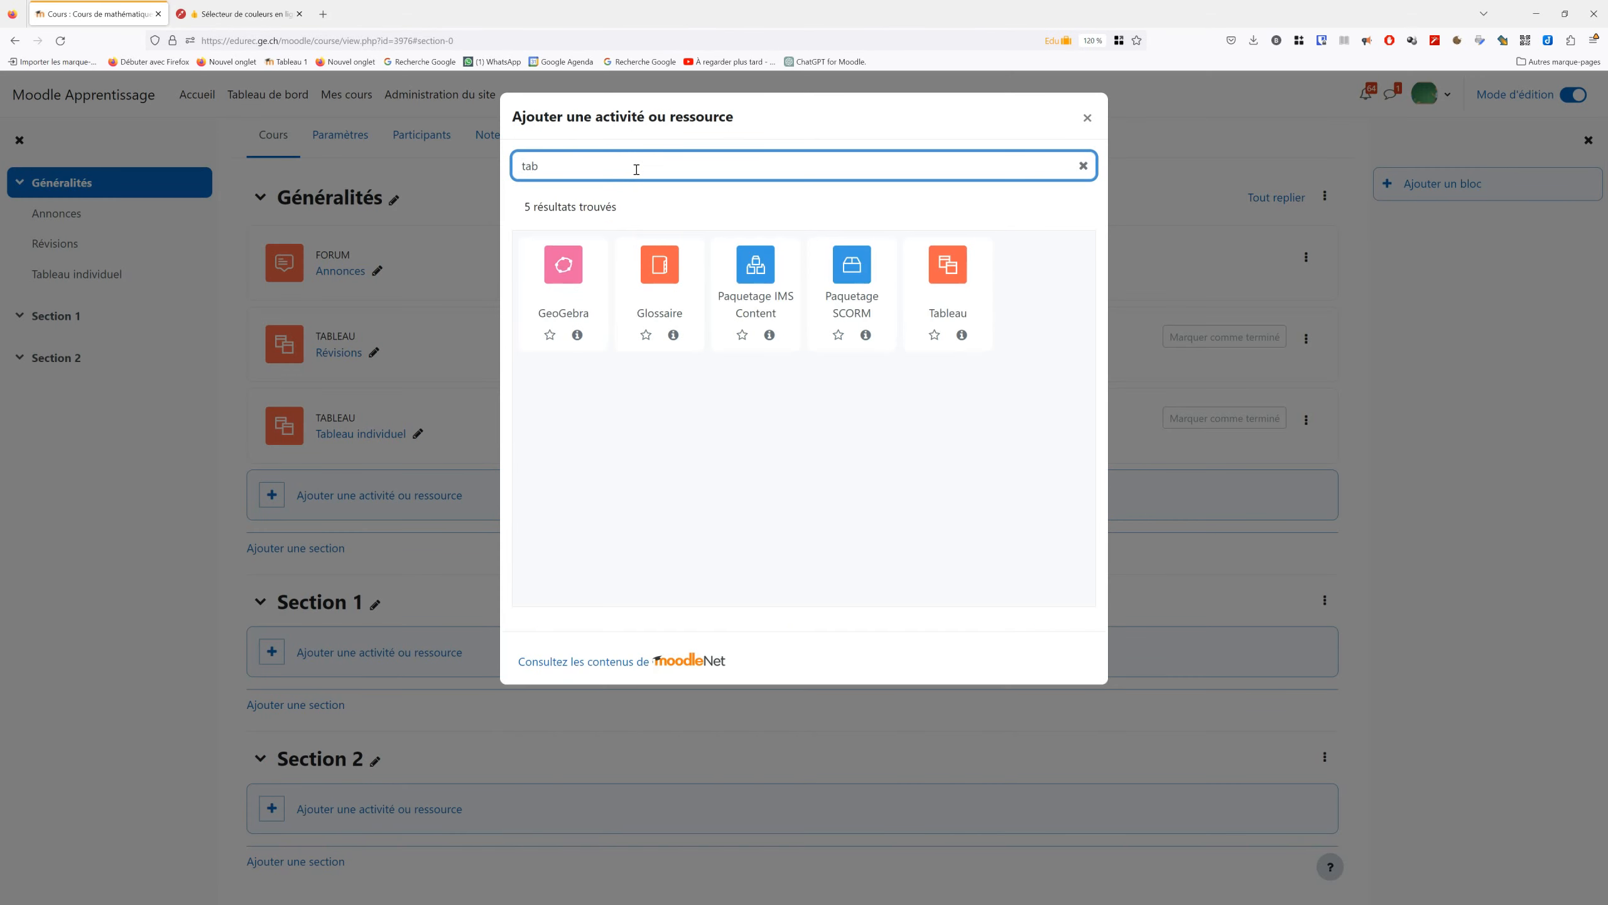
{"action": "left_click", "coordinate": [944, 269]}
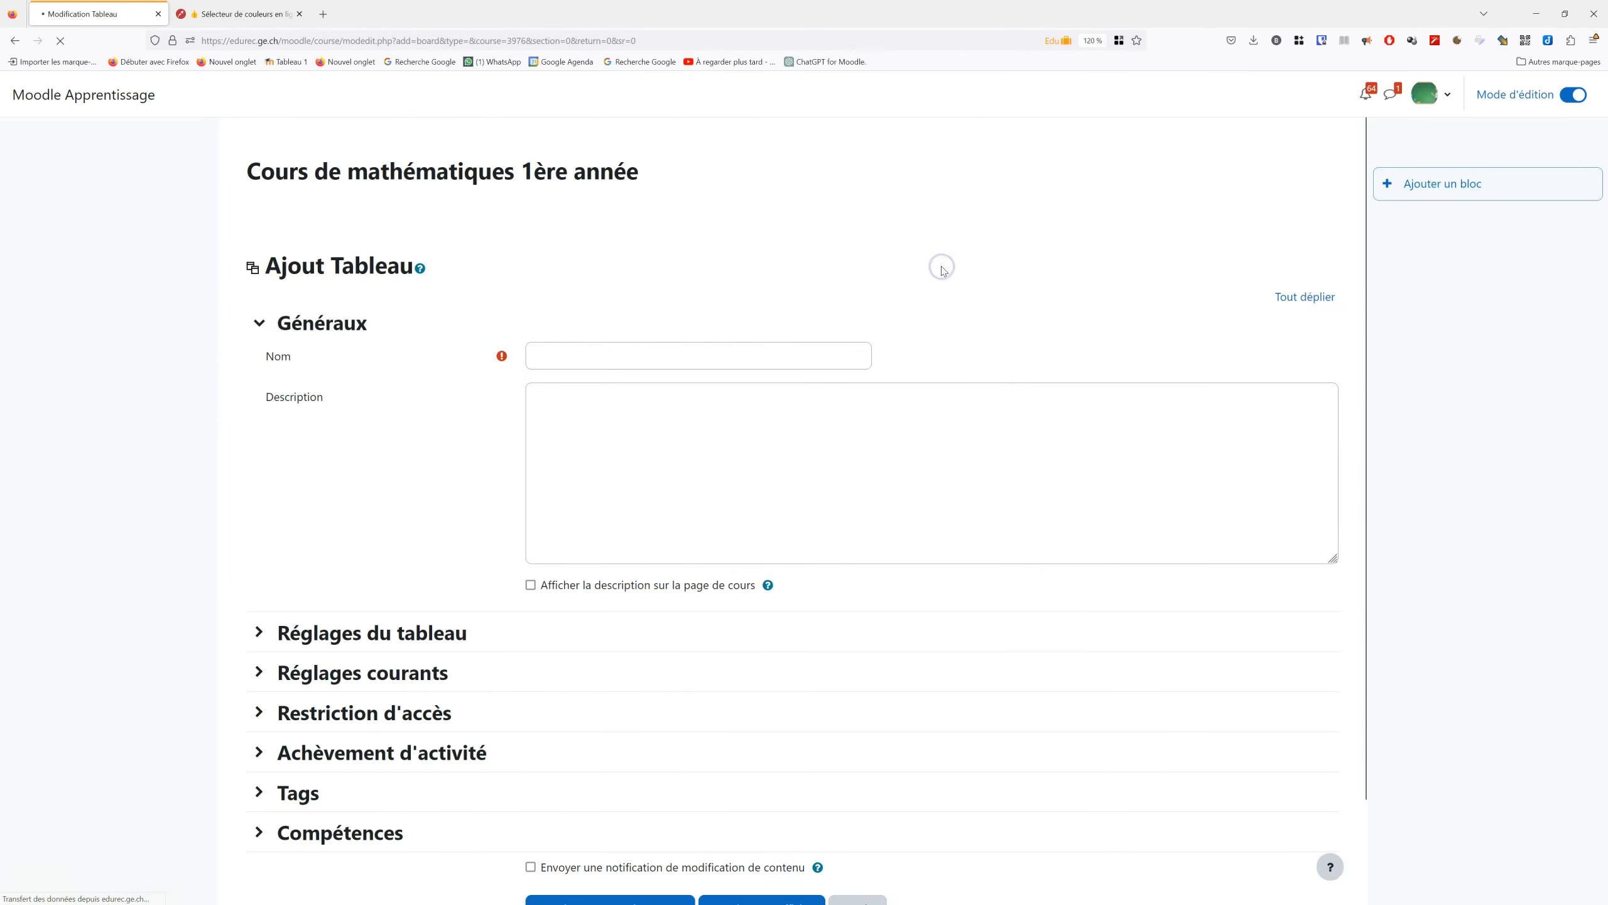
{"action": "left_click", "coordinate": [659, 359]}
{"action": "type", "text": "Tableau 1"}
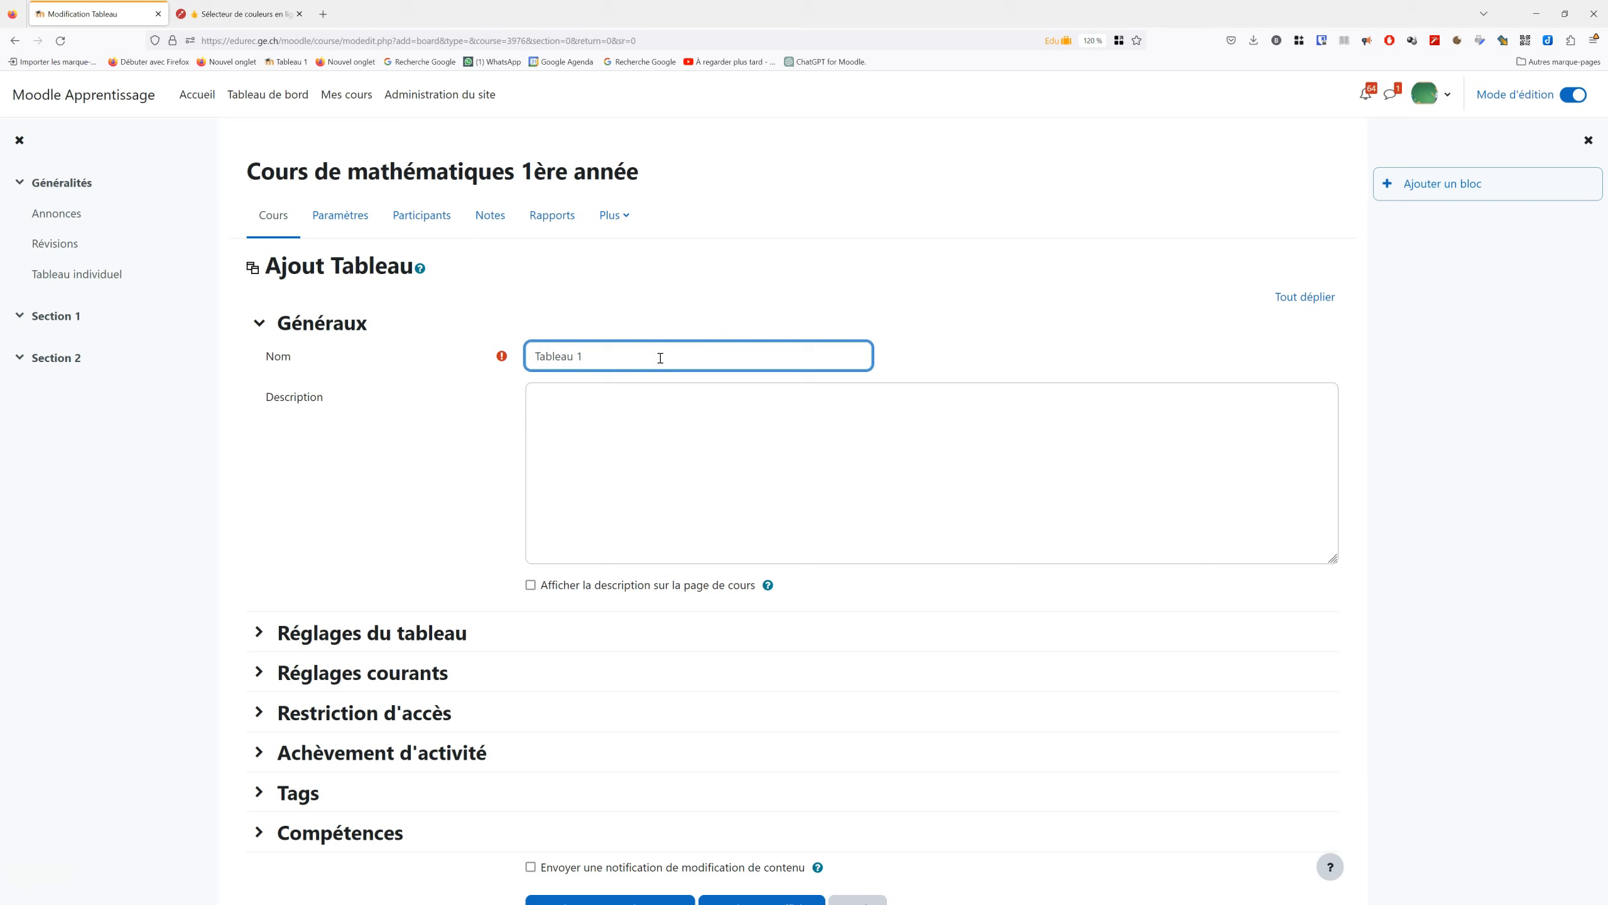
- Expand the new activity's board settings and look through the available options and the remaining setting sections
{"action": "scroll", "coordinate": [354, 443], "scroll_direction": "down", "scroll_amount": 2}
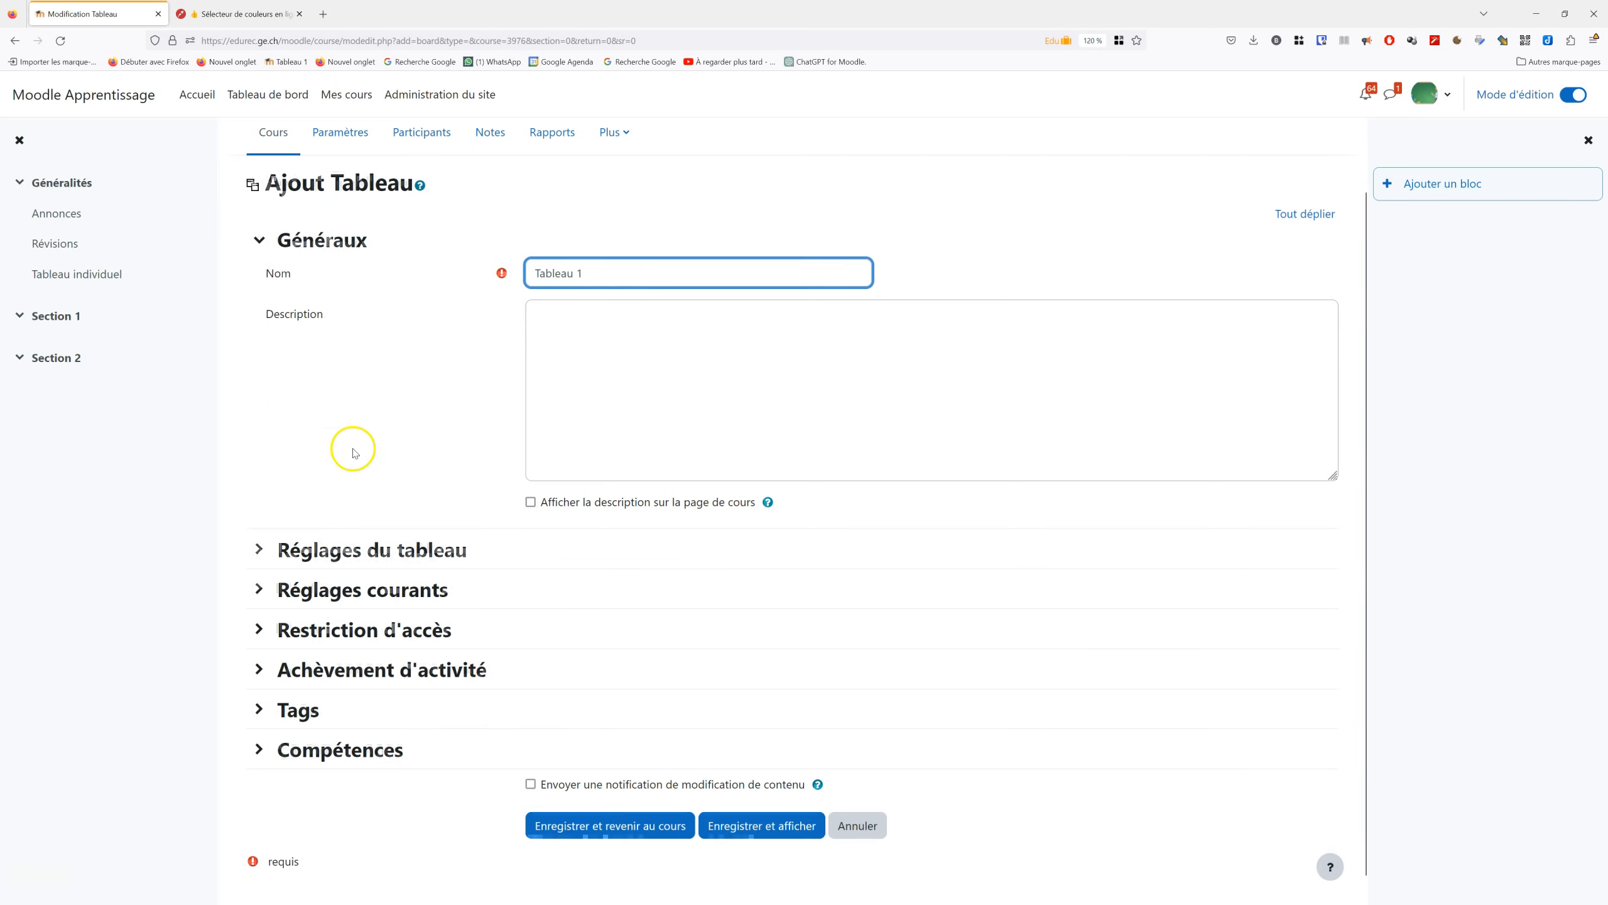
{"action": "left_click", "coordinate": [260, 542]}
{"action": "scroll", "coordinate": [664, 424], "scroll_direction": "down", "scroll_amount": 3}
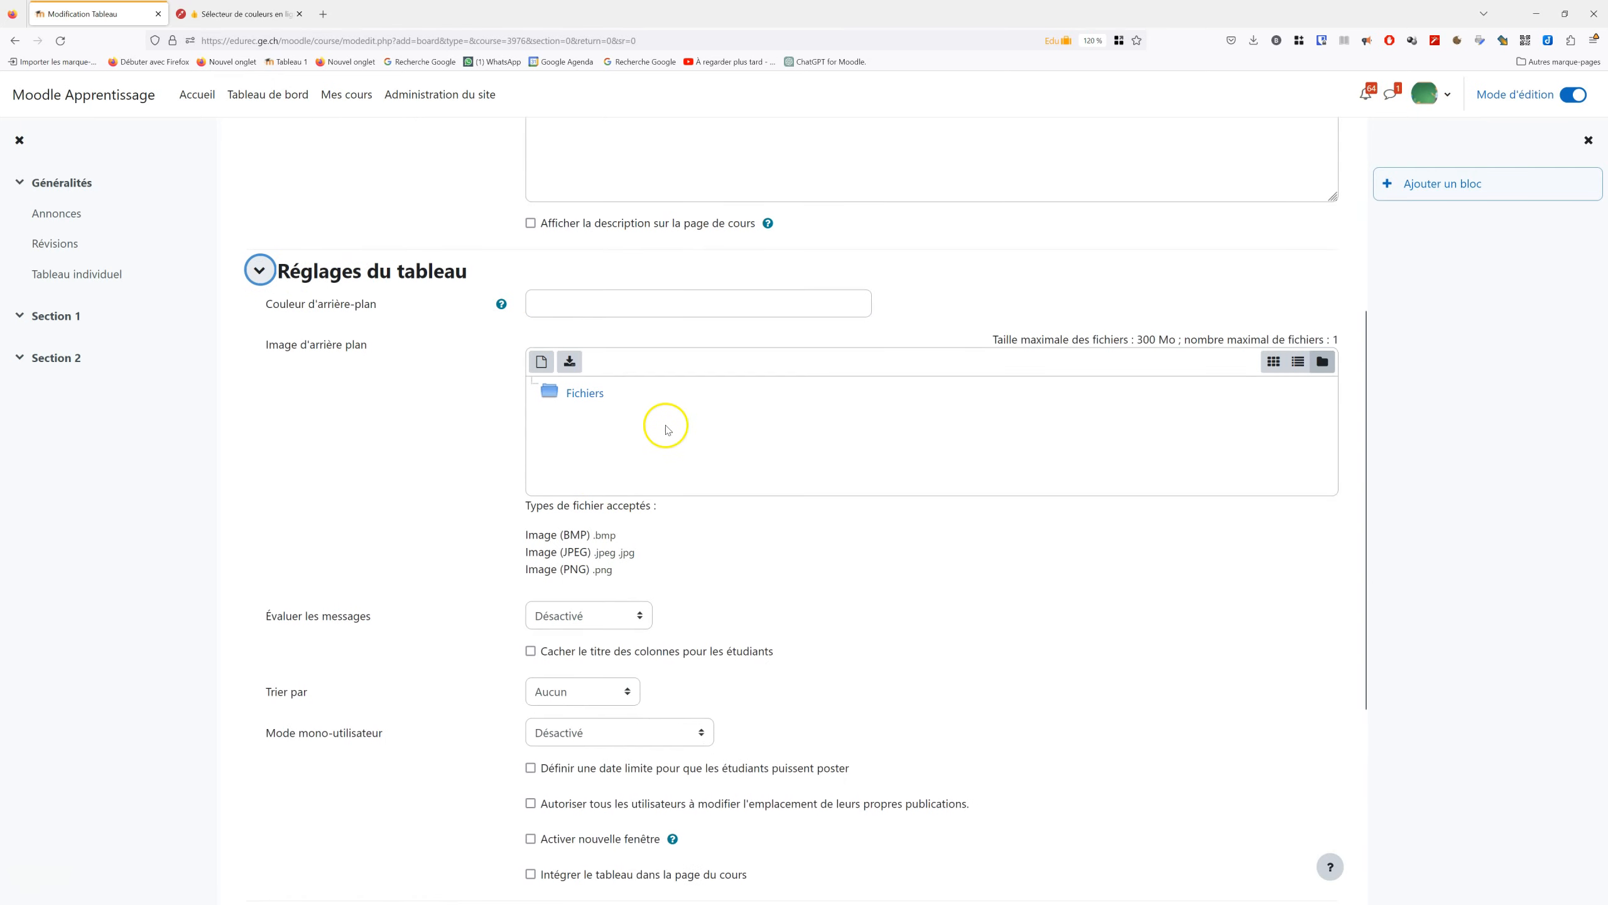
{"action": "scroll", "coordinate": [441, 688], "scroll_direction": "down", "scroll_amount": 1}
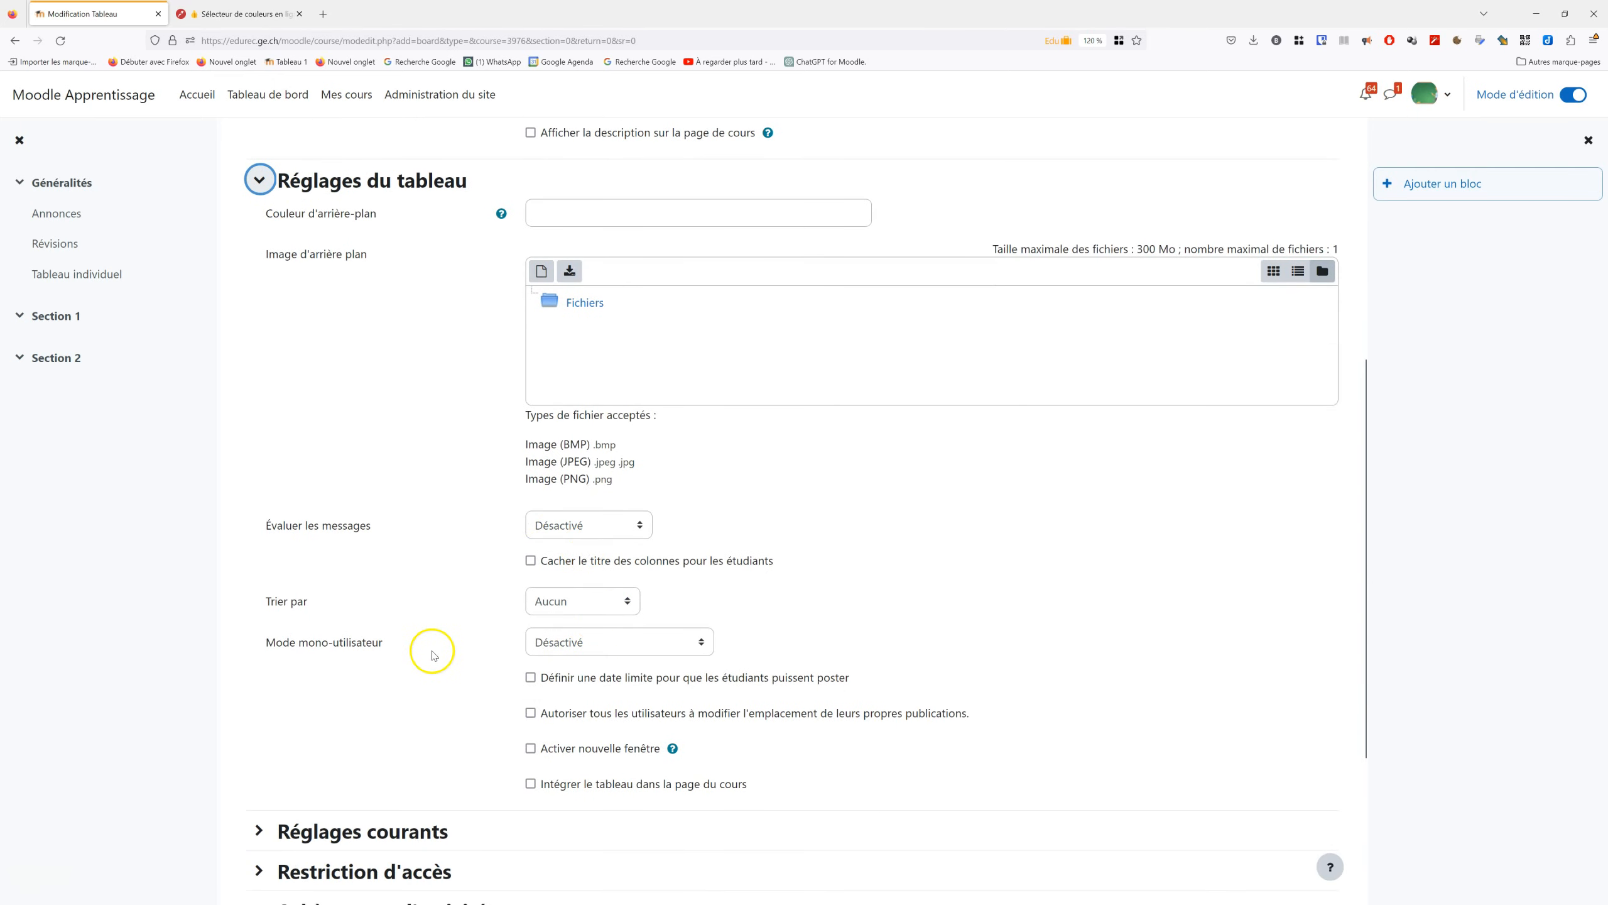
{"action": "scroll", "coordinate": [341, 611], "scroll_direction": "down", "scroll_amount": 2}
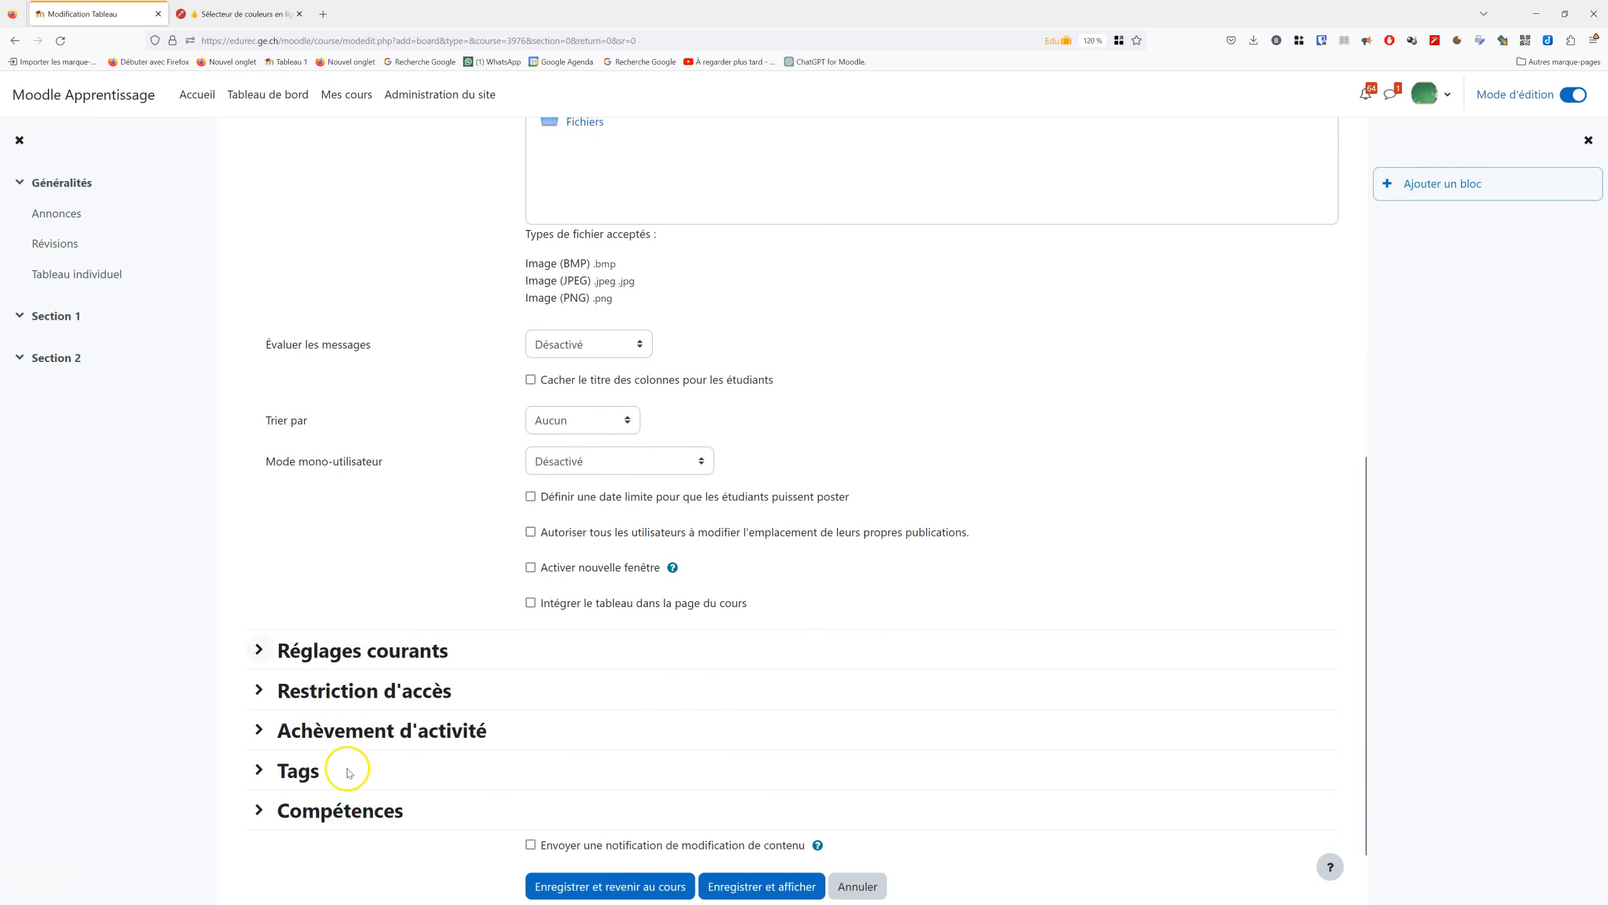
{"action": "scroll", "coordinate": [500, 723], "scroll_direction": "up", "scroll_amount": 2}
{"action": "scroll", "coordinate": [406, 760], "scroll_direction": "down", "scroll_amount": 2}
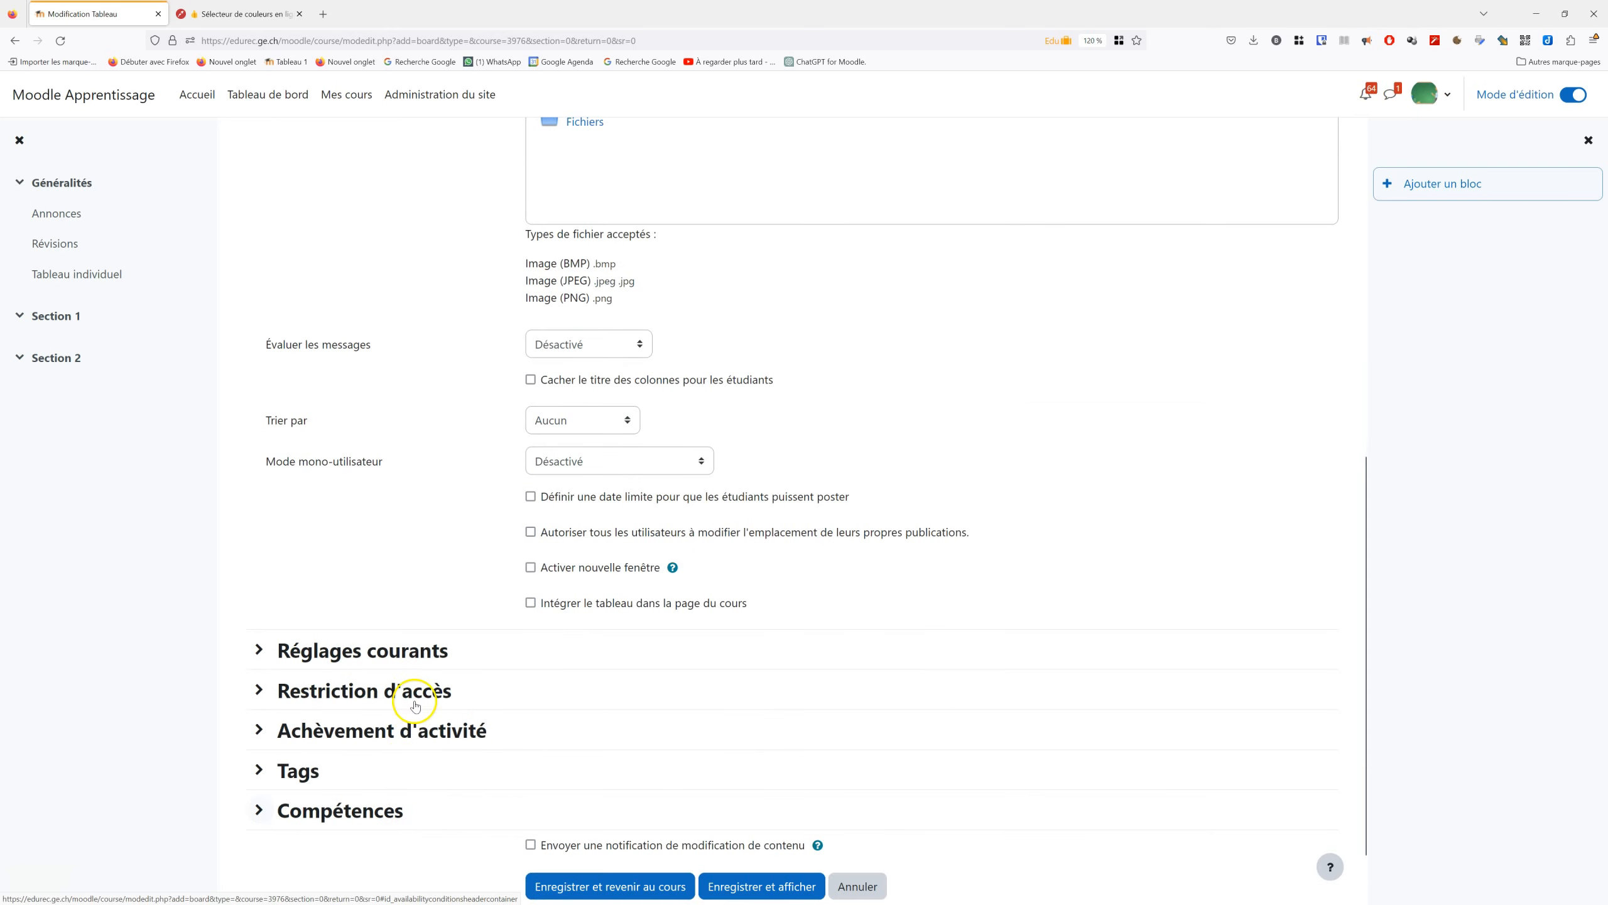
{"action": "scroll", "coordinate": [424, 704], "scroll_direction": "up", "scroll_amount": 3}
- Read the help text on the format required for the board's background colour
{"action": "left_click", "coordinate": [806, 290]}
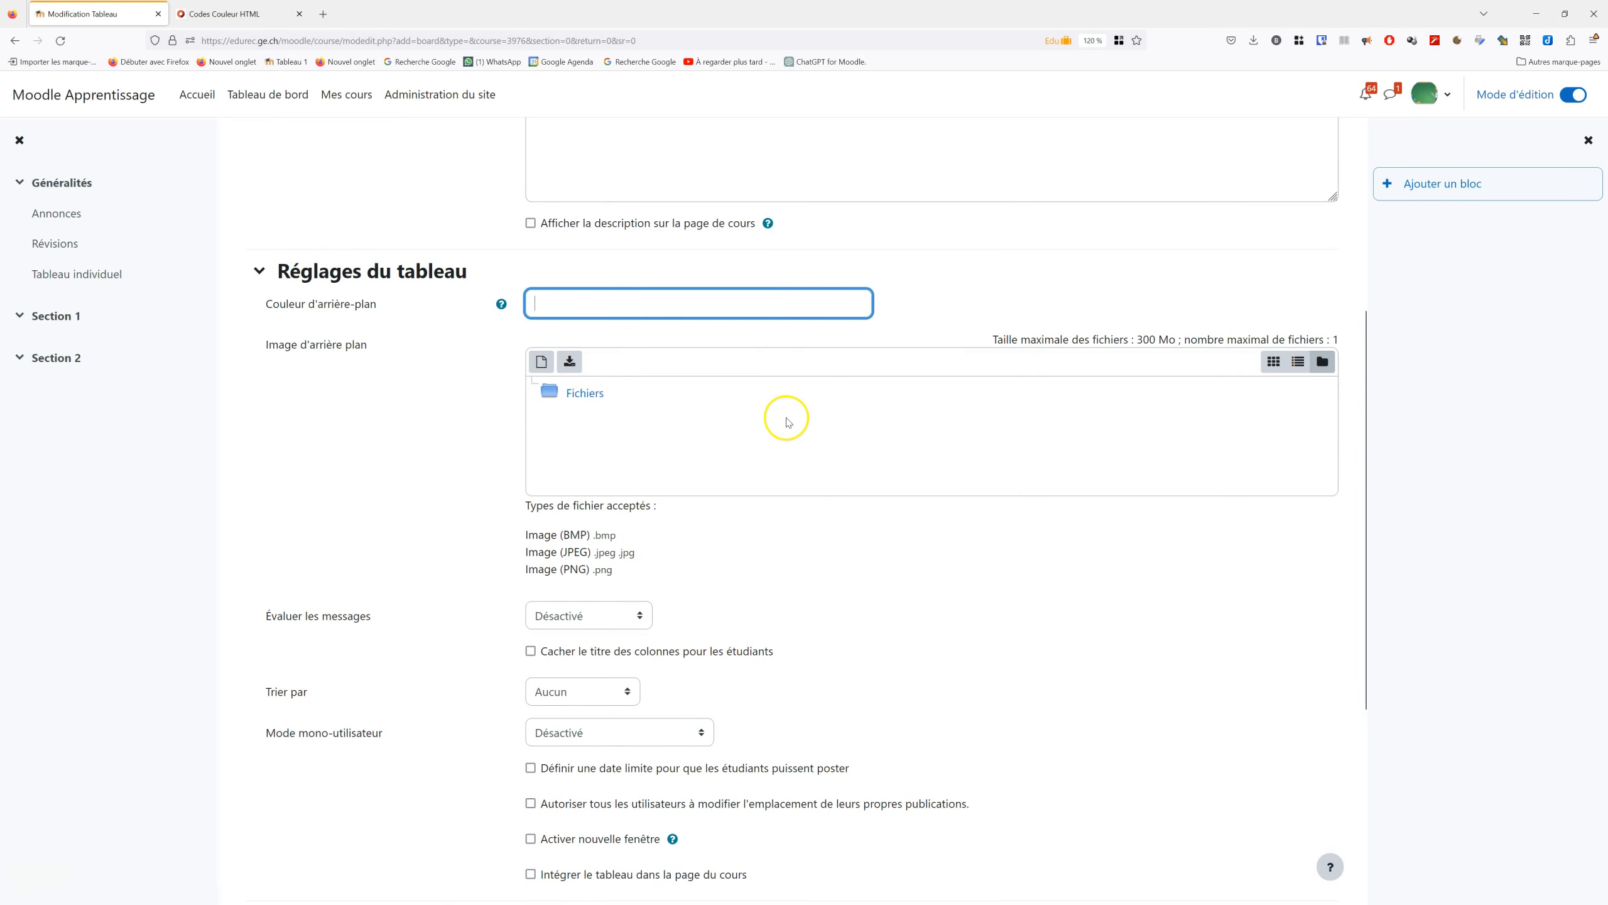
{"action": "left_click", "coordinate": [502, 304]}
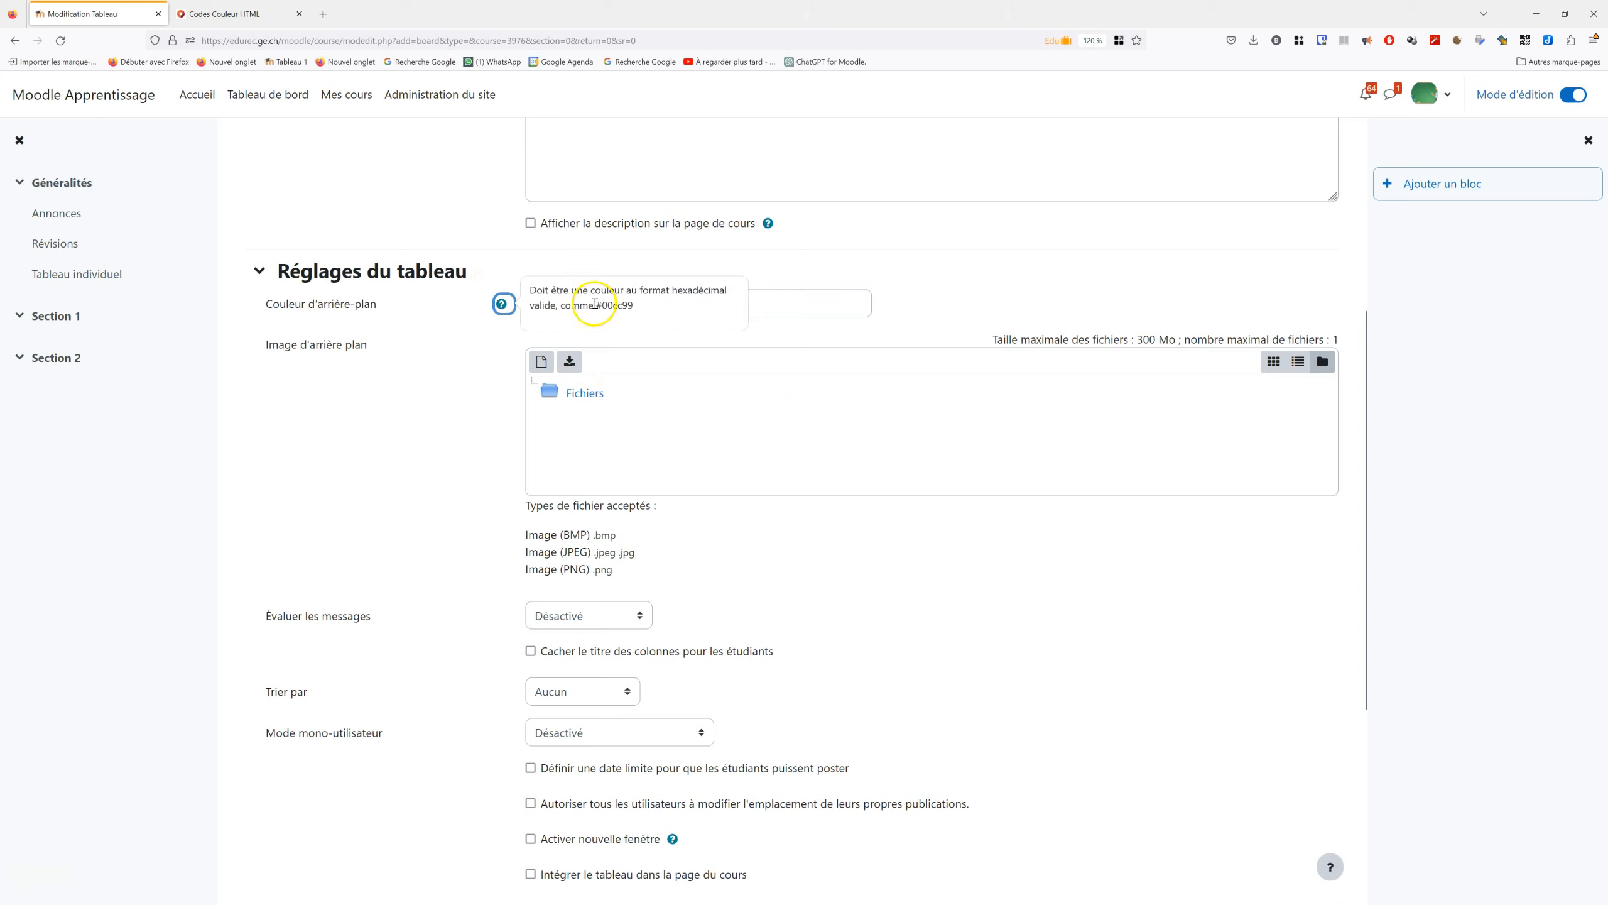
{"action": "left_click", "coordinate": [818, 322]}
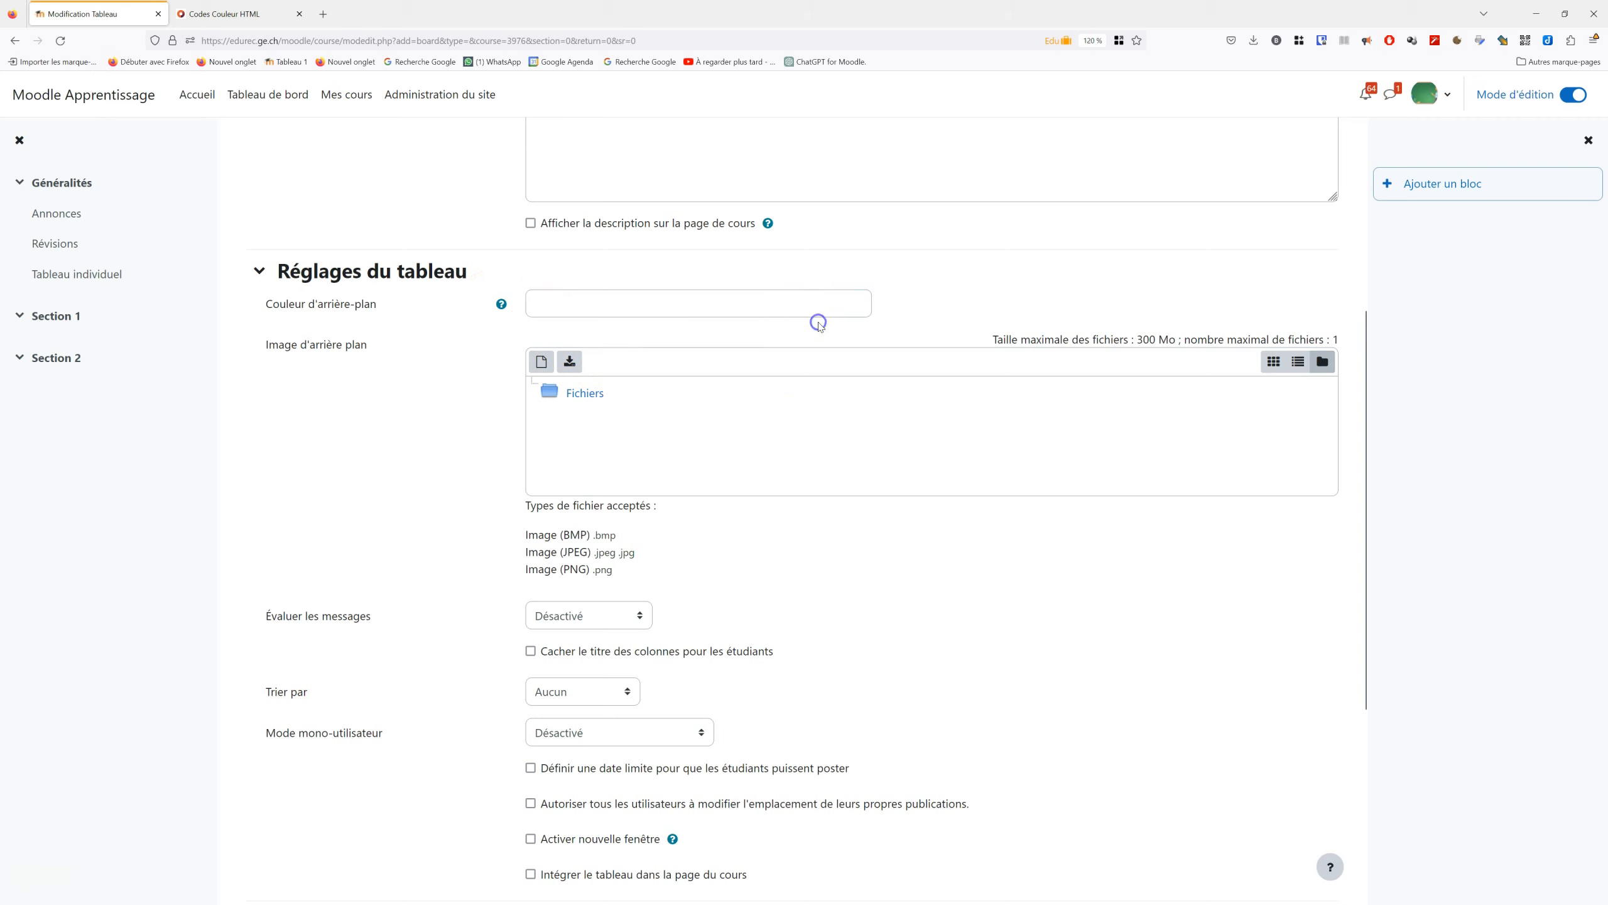
- Pick a grey-purple on the HTML colour codes site and set the board's background colour to #6b6488
{"action": "left_click", "coordinate": [225, 13]}
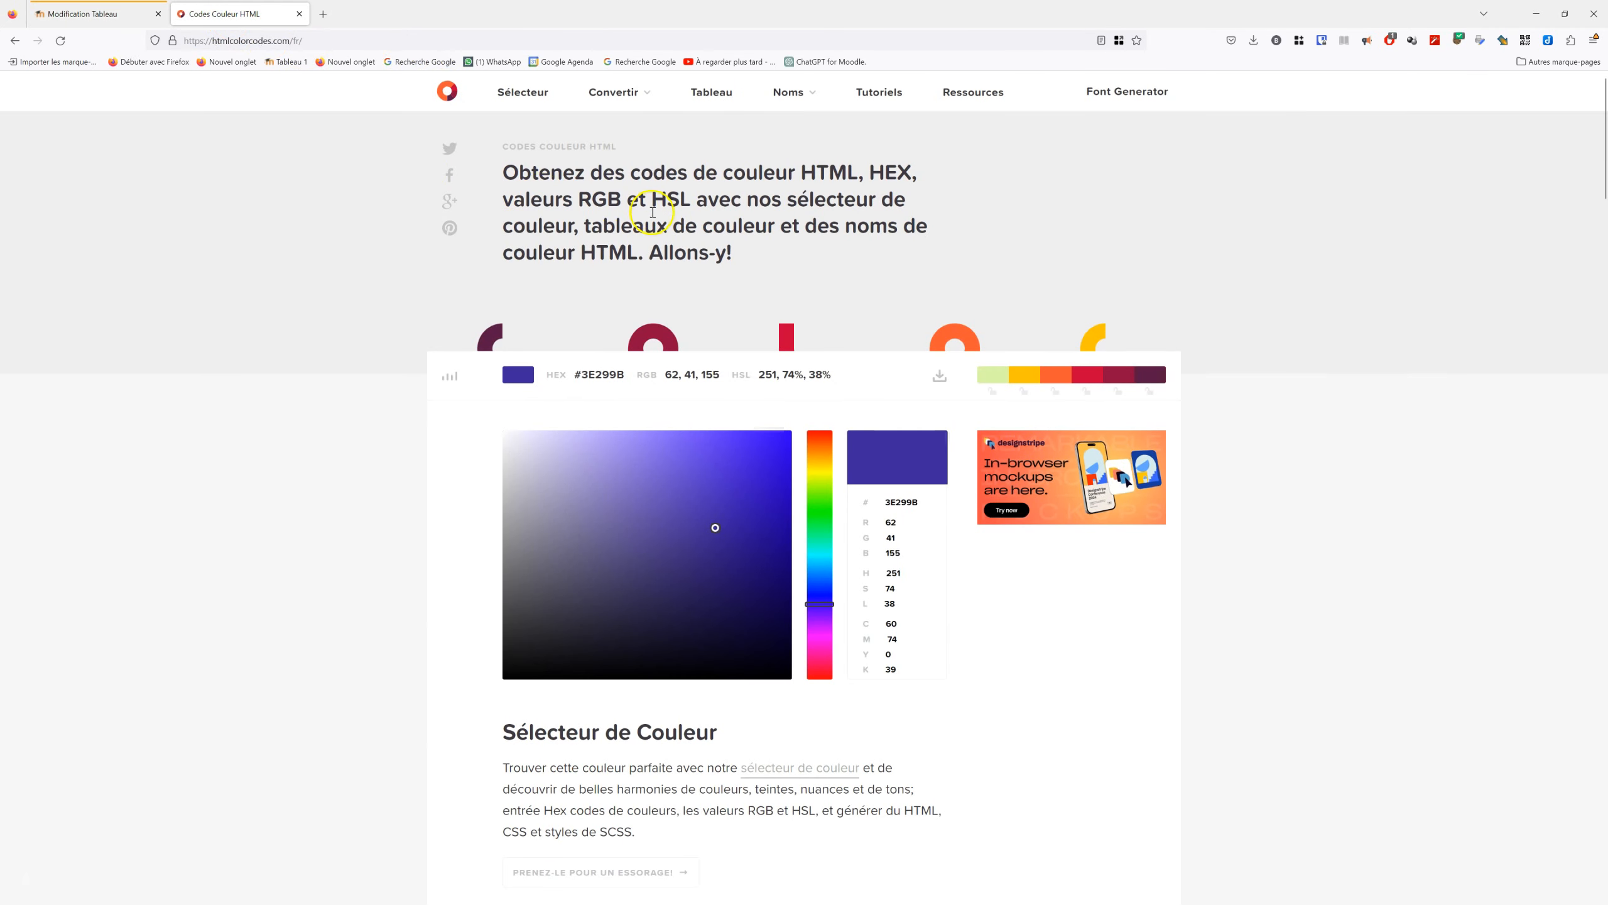
{"action": "left_click", "coordinate": [578, 546]}
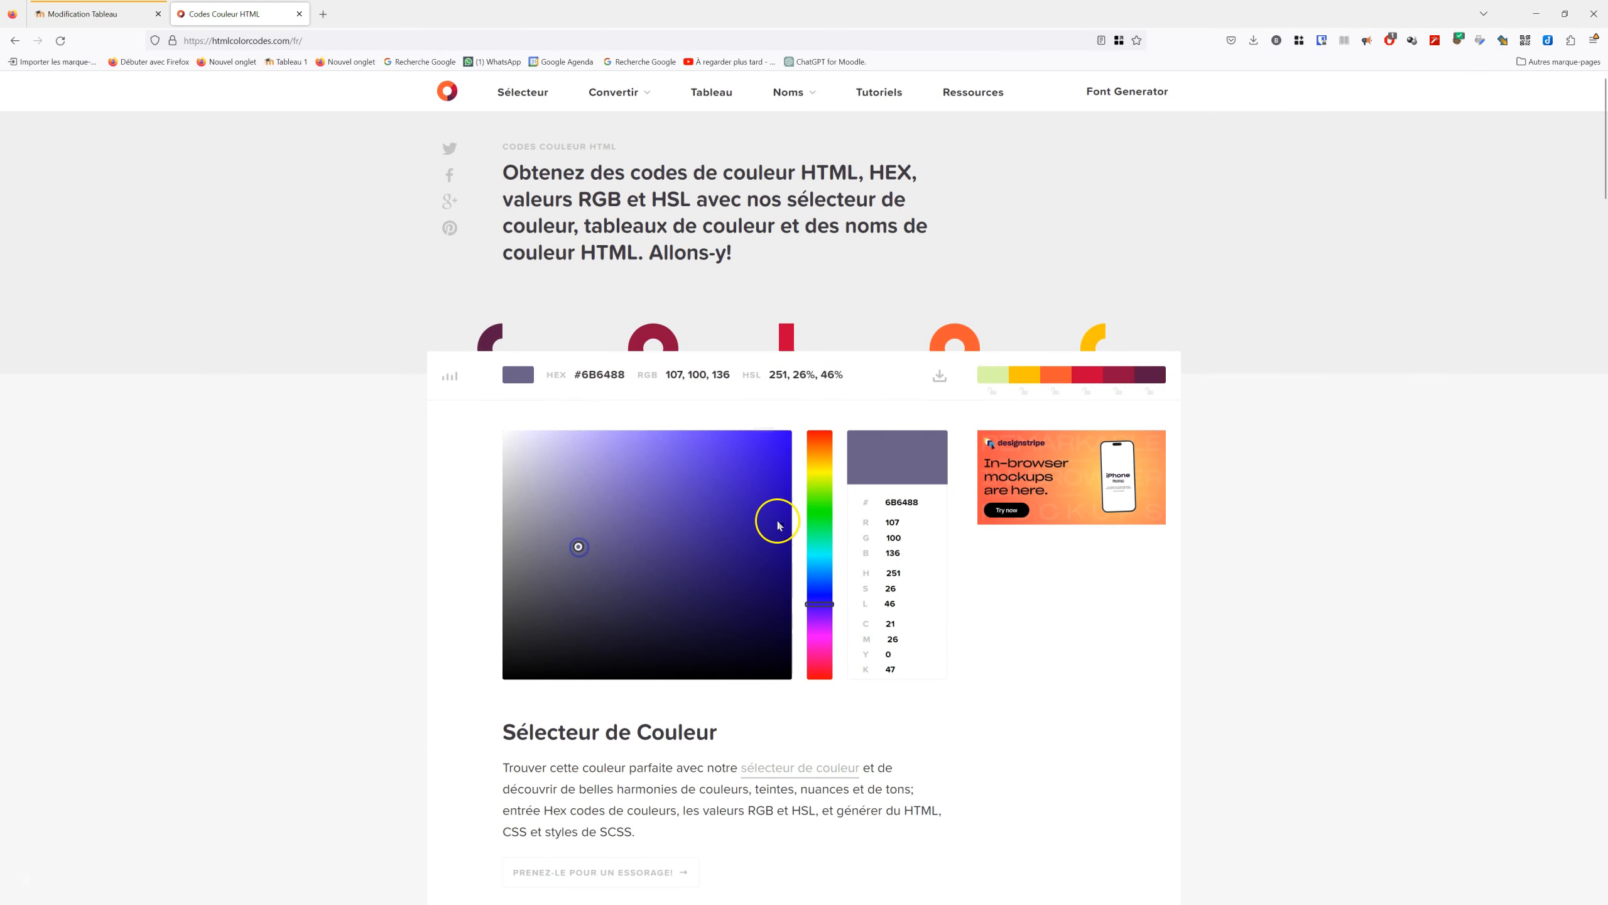
{"action": "double_click", "coordinate": [895, 502]}
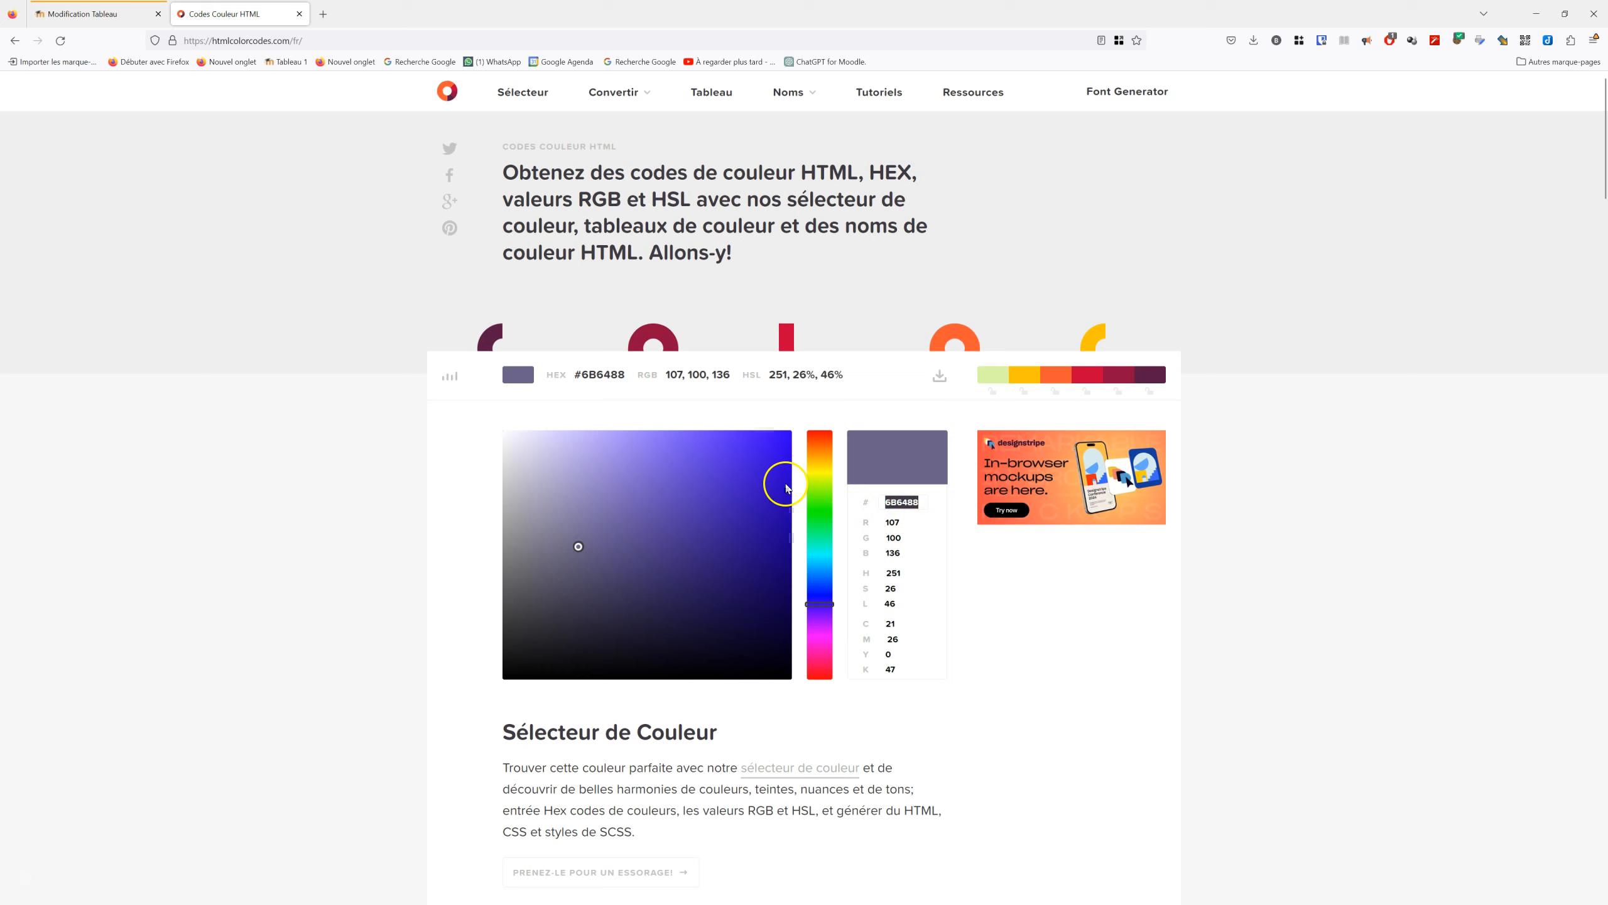
{"action": "left_click", "coordinate": [45, 13]}
{"action": "left_click", "coordinate": [581, 304]}
{"action": "type", "text": "#6b6488"}
- Examine the available choices for rating messages and for sorting them, leaving both settings as they are
{"action": "scroll", "coordinate": [722, 434], "scroll_direction": "down", "scroll_amount": 1}
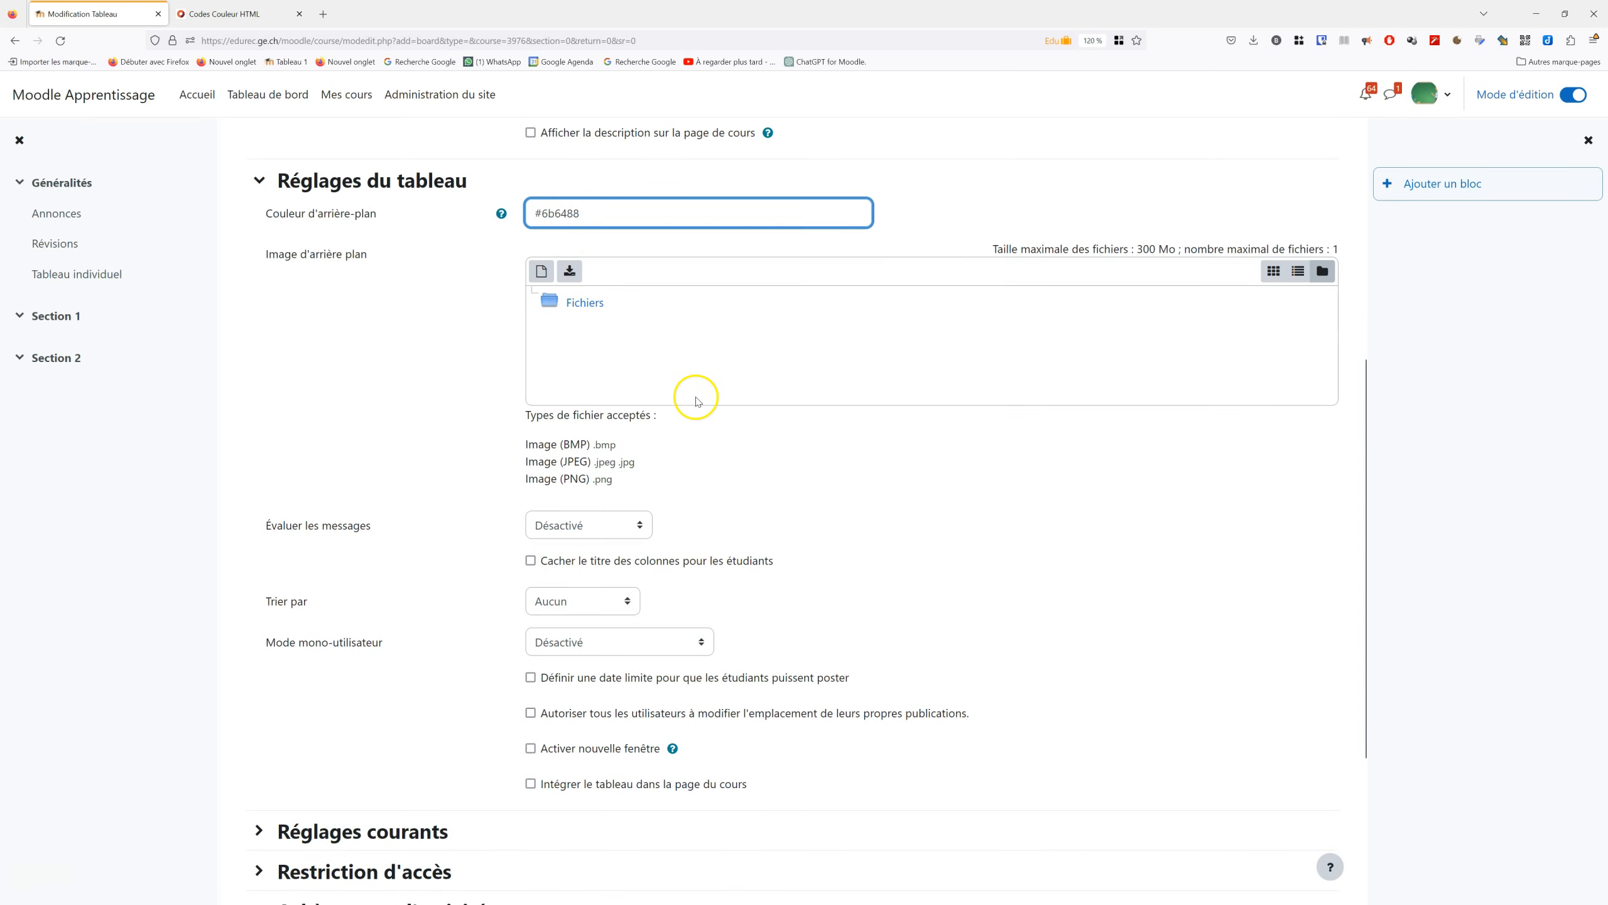
{"action": "scroll", "coordinate": [696, 399], "scroll_direction": "down", "scroll_amount": 1}
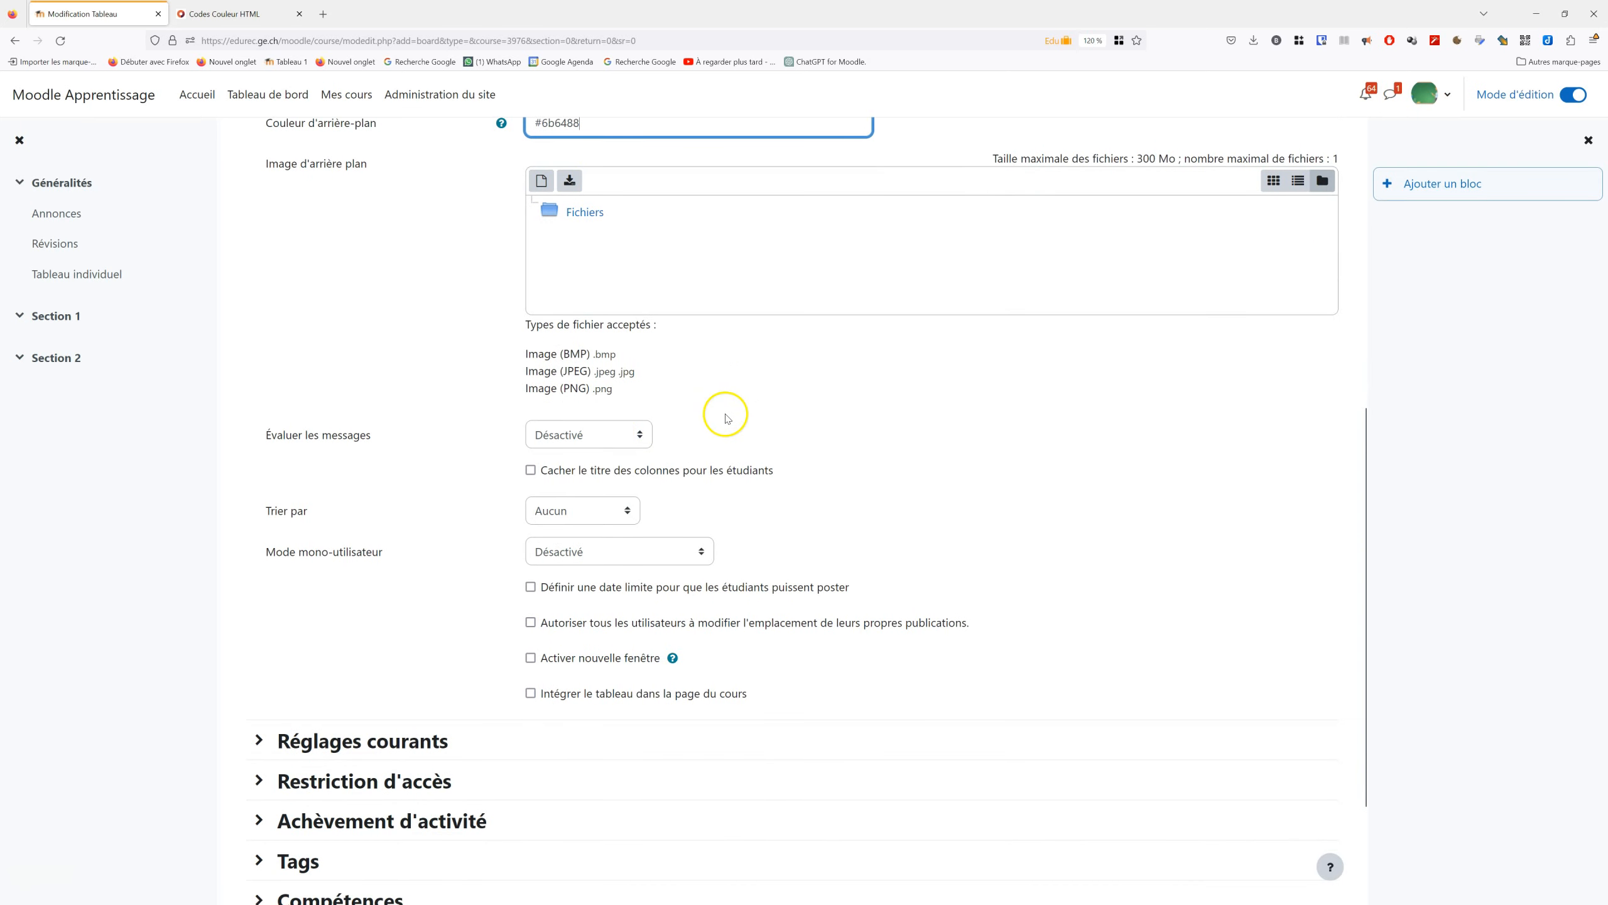
{"action": "scroll", "coordinate": [727, 419], "scroll_direction": "down", "scroll_amount": 1}
{"action": "left_click", "coordinate": [613, 346]}
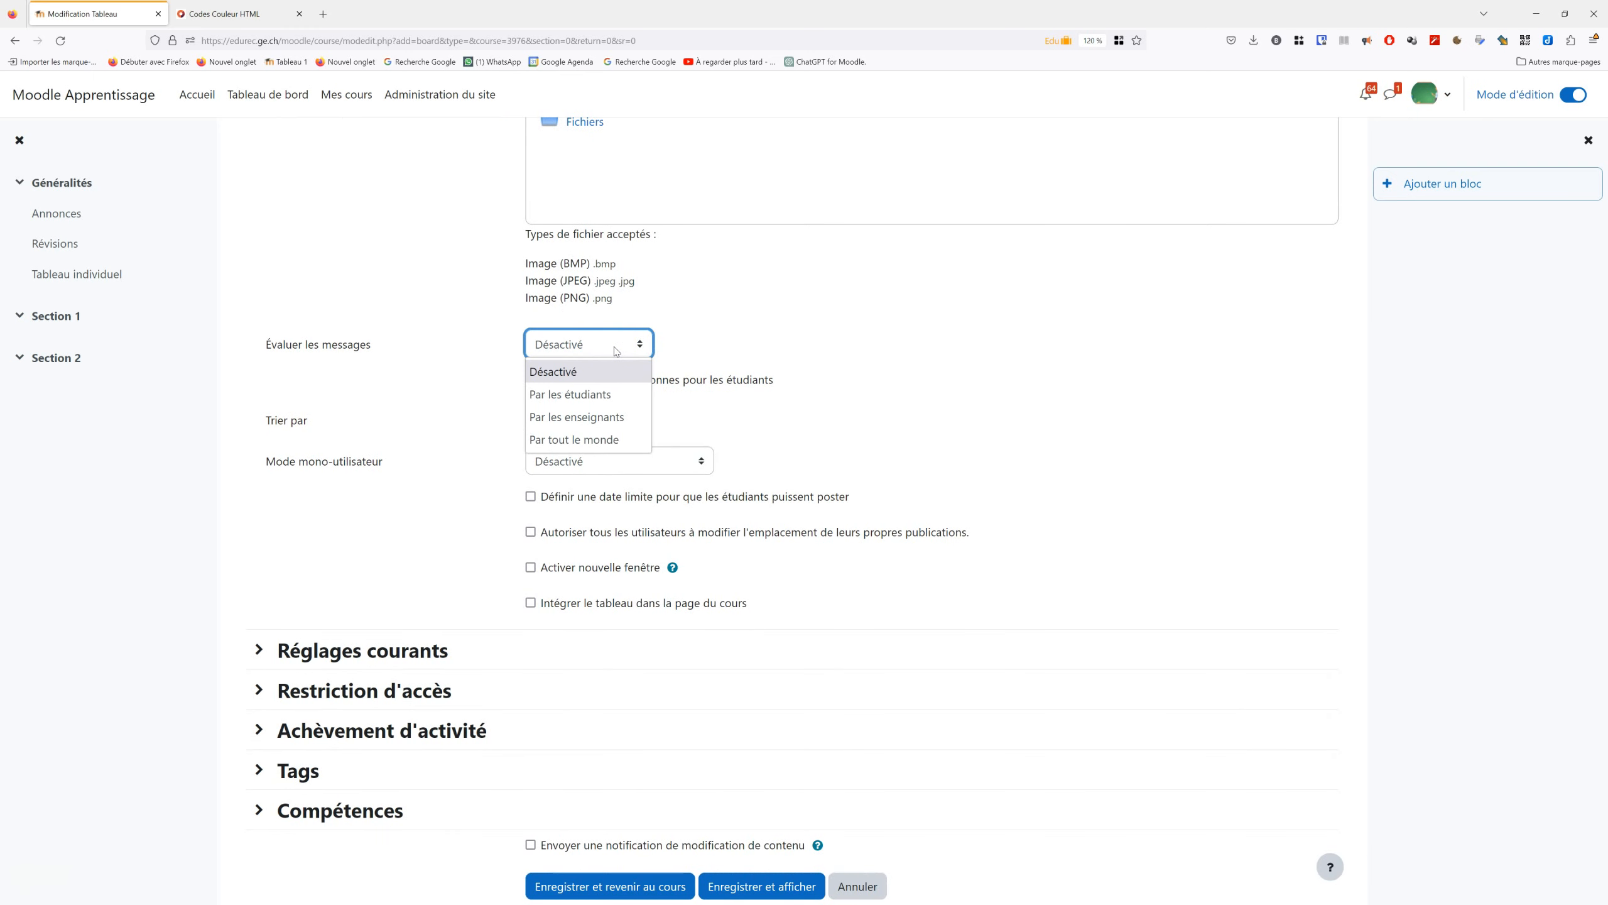
{"action": "left_click", "coordinate": [614, 346]}
{"action": "scroll", "coordinate": [733, 407], "scroll_direction": "down", "scroll_amount": 1}
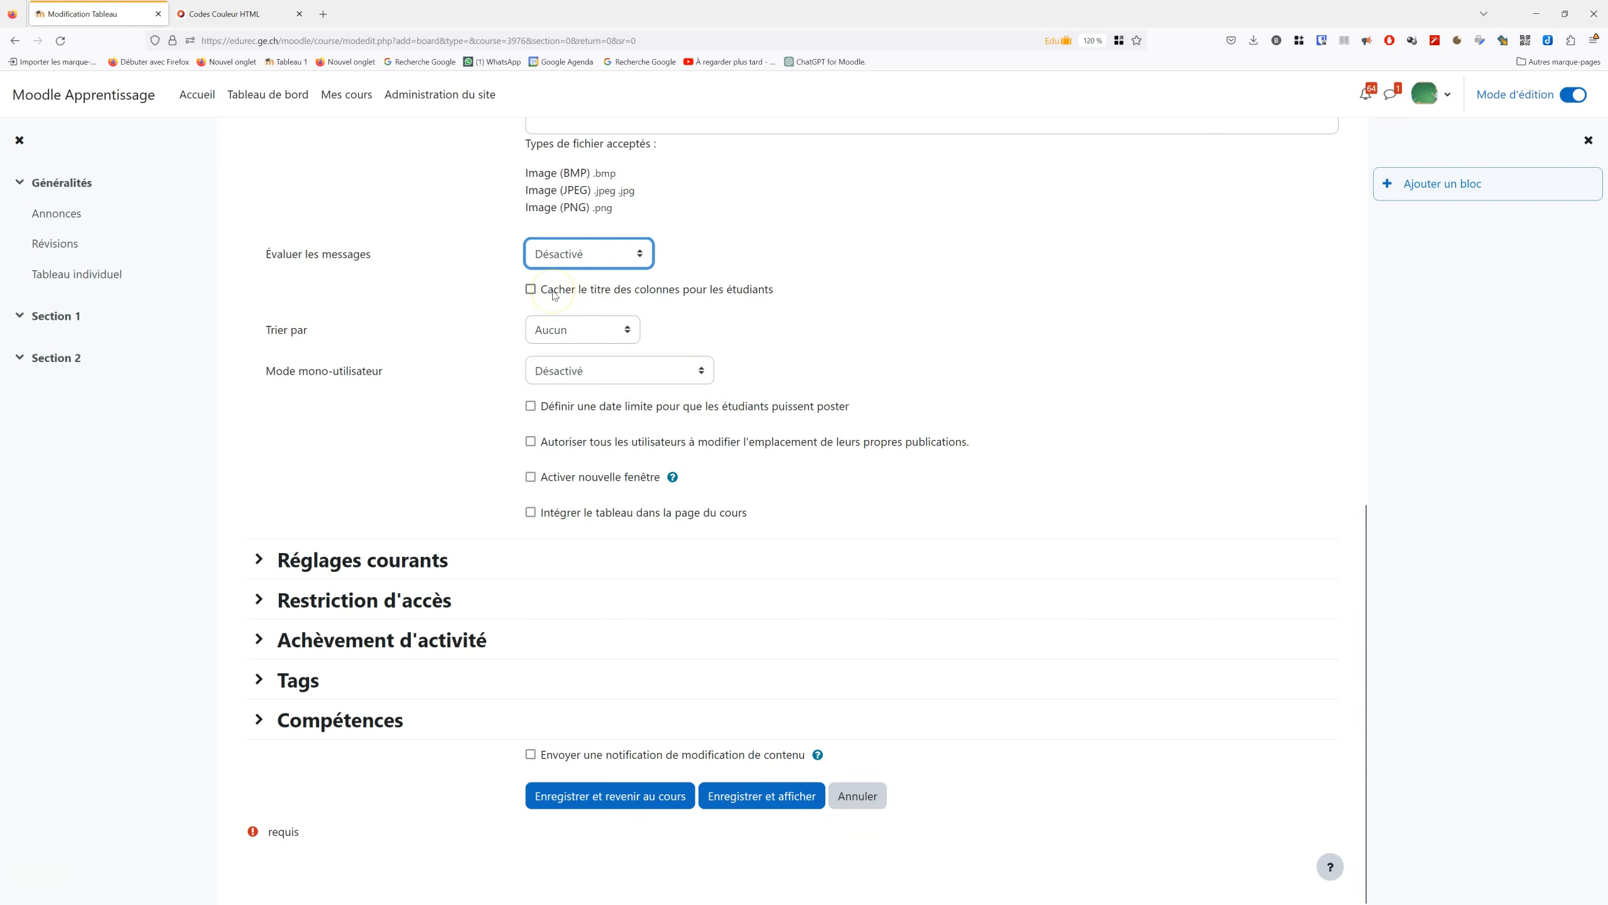
{"action": "left_click", "coordinate": [610, 336]}
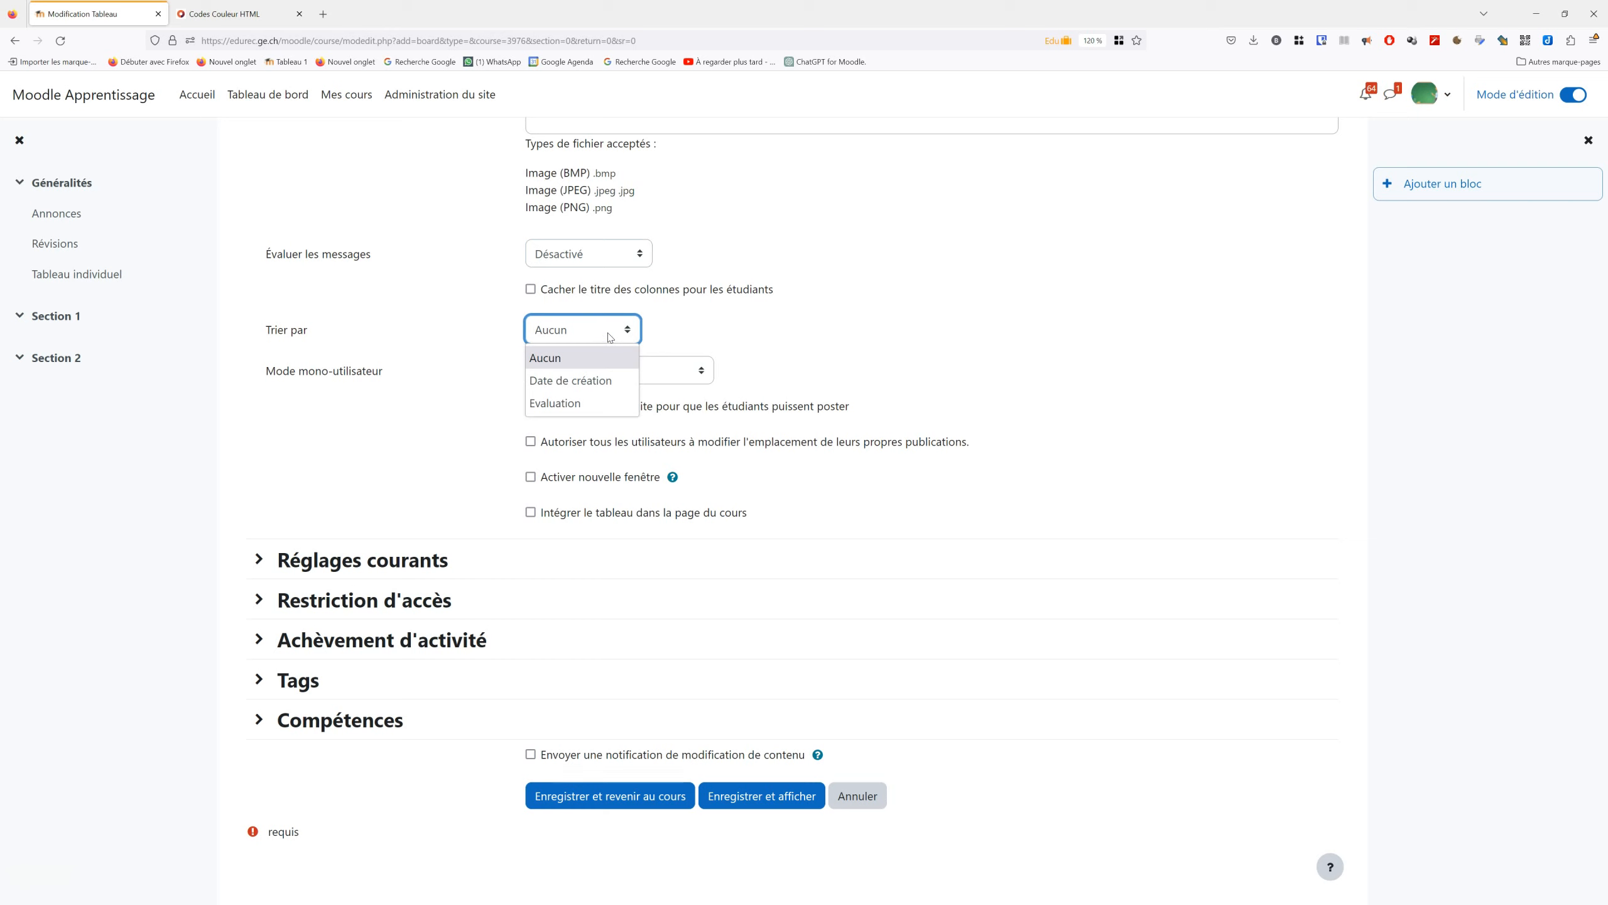
{"action": "left_click", "coordinate": [609, 336]}
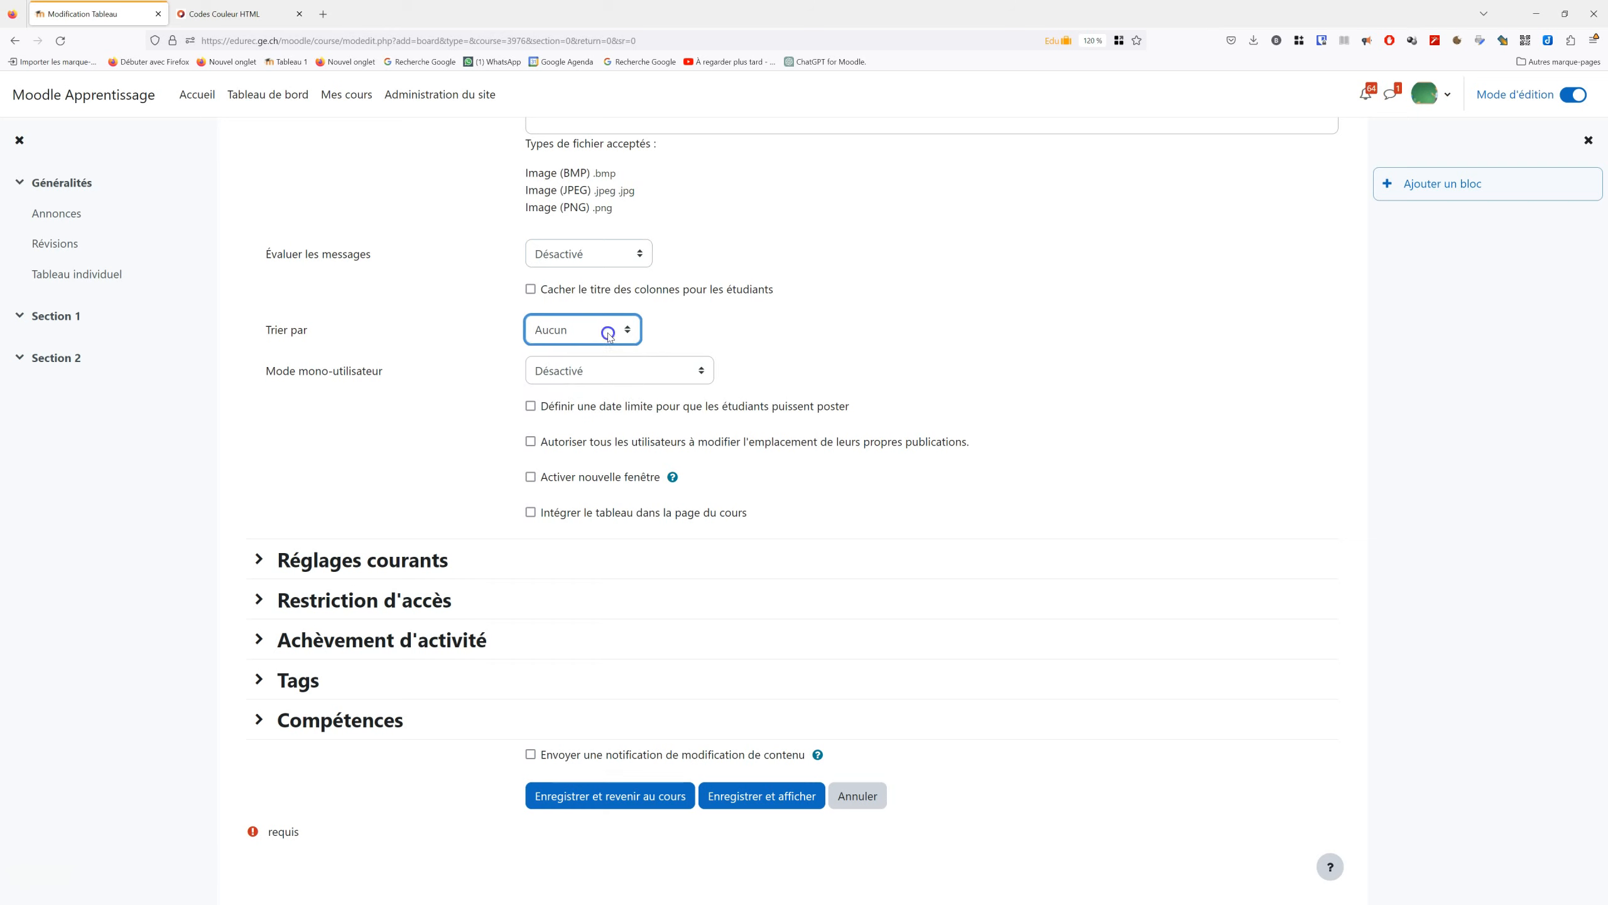
{"action": "left_click", "coordinate": [752, 348]}
- Set the single-user mode to "Mode mono-utilisateur (public)" and allow all users to move their own posts
{"action": "left_click", "coordinate": [690, 374]}
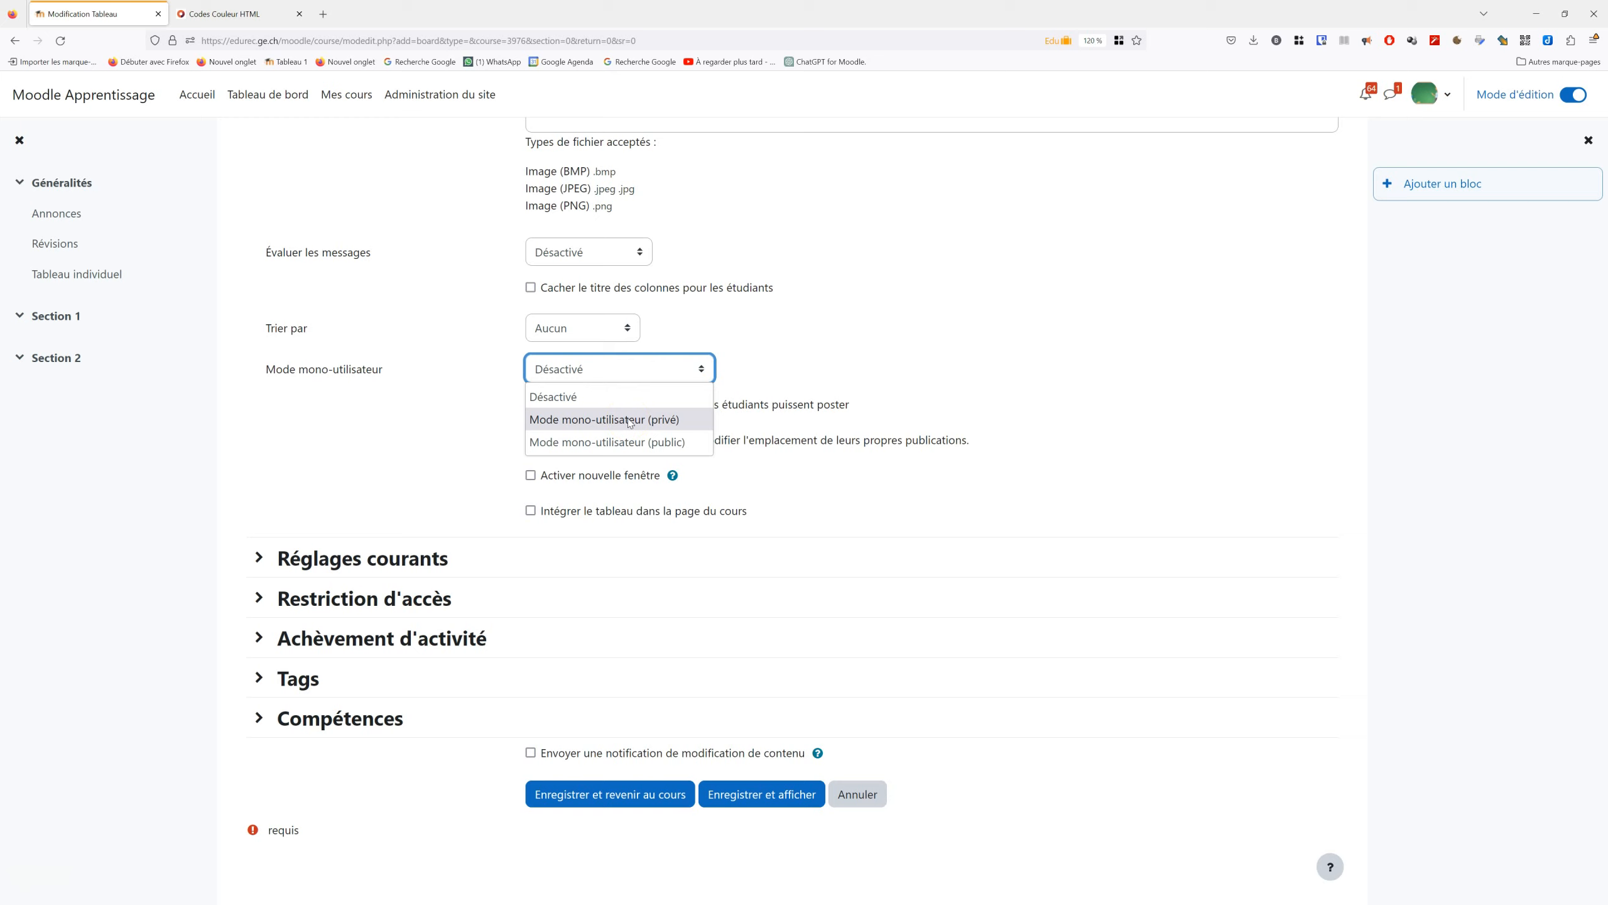
{"action": "left_click", "coordinate": [658, 442]}
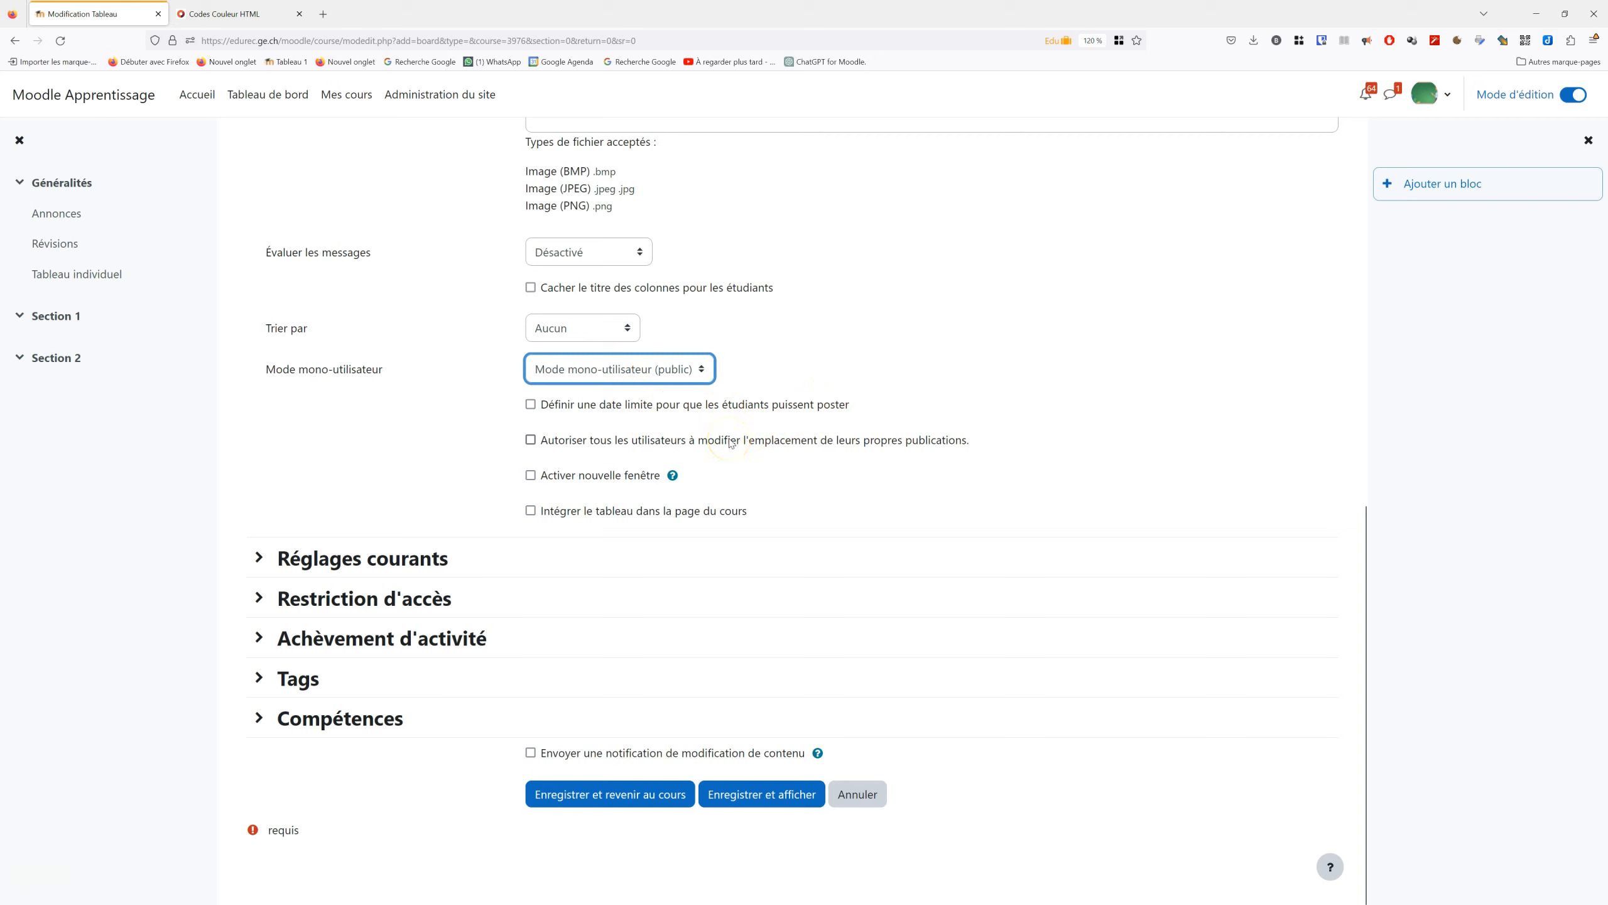
{"action": "left_click", "coordinate": [532, 441]}
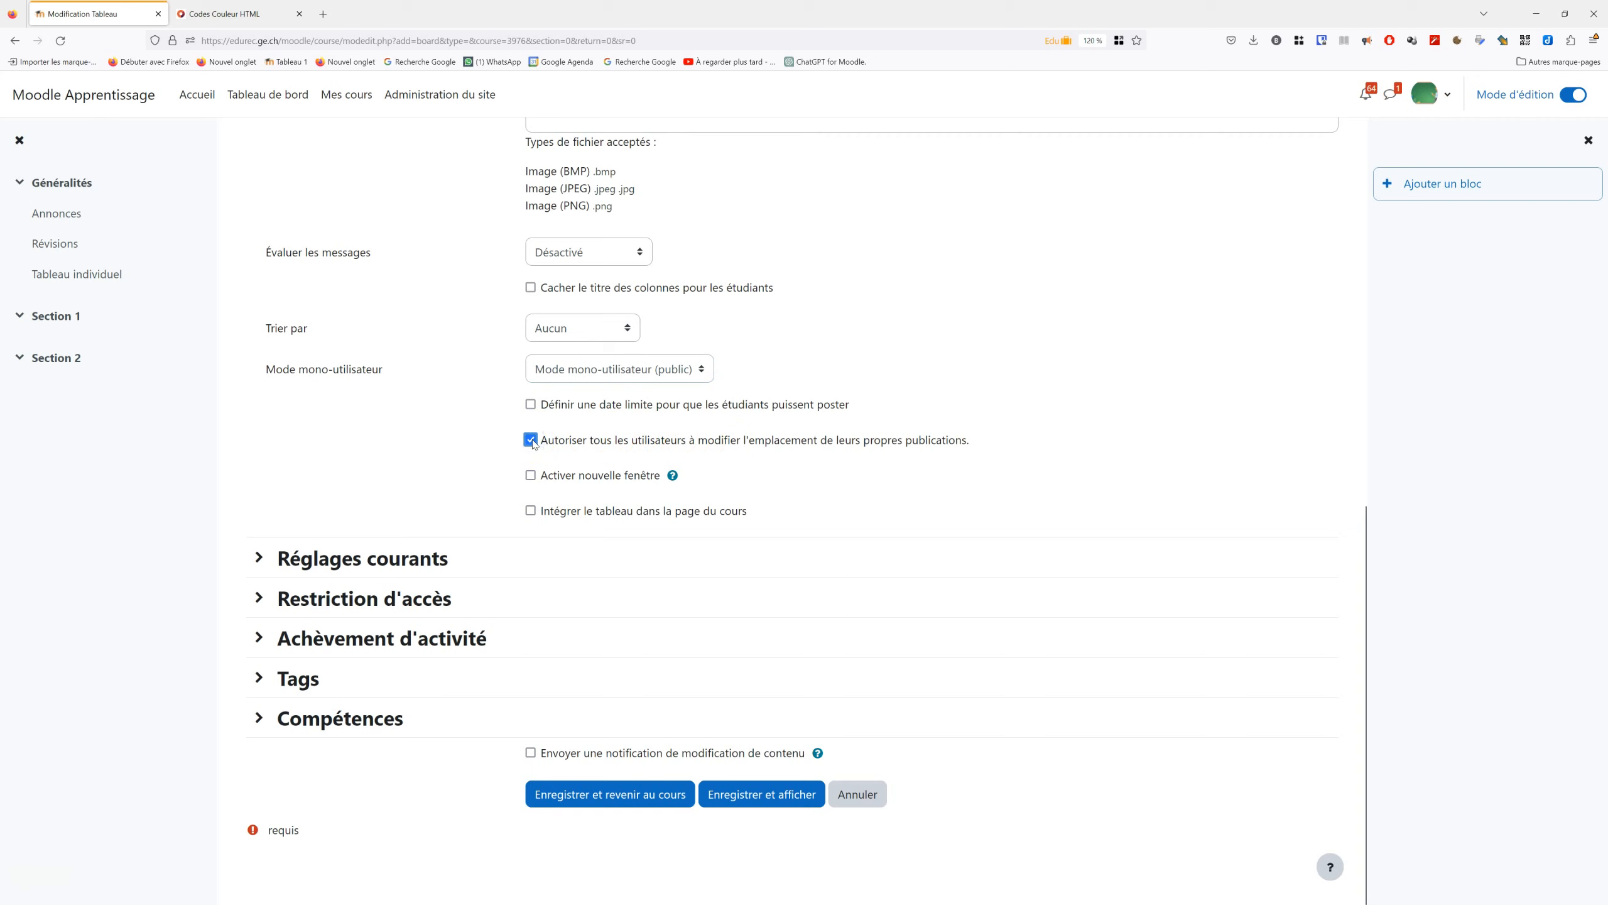
- Enable "Activer nouvelle fenêtre" for the board's links, read its help text, and save and display the board
{"action": "left_click", "coordinate": [531, 476]}
{"action": "left_click", "coordinate": [673, 476]}
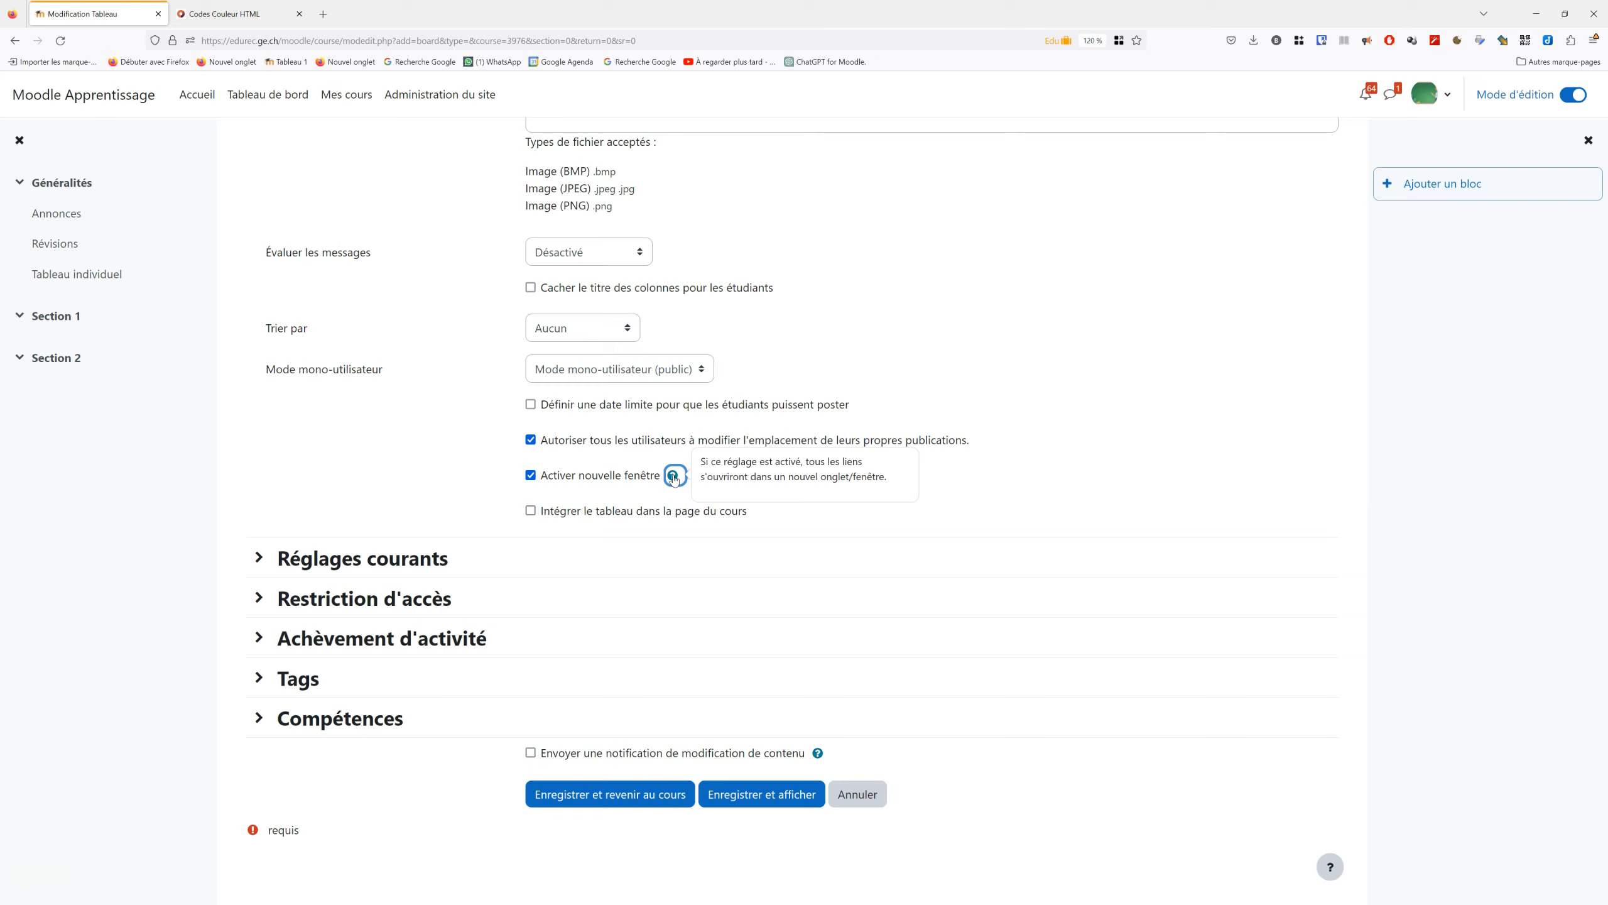
{"action": "left_click", "coordinate": [639, 477]}
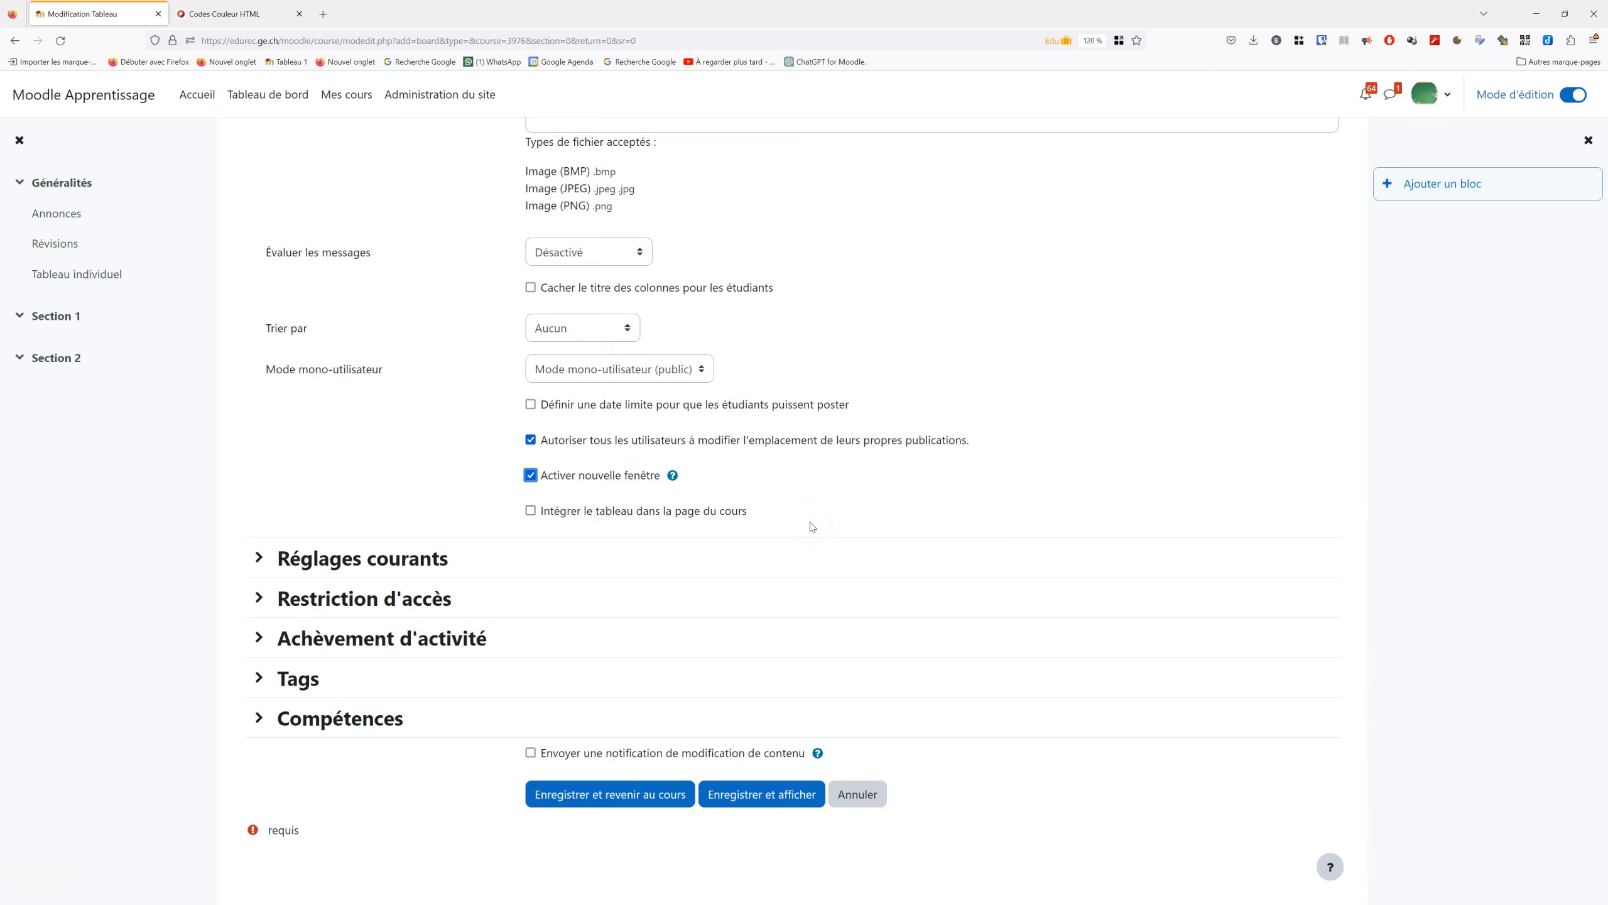
{"action": "left_click", "coordinate": [762, 796]}
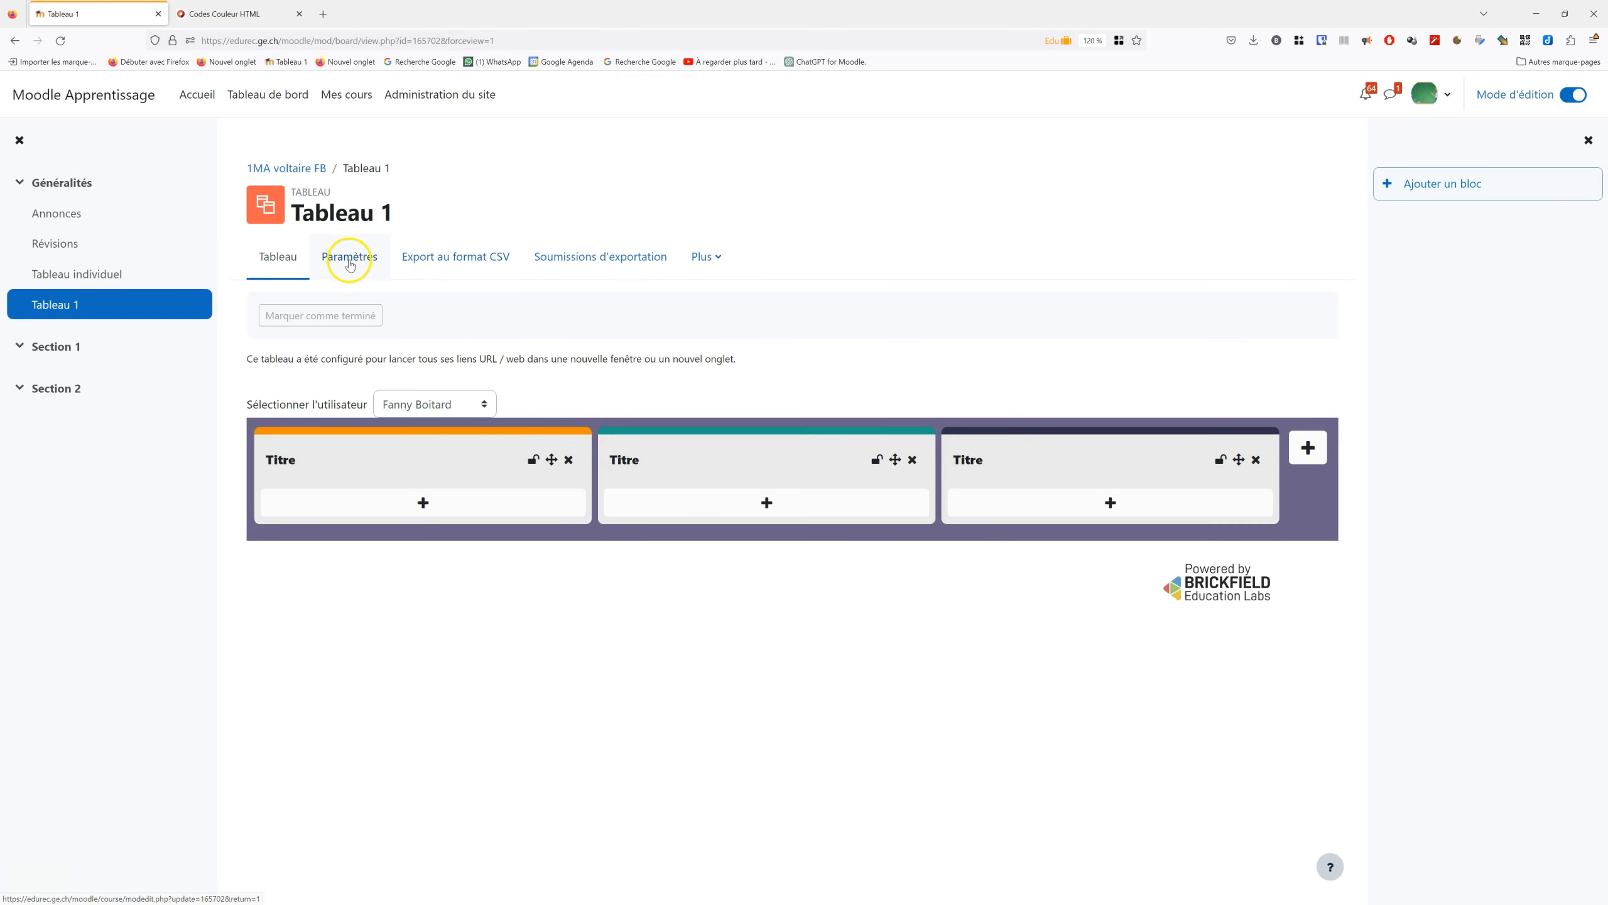
- View the other users' individual boards in Tableau 1 one after another, and return to the teacher's own board
{"action": "left_click", "coordinate": [352, 262]}
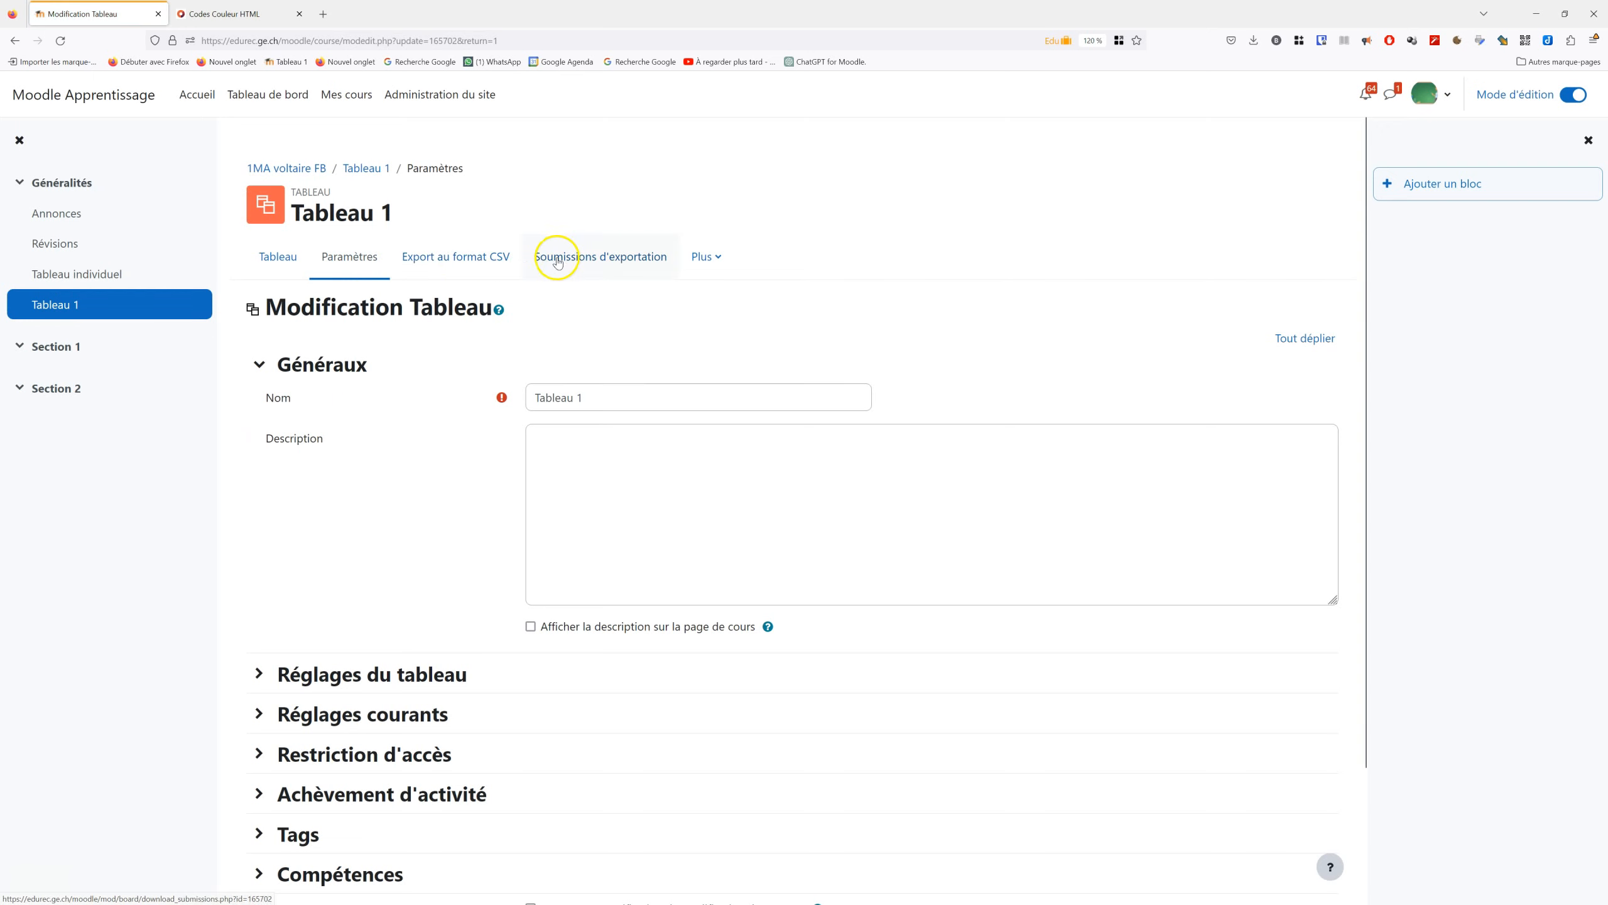
{"action": "left_click", "coordinate": [275, 260]}
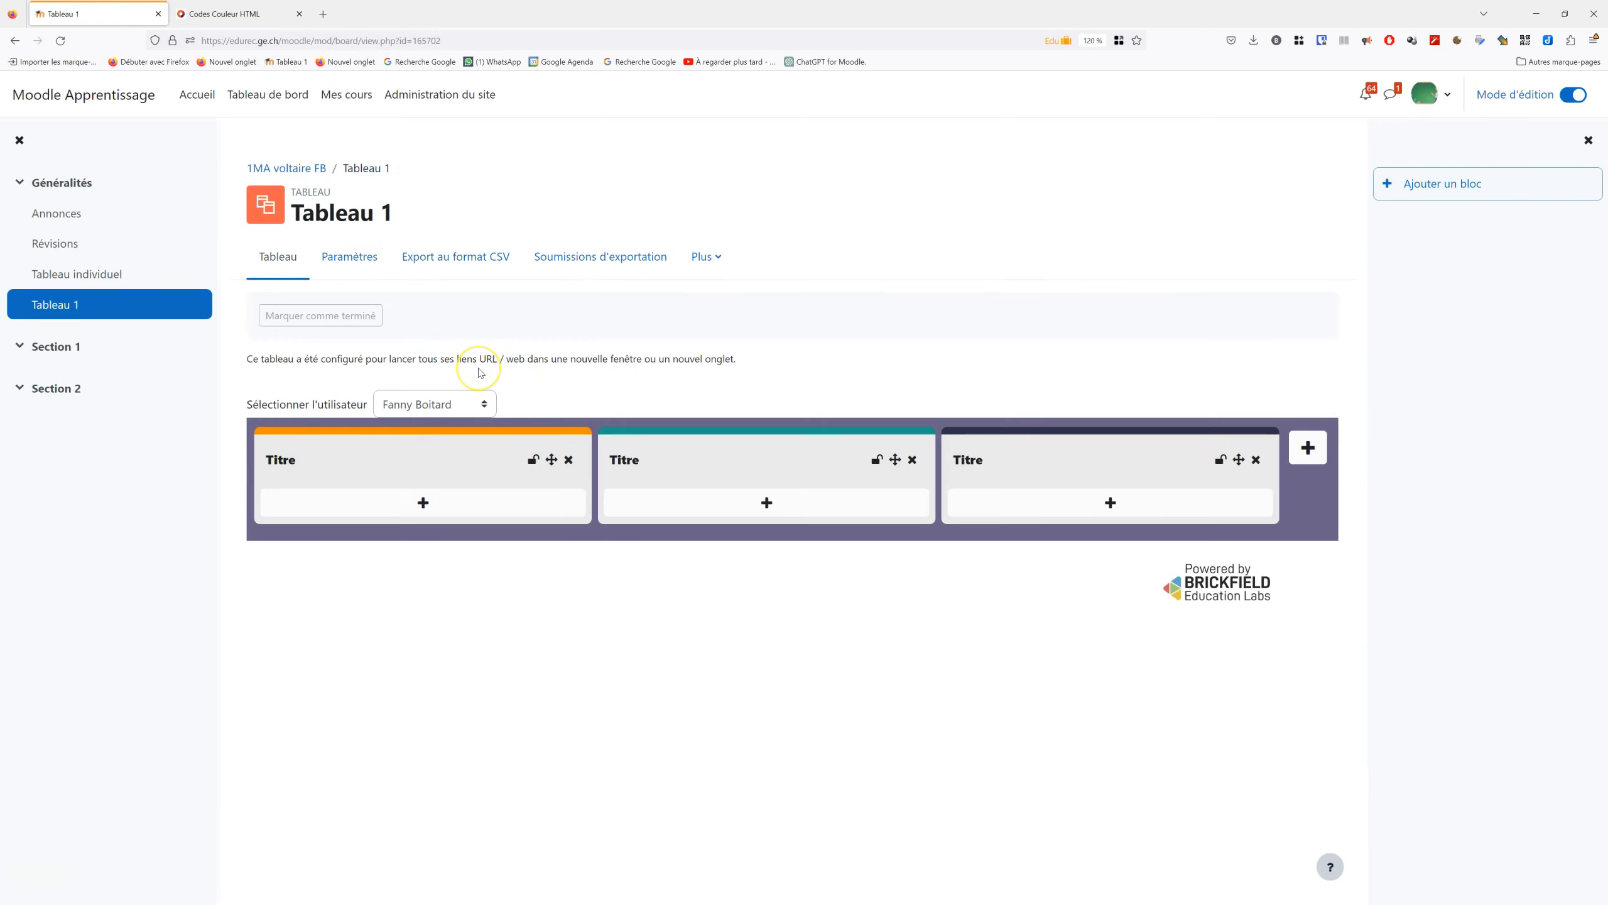
{"action": "left_click", "coordinate": [491, 405]}
{"action": "left_click", "coordinate": [479, 475]}
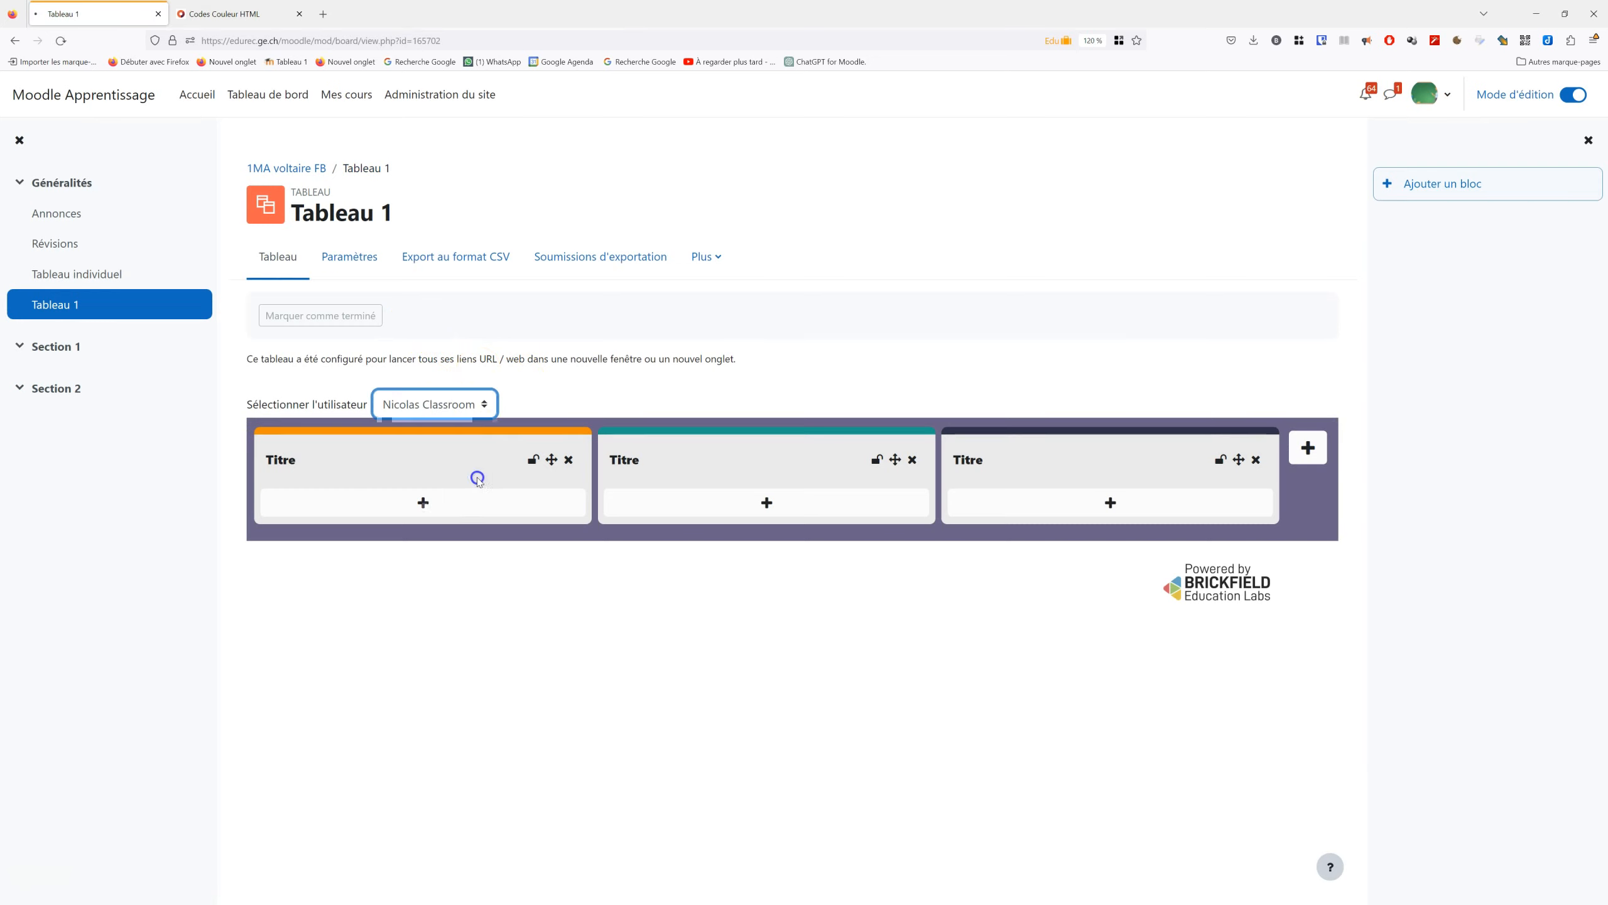
{"action": "left_click", "coordinate": [472, 404]}
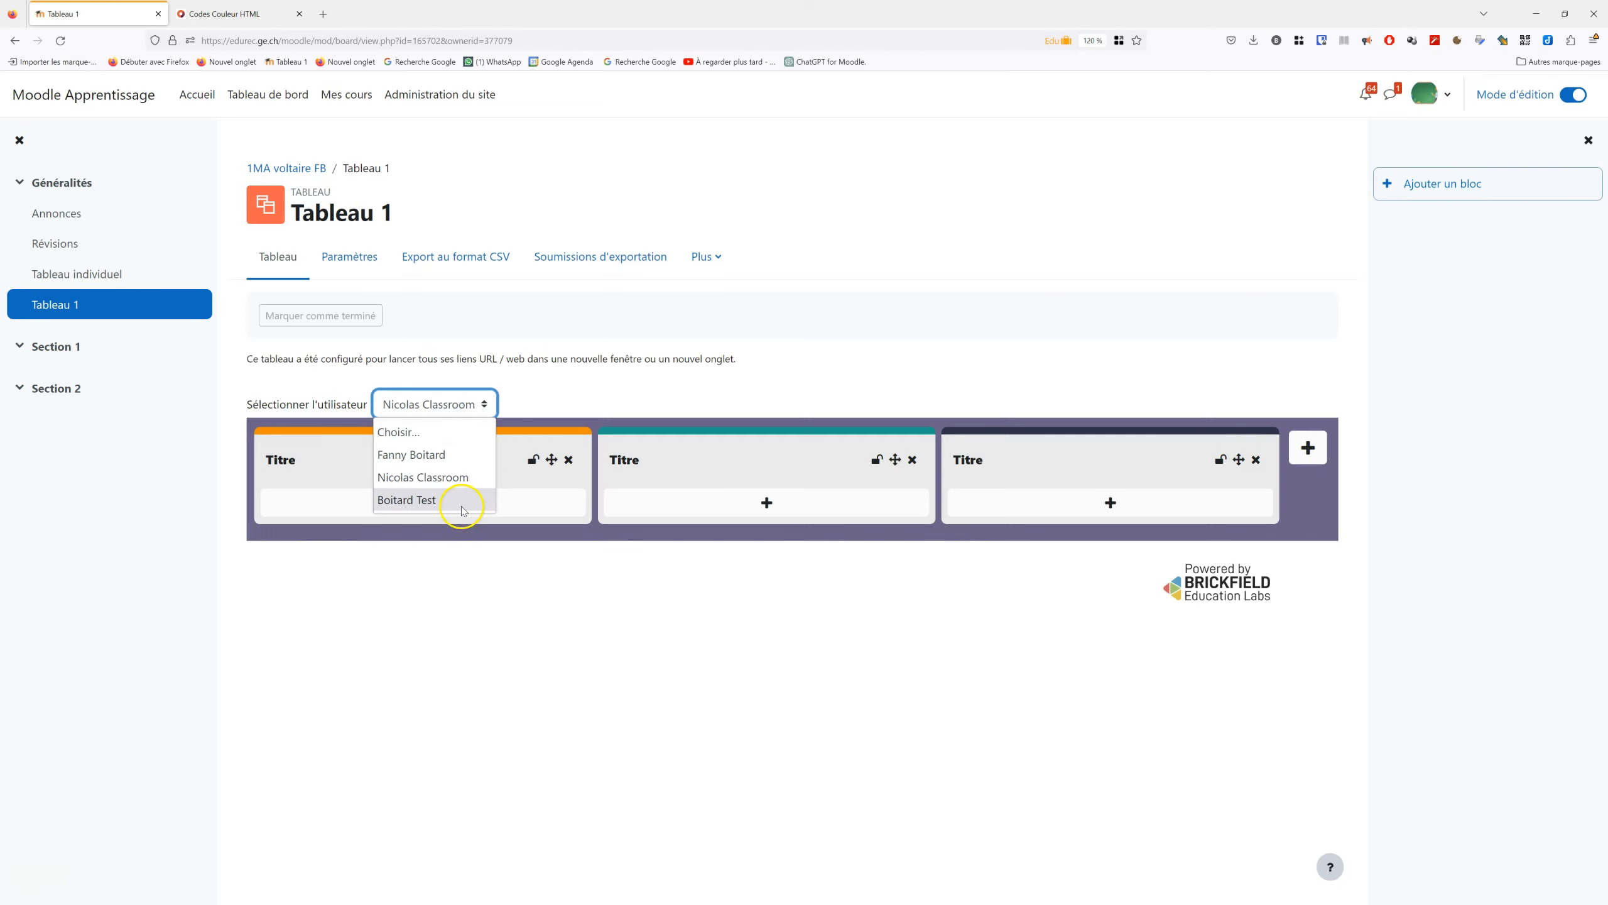
{"action": "left_click", "coordinate": [460, 499]}
{"action": "left_click", "coordinate": [485, 407]}
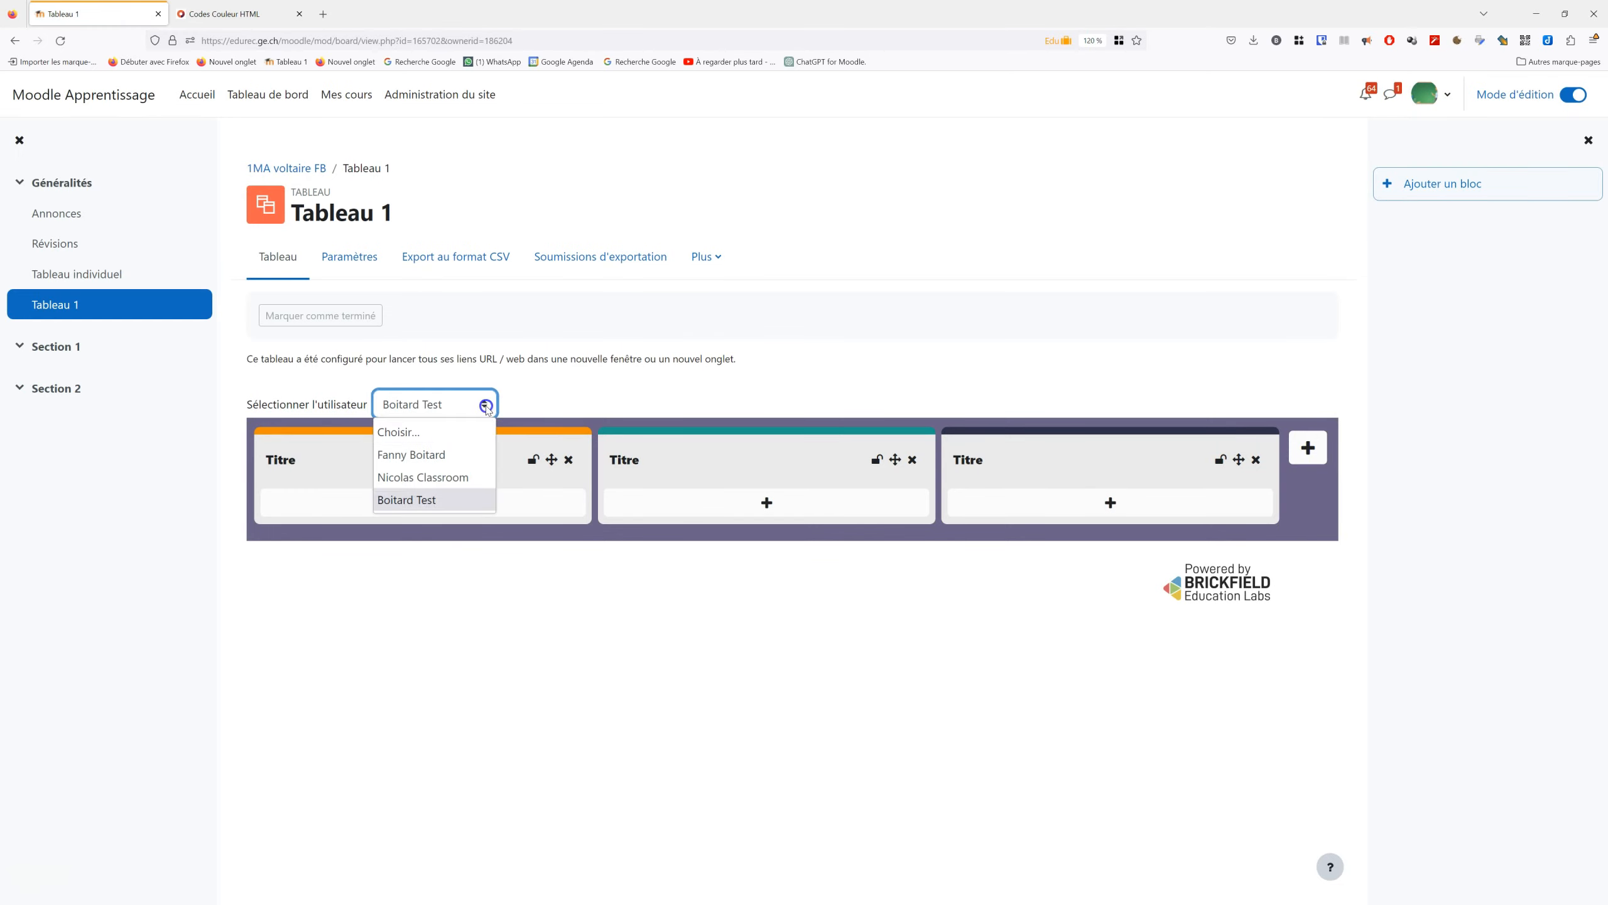
{"action": "left_click", "coordinate": [467, 455]}
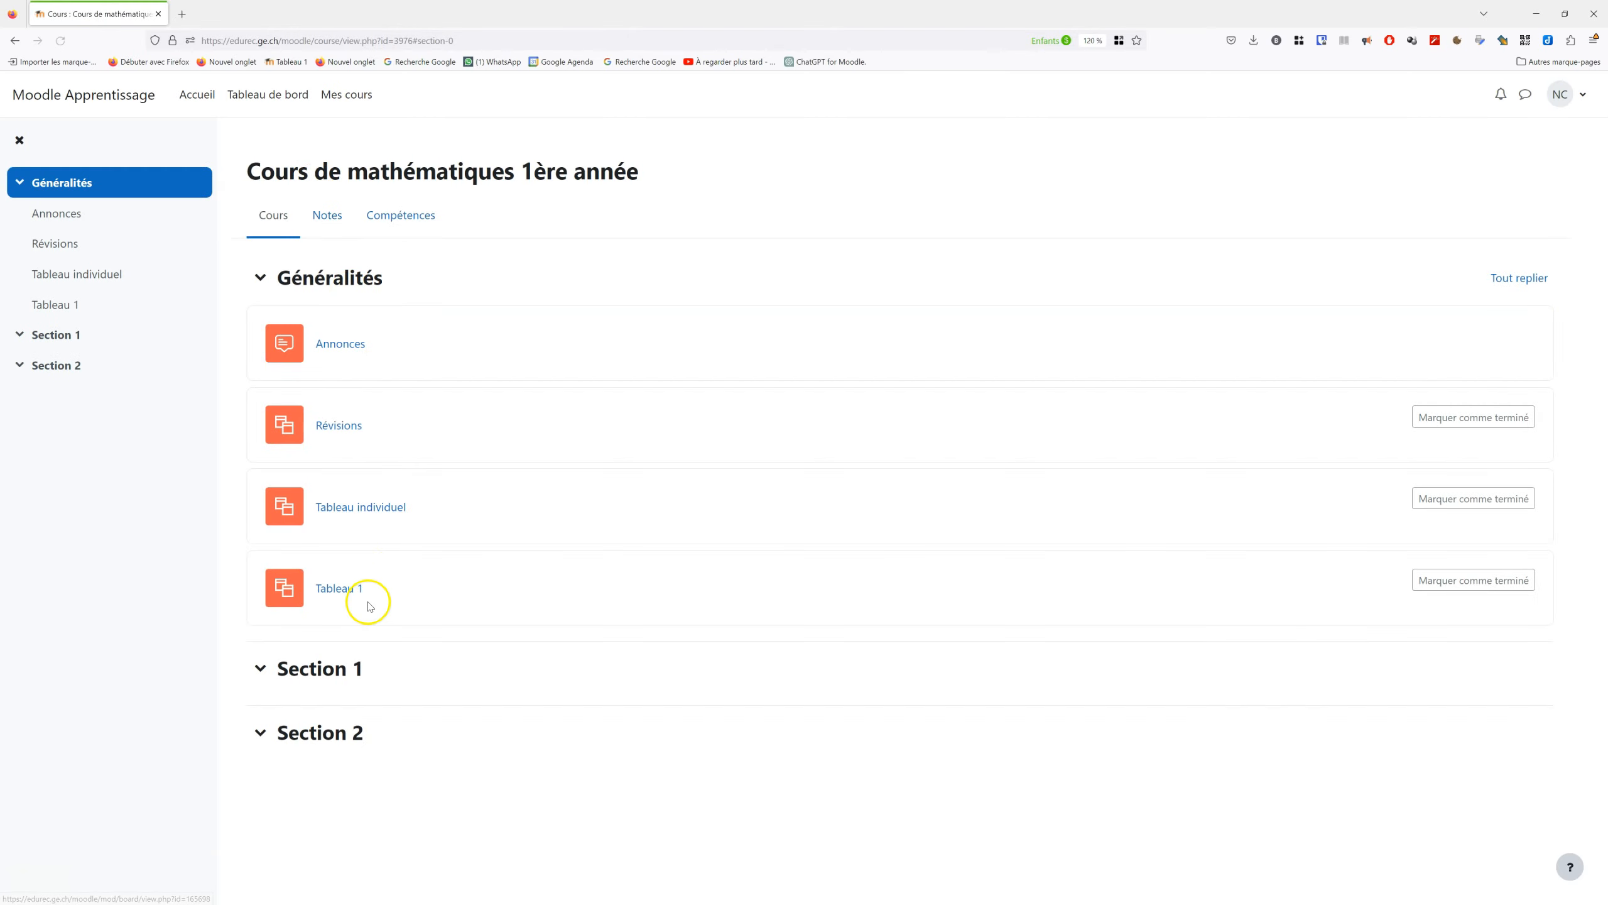
- In the student session, open Tableau 1 and check the new message form of the first column without posting anything
{"action": "left_click", "coordinate": [338, 588]}
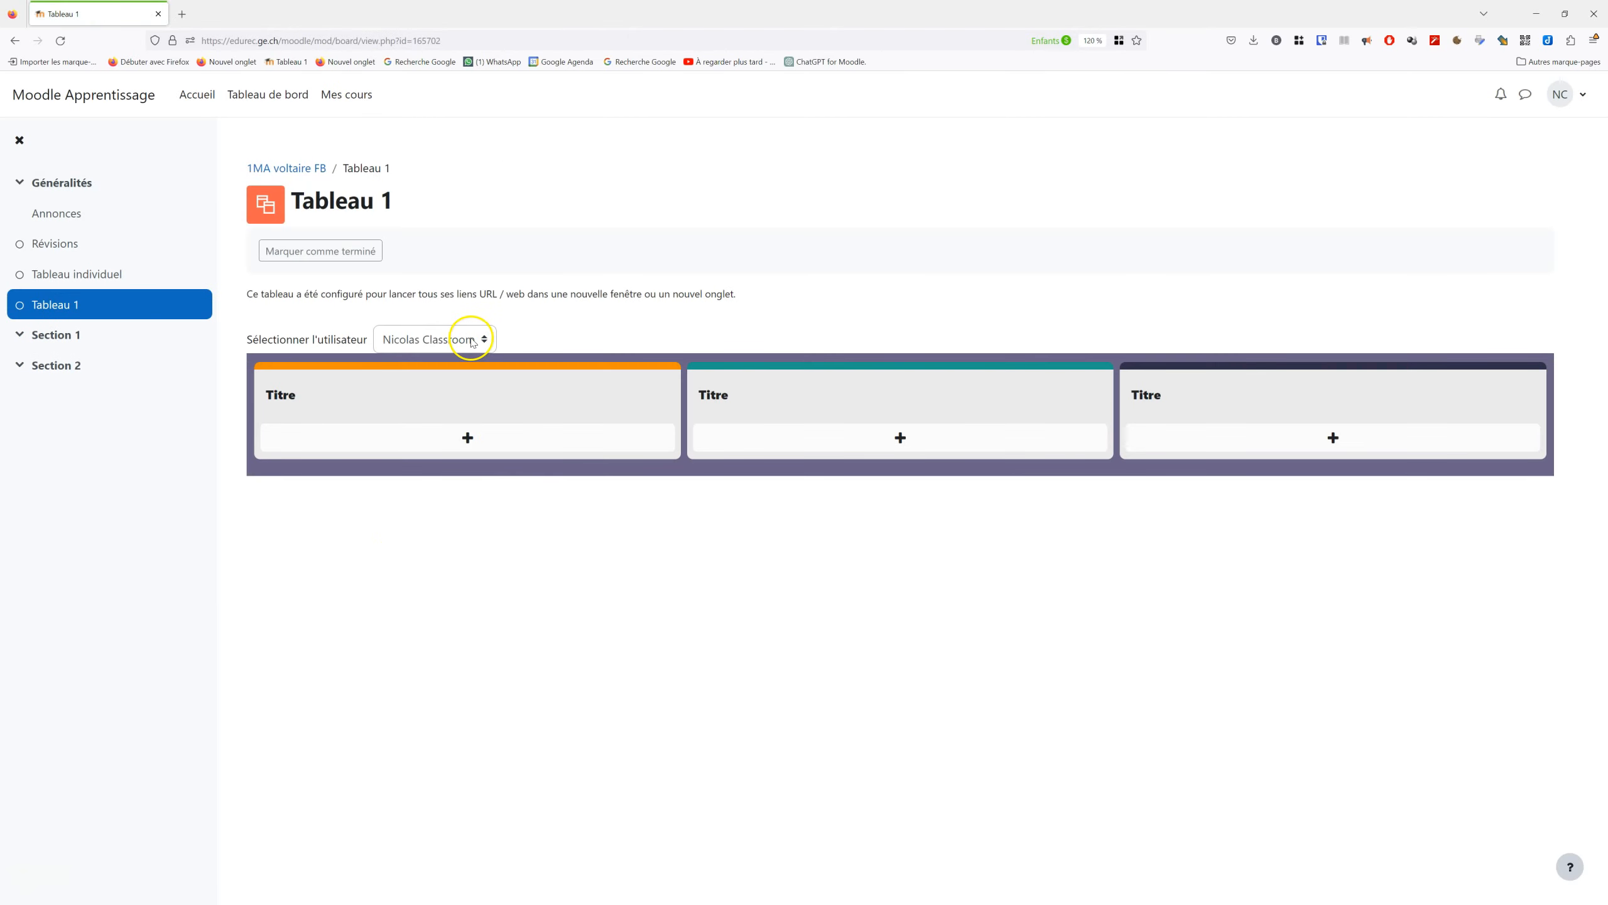
{"action": "left_click", "coordinate": [482, 444]}
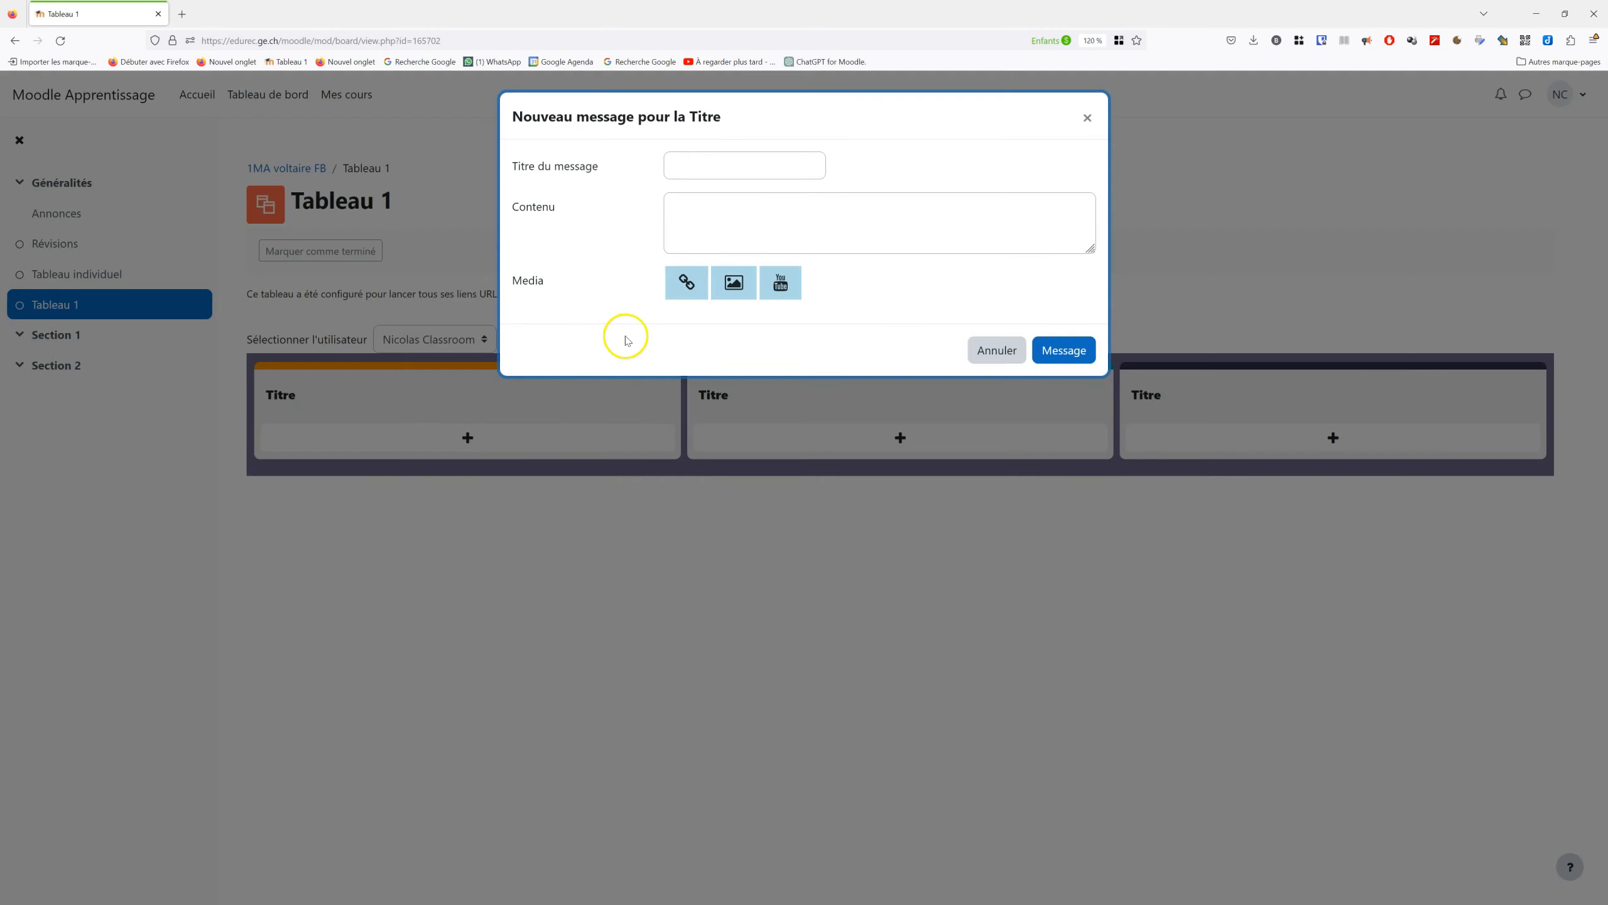
{"action": "left_click", "coordinate": [1085, 119]}
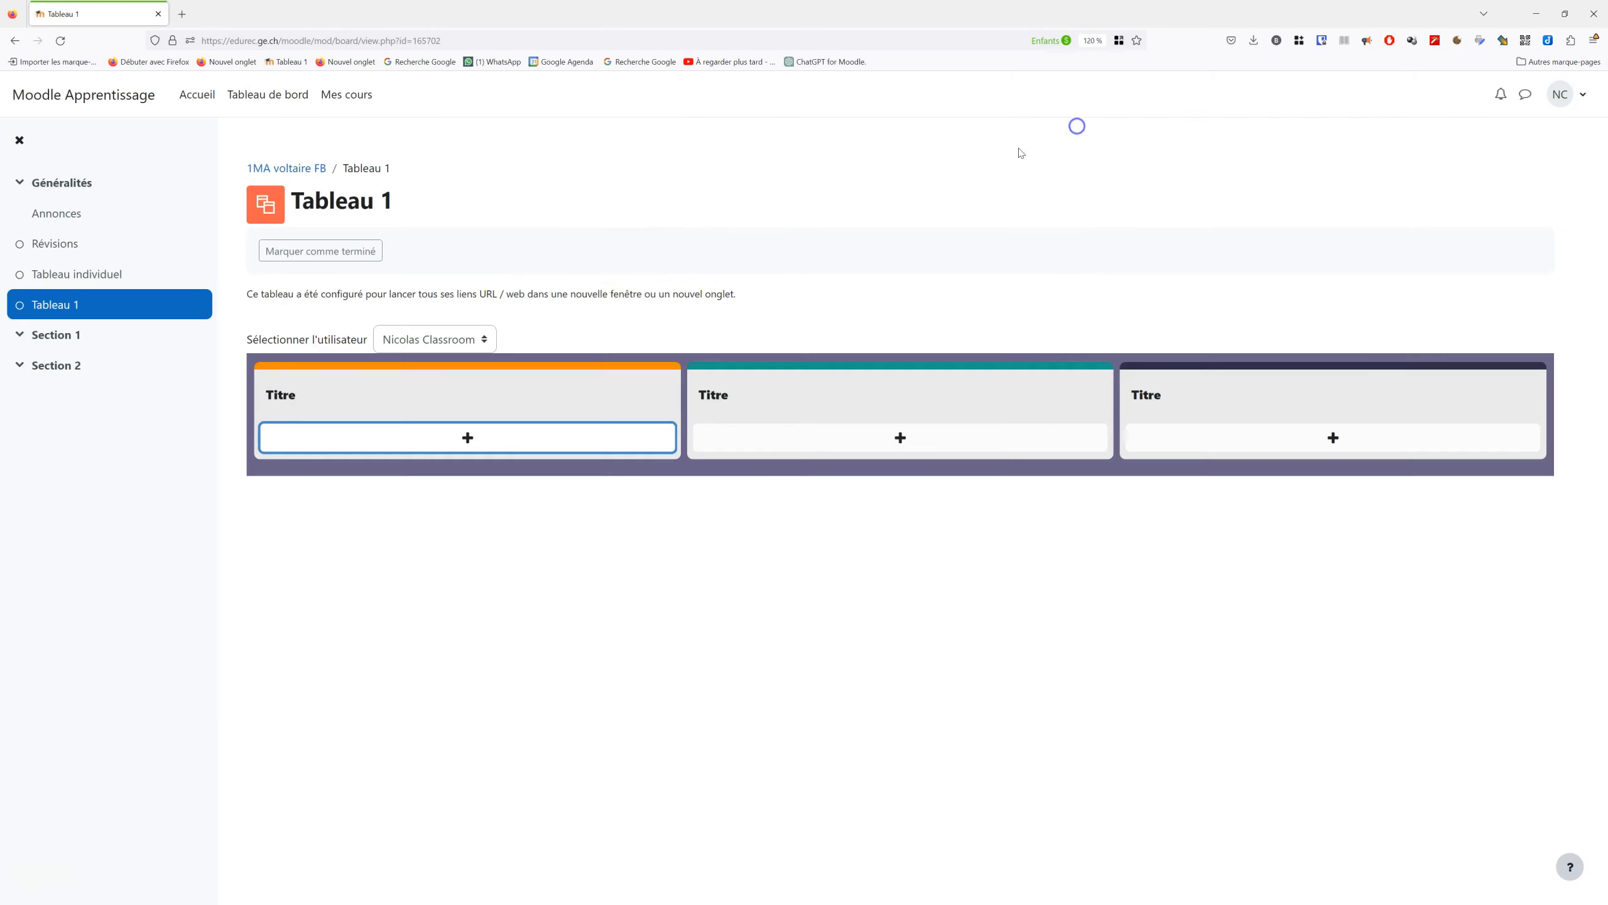
- From the student account, view the other users' boards in Tableau 1
{"action": "left_click", "coordinate": [456, 336]}
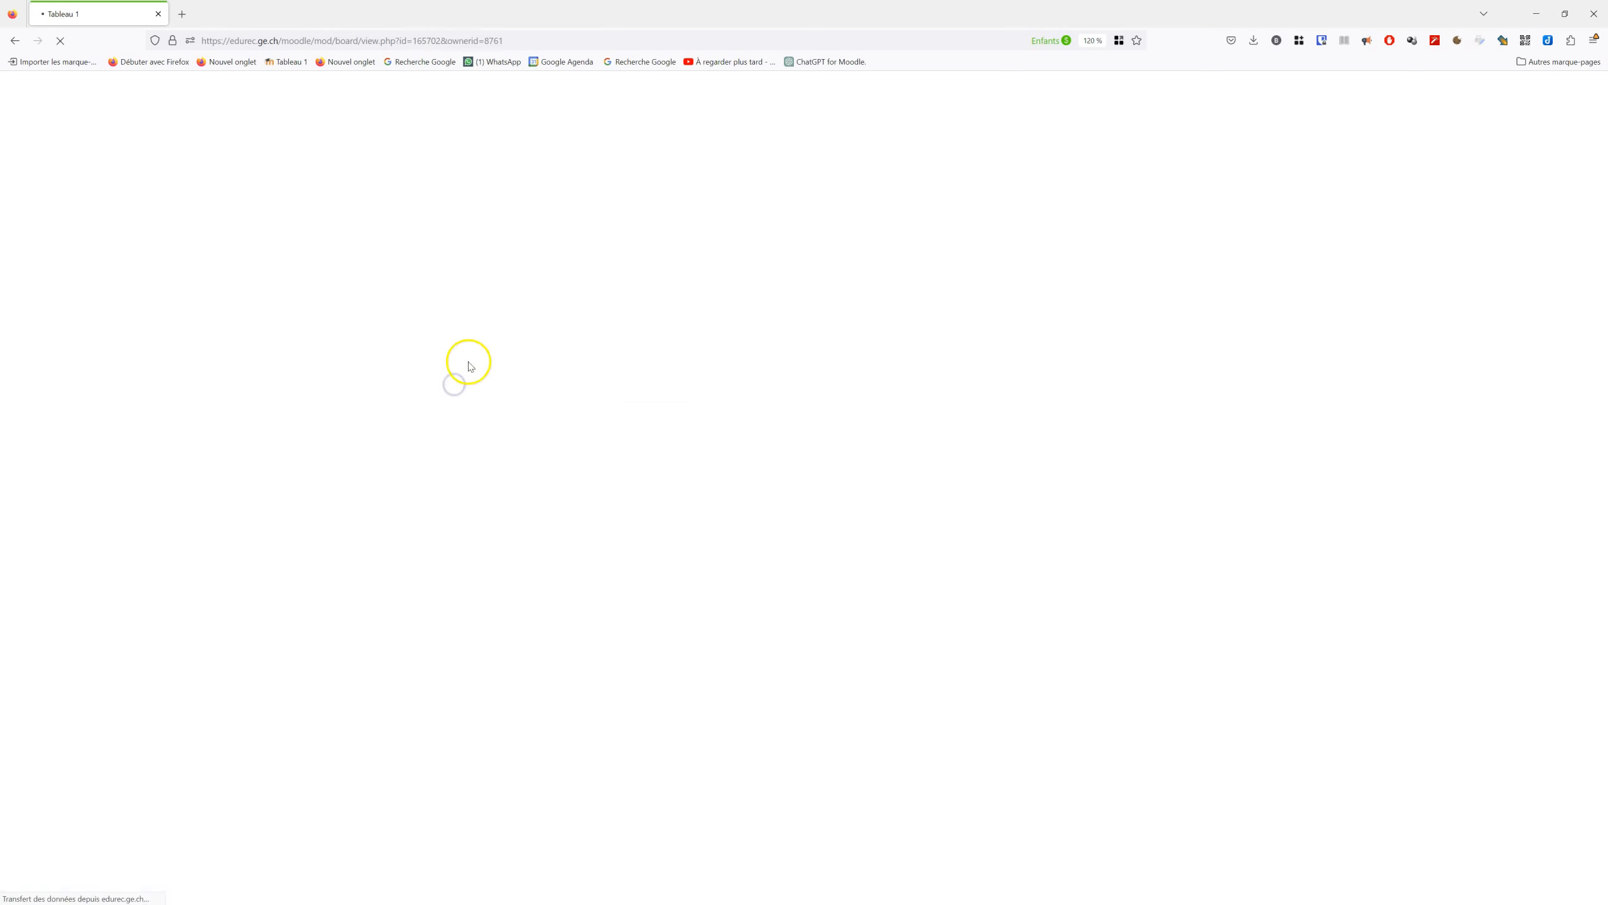
{"action": "left_click", "coordinate": [491, 341]}
{"action": "left_click", "coordinate": [456, 435]}
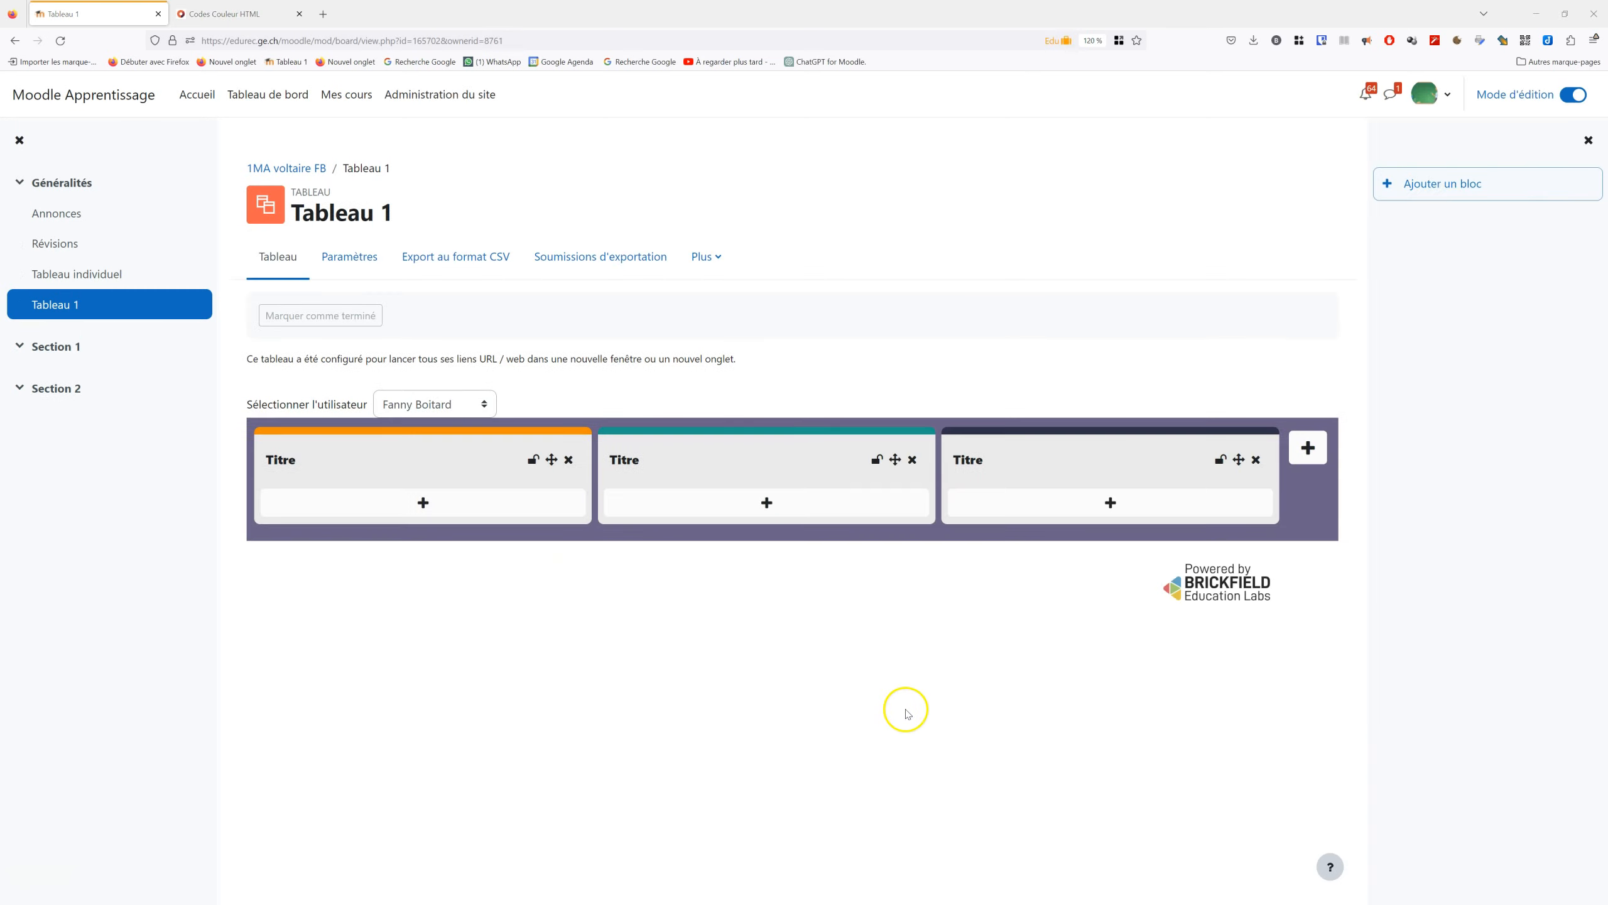
- In the teacher's settings for Tableau 1, read the help on the group mode and examine its available options
{"action": "left_click", "coordinate": [380, 259]}
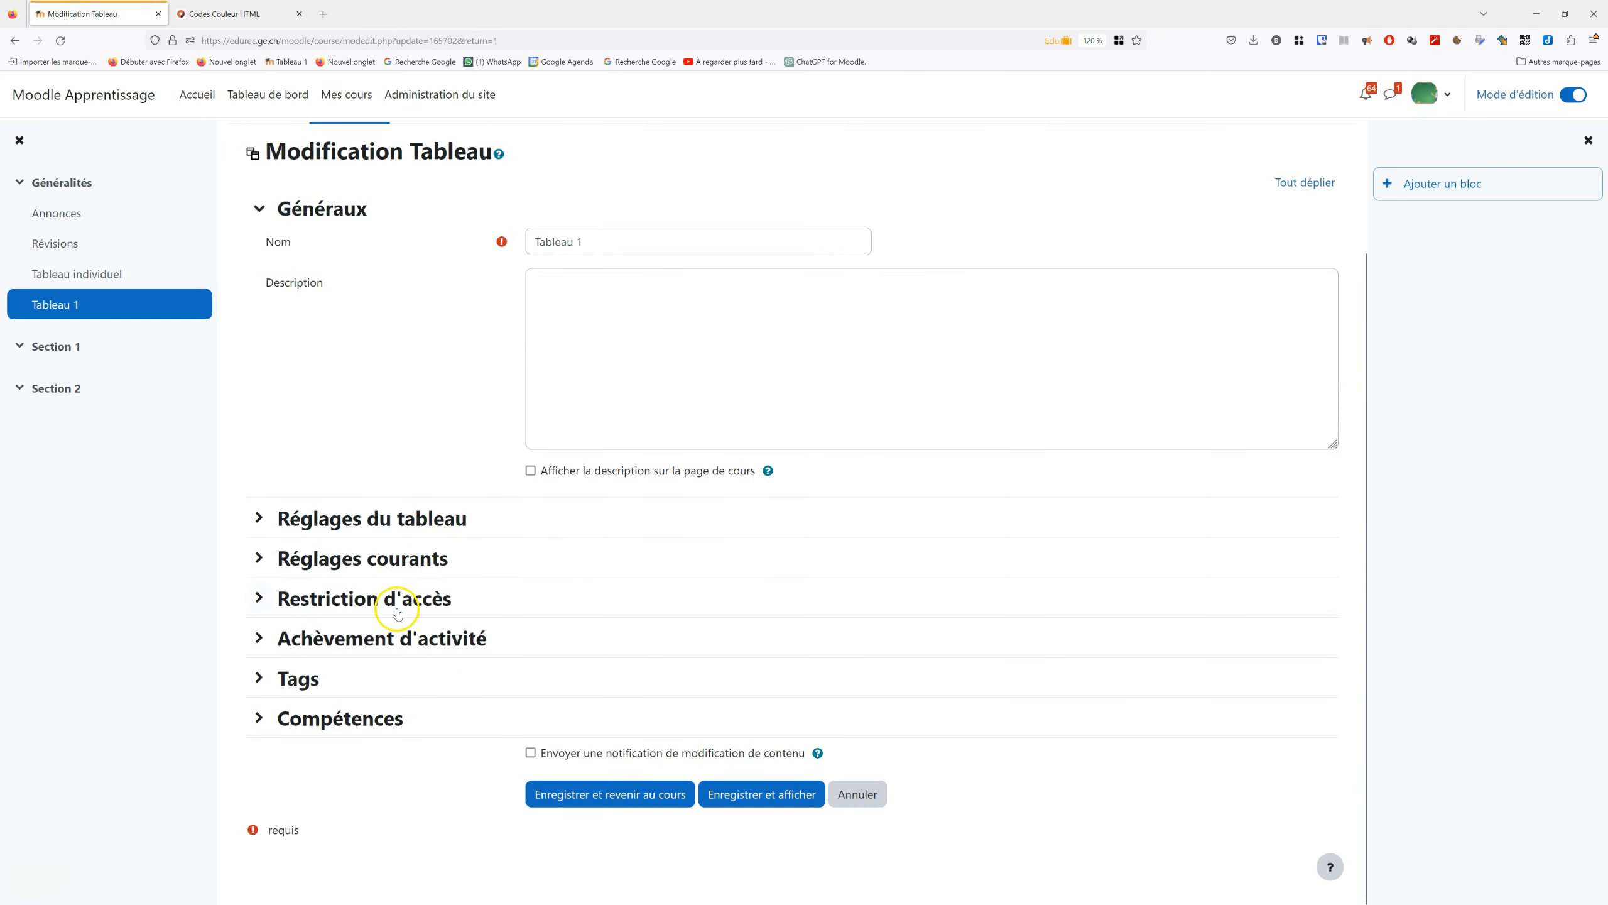
{"action": "left_click", "coordinate": [382, 560]}
{"action": "scroll", "coordinate": [791, 684], "scroll_direction": "down", "scroll_amount": 2}
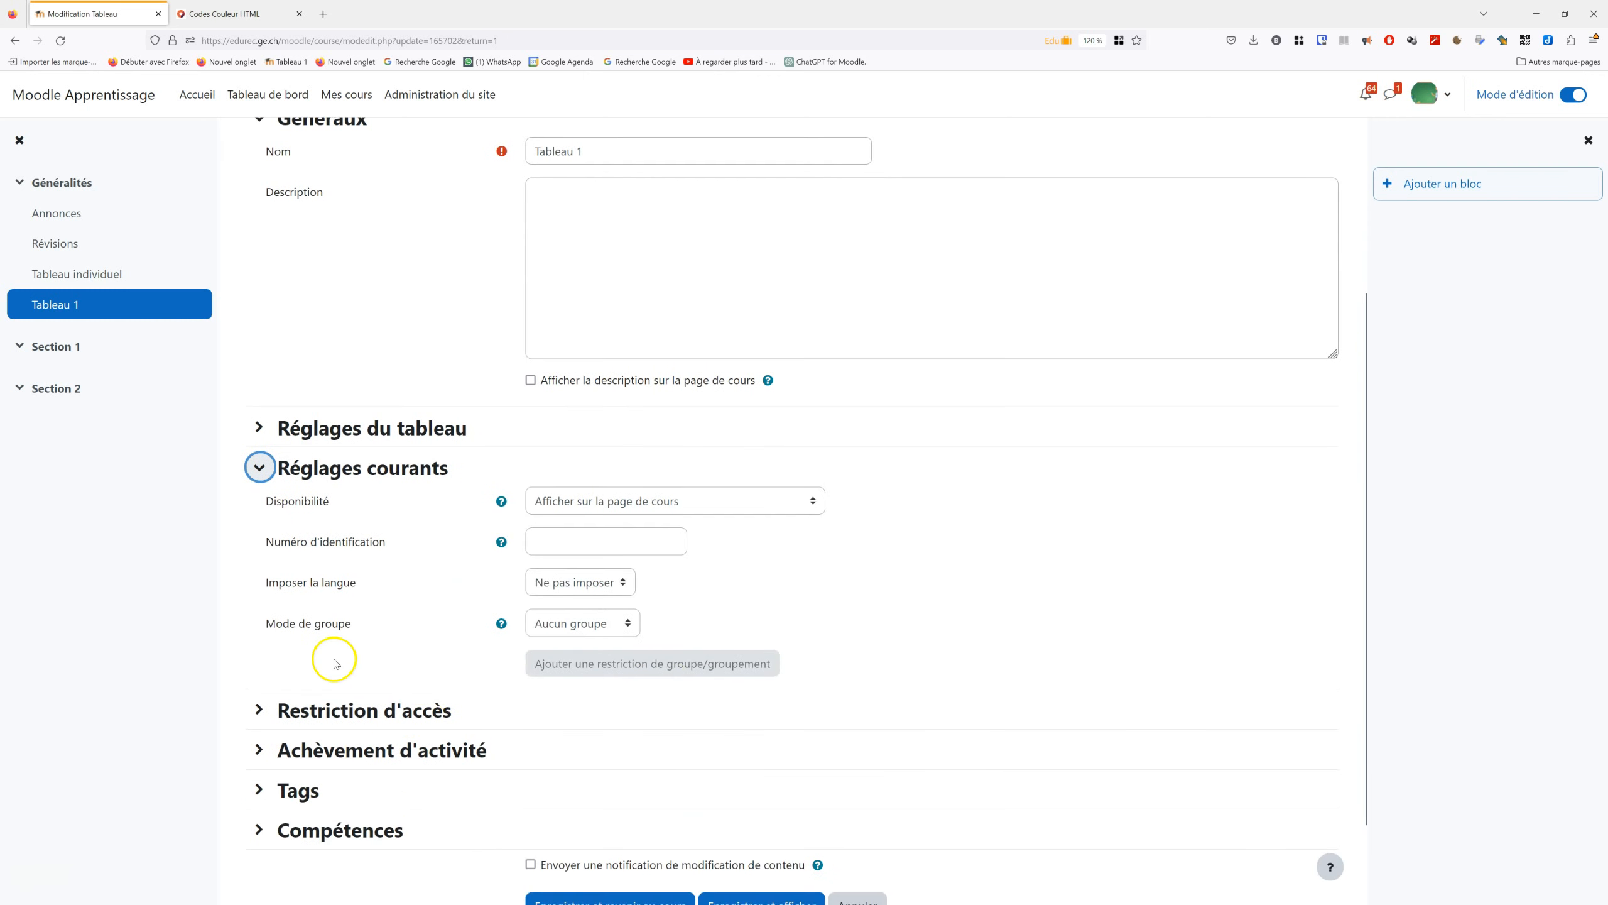
{"action": "left_click", "coordinate": [501, 625]}
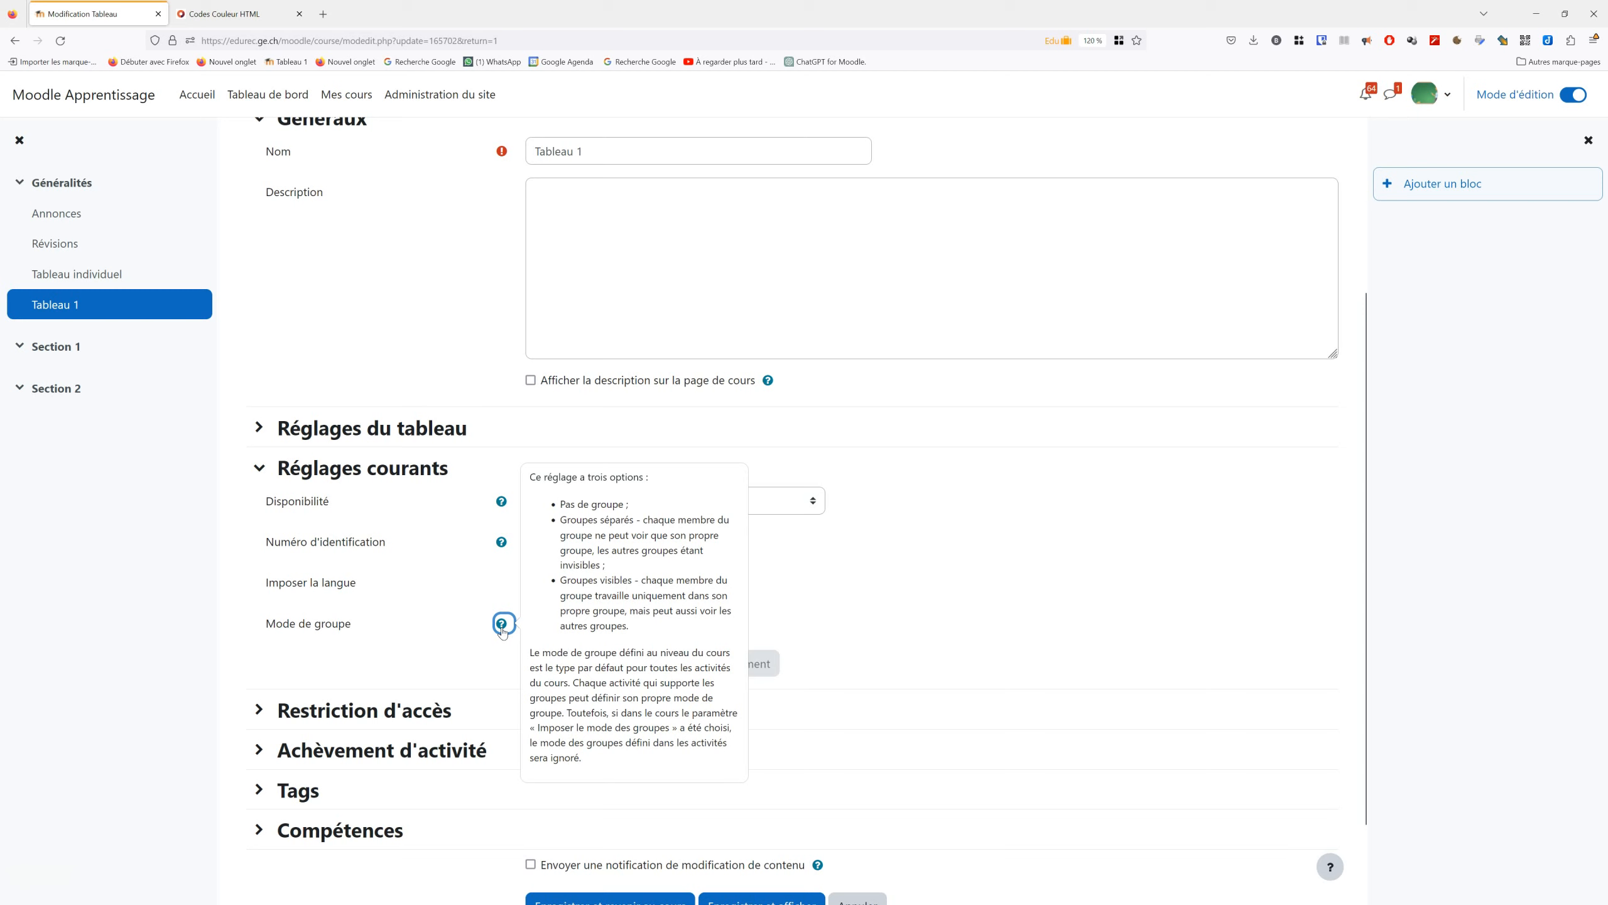
{"action": "left_click", "coordinate": [491, 652]}
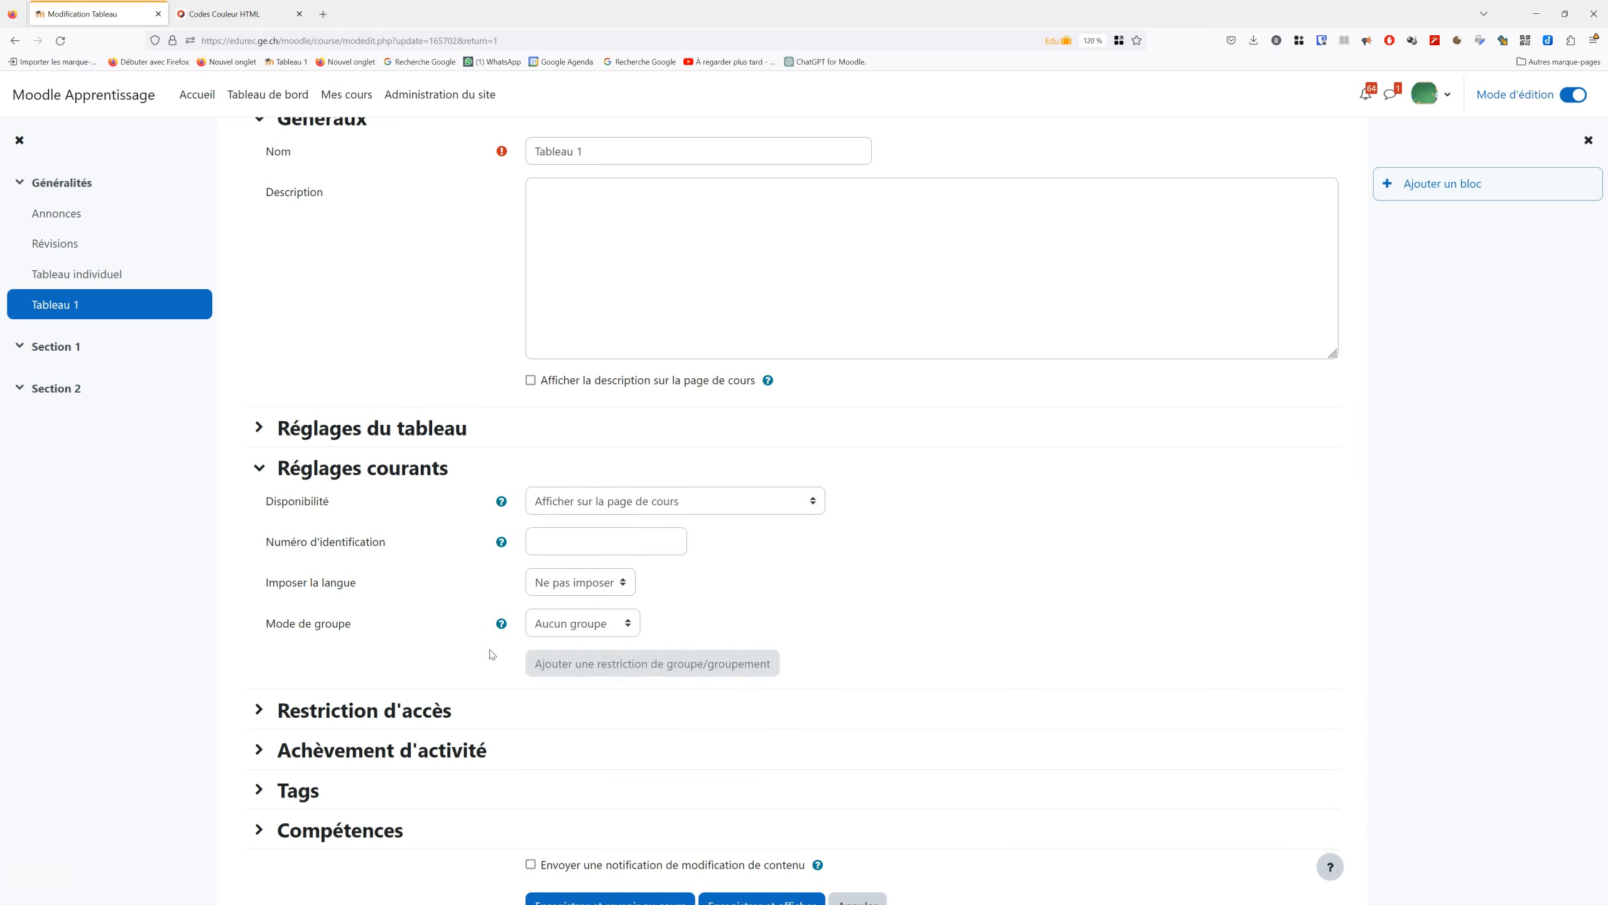
{"action": "left_click", "coordinate": [614, 624]}
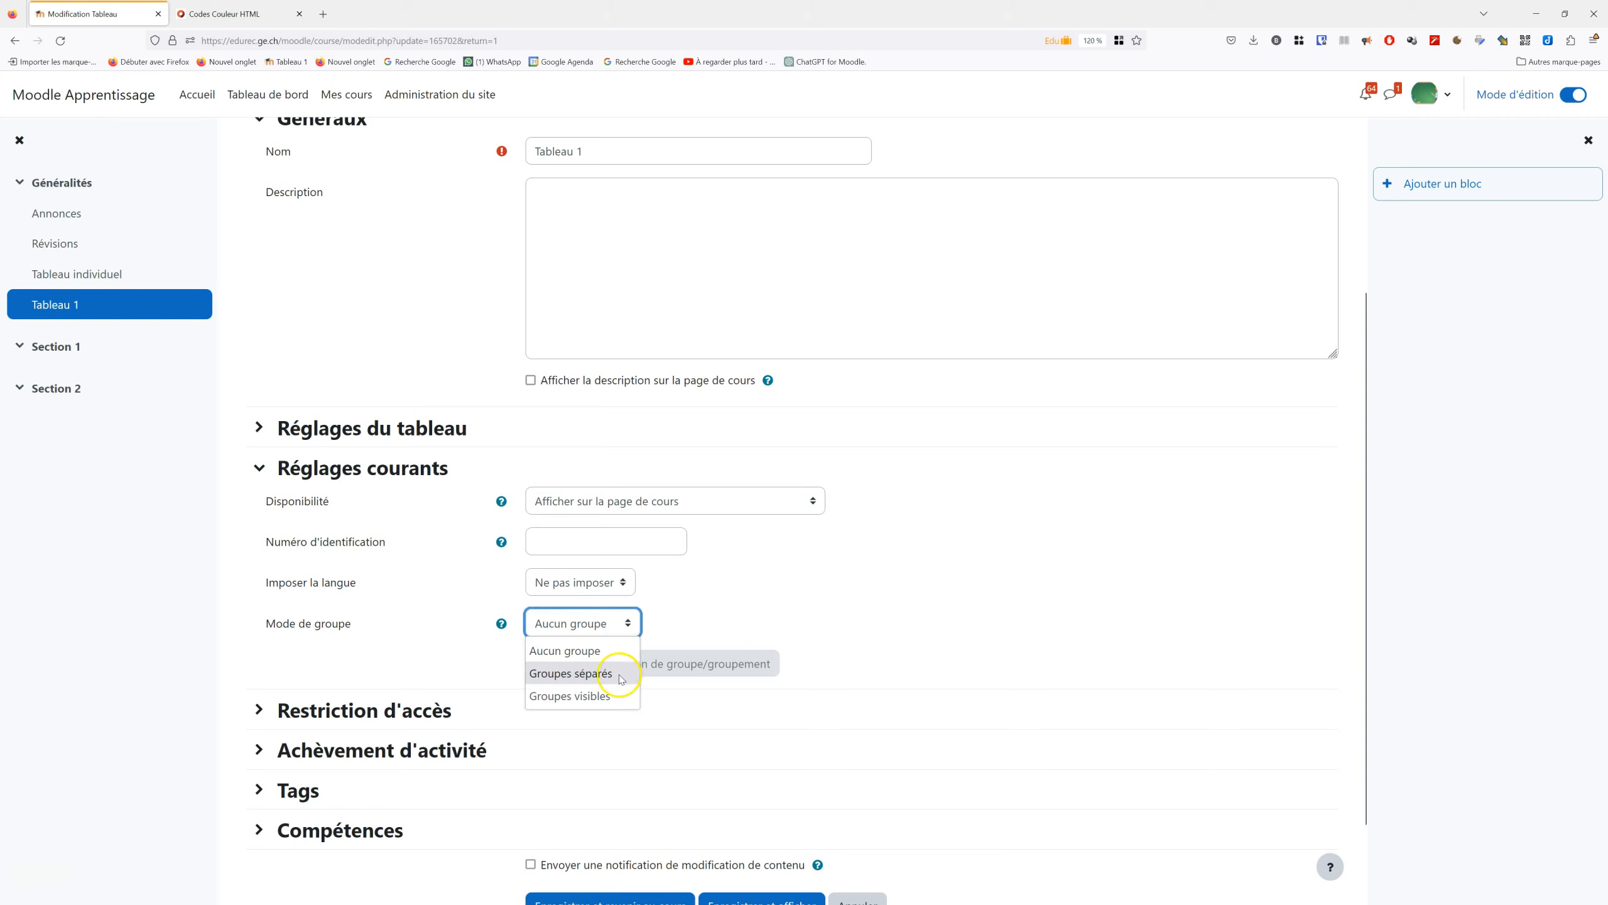
{"action": "left_click", "coordinate": [681, 617]}
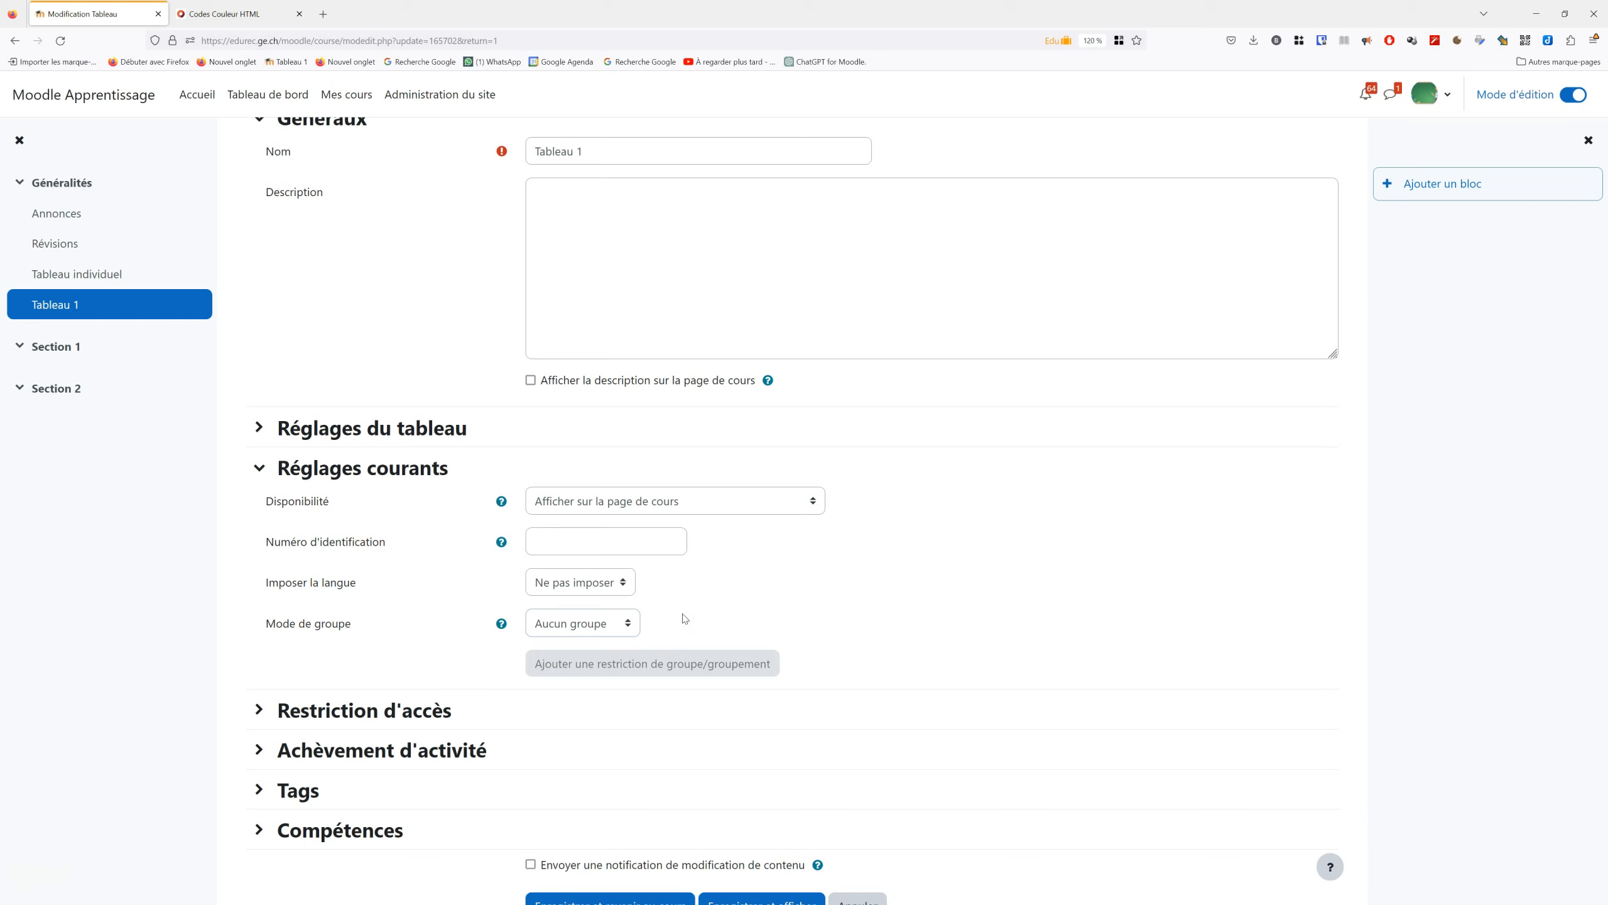
- Set the single-user mode of Tableau 1 to "Désactivé" in its board settings
{"action": "scroll", "coordinate": [684, 619], "scroll_direction": "up", "scroll_amount": 3}
{"action": "scroll", "coordinate": [657, 581], "scroll_direction": "down", "scroll_amount": 3}
{"action": "scroll", "coordinate": [656, 581], "scroll_direction": "up", "scroll_amount": 2}
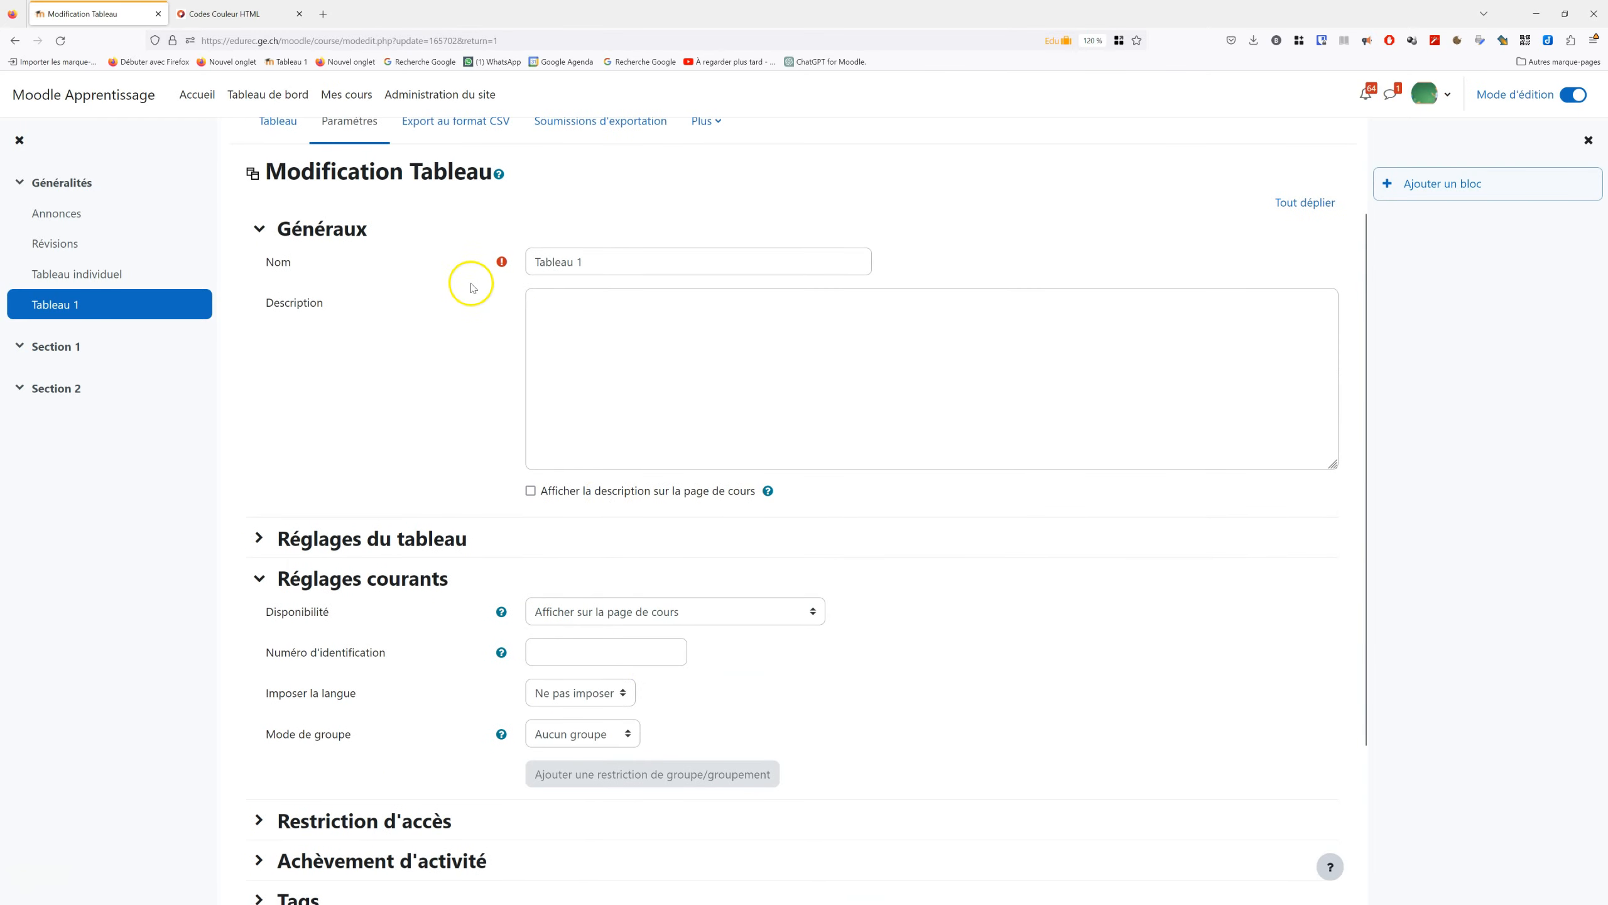
{"action": "left_click", "coordinate": [448, 538]}
{"action": "scroll", "coordinate": [589, 543], "scroll_direction": "down", "scroll_amount": 4}
{"action": "scroll", "coordinate": [590, 542], "scroll_direction": "down", "scroll_amount": 4}
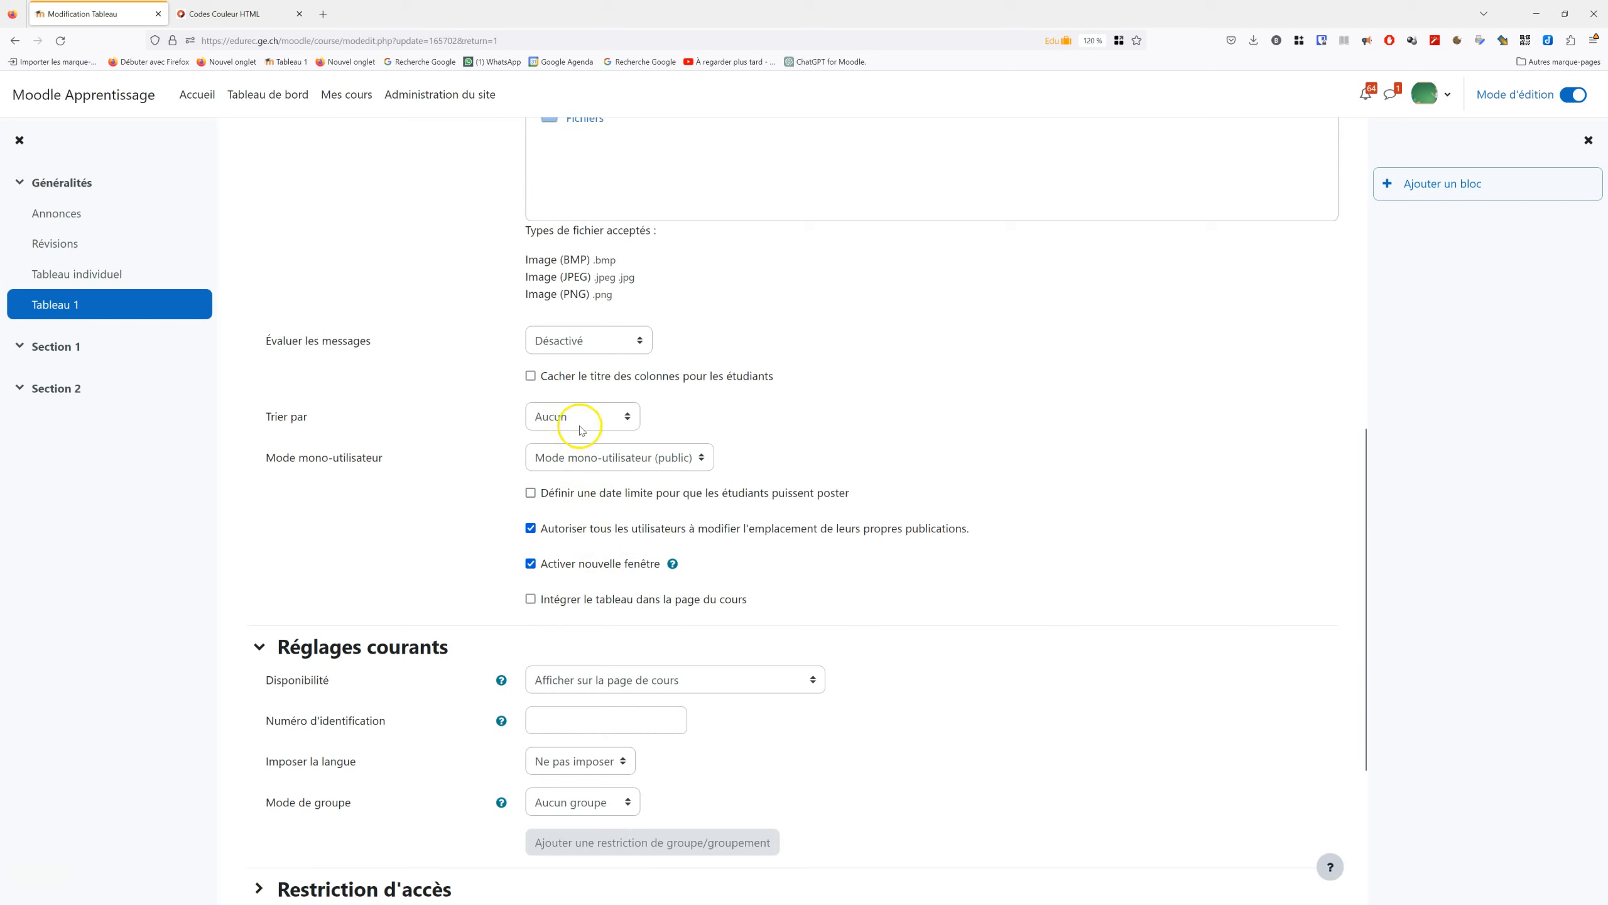
{"action": "left_click", "coordinate": [625, 468]}
{"action": "left_click", "coordinate": [578, 485]}
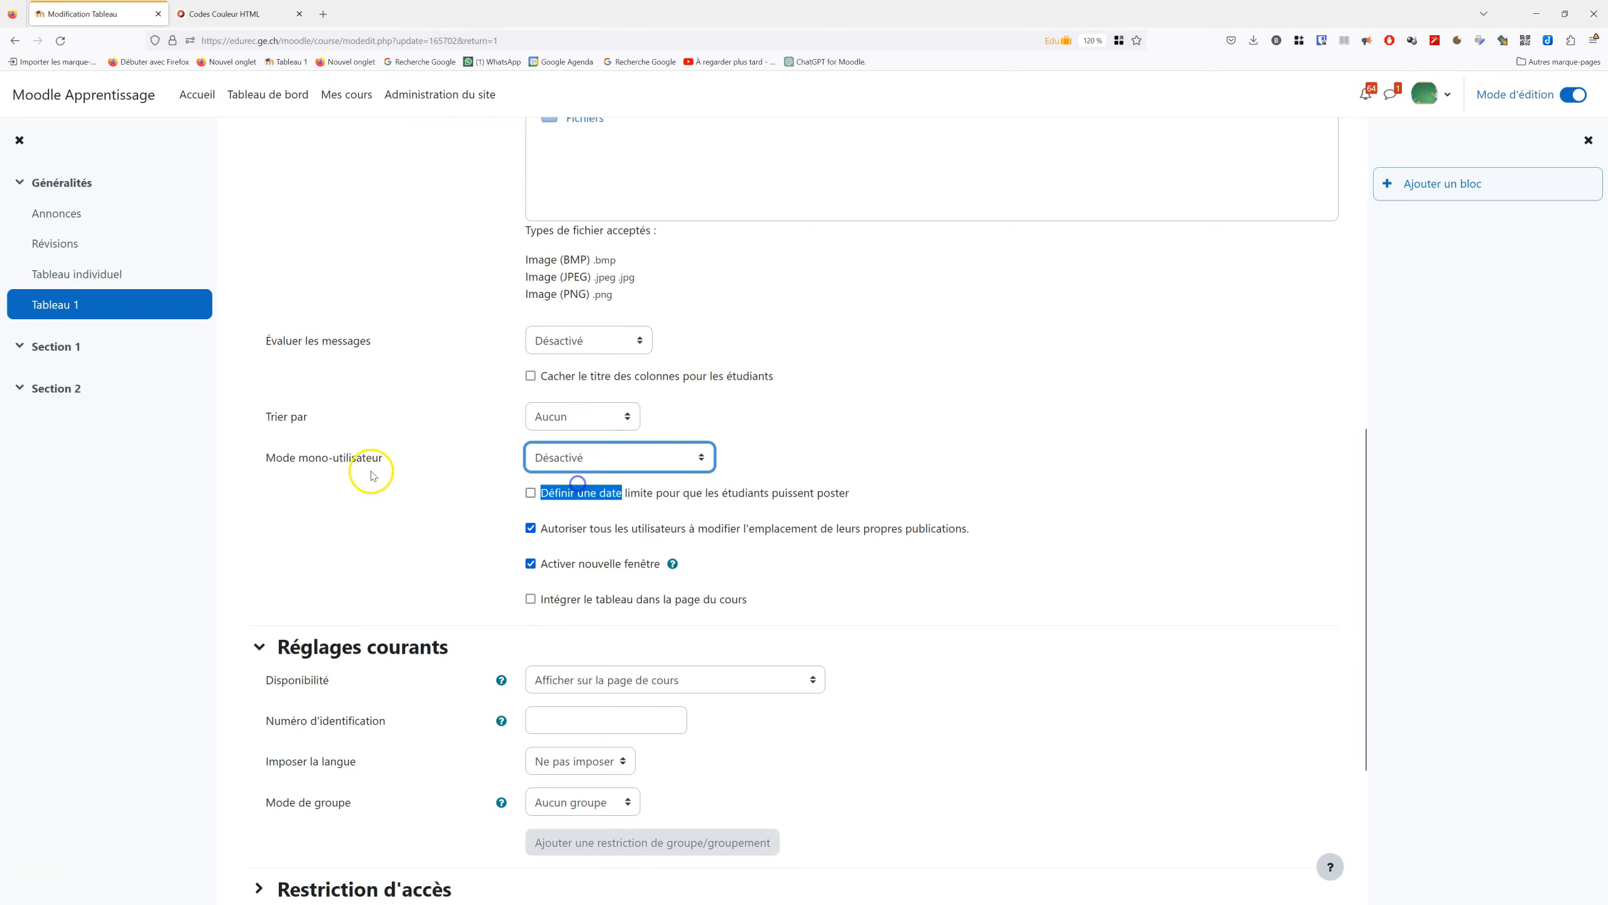
{"action": "left_click", "coordinate": [823, 453]}
- Set the group mode of Tableau 1 to "Groupes séparés" in the common settings
{"action": "scroll", "coordinate": [868, 460], "scroll_direction": "down", "scroll_amount": 3}
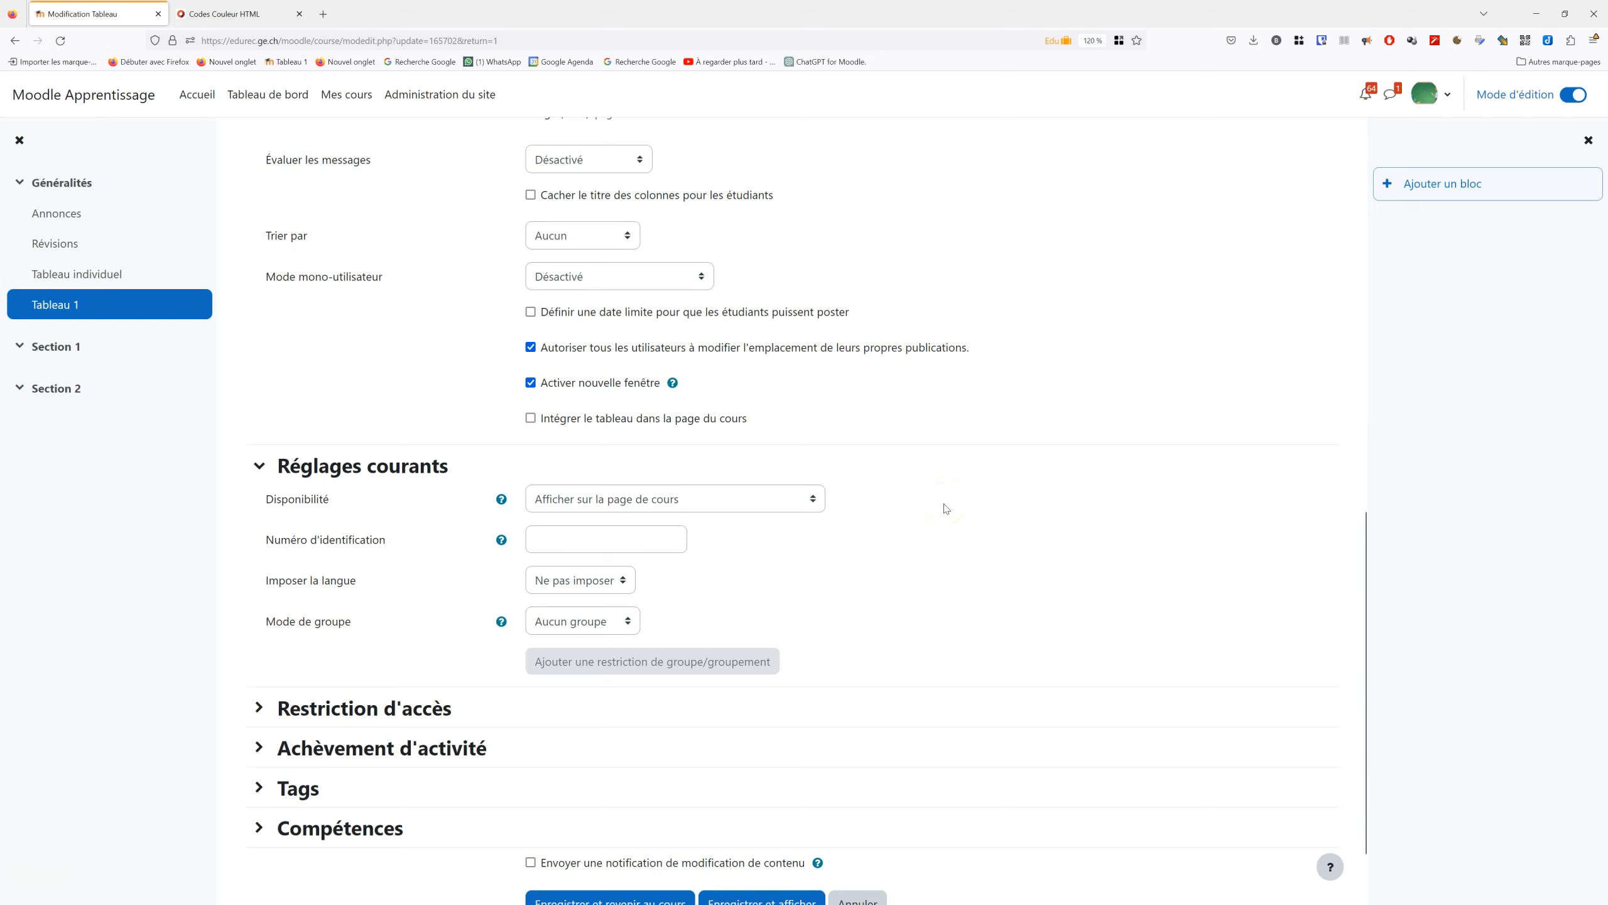
{"action": "left_click", "coordinate": [627, 620]}
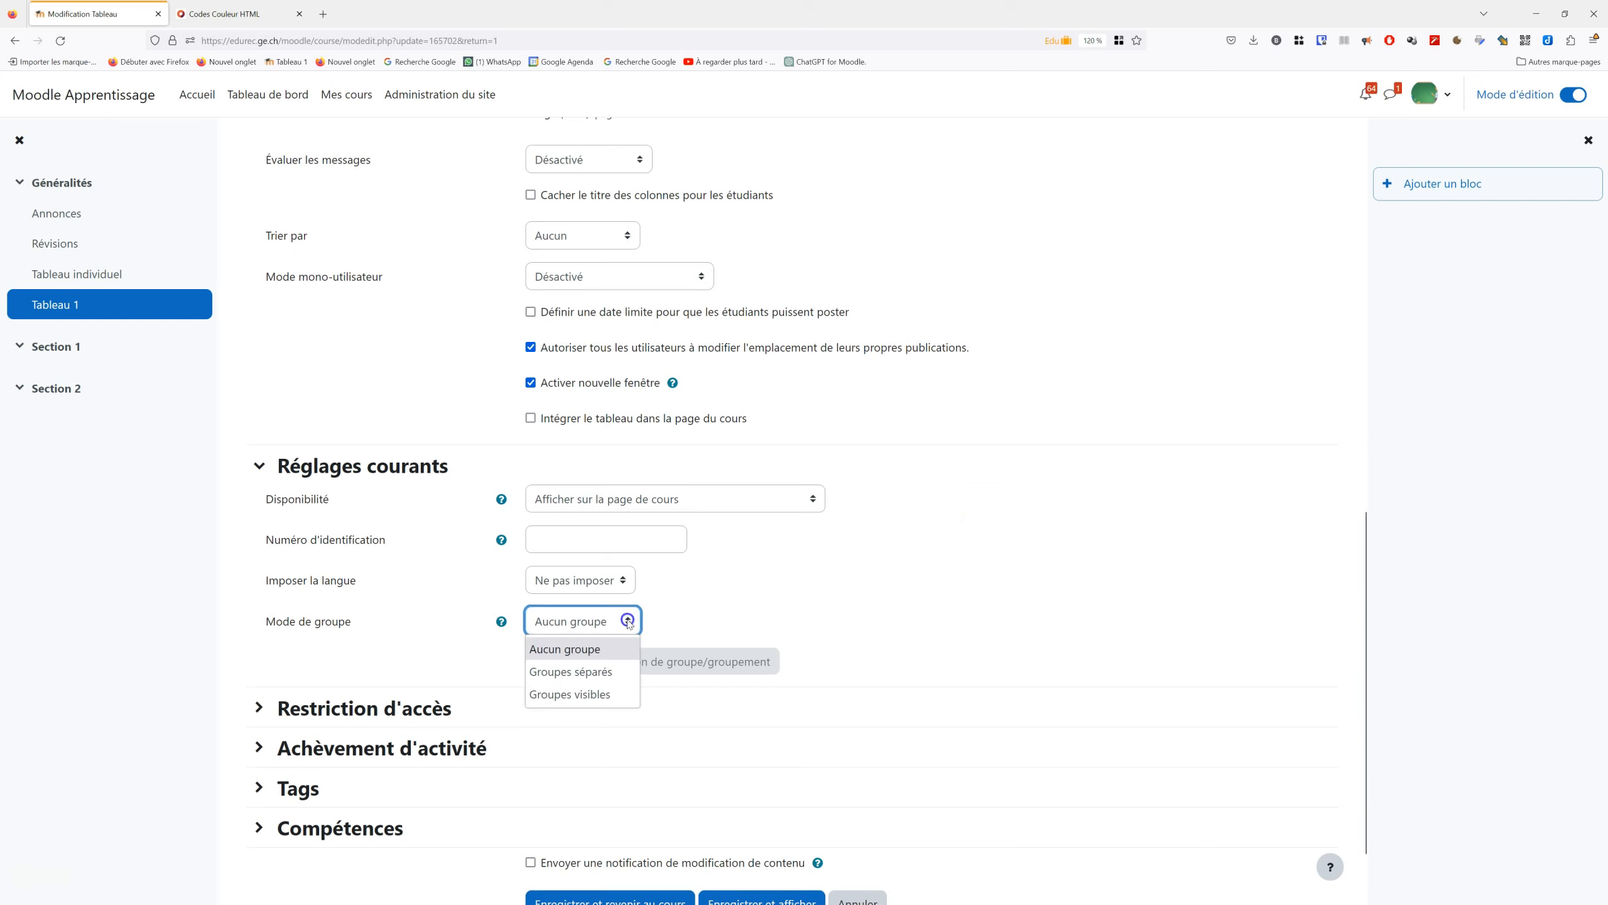
{"action": "left_click", "coordinate": [607, 671]}
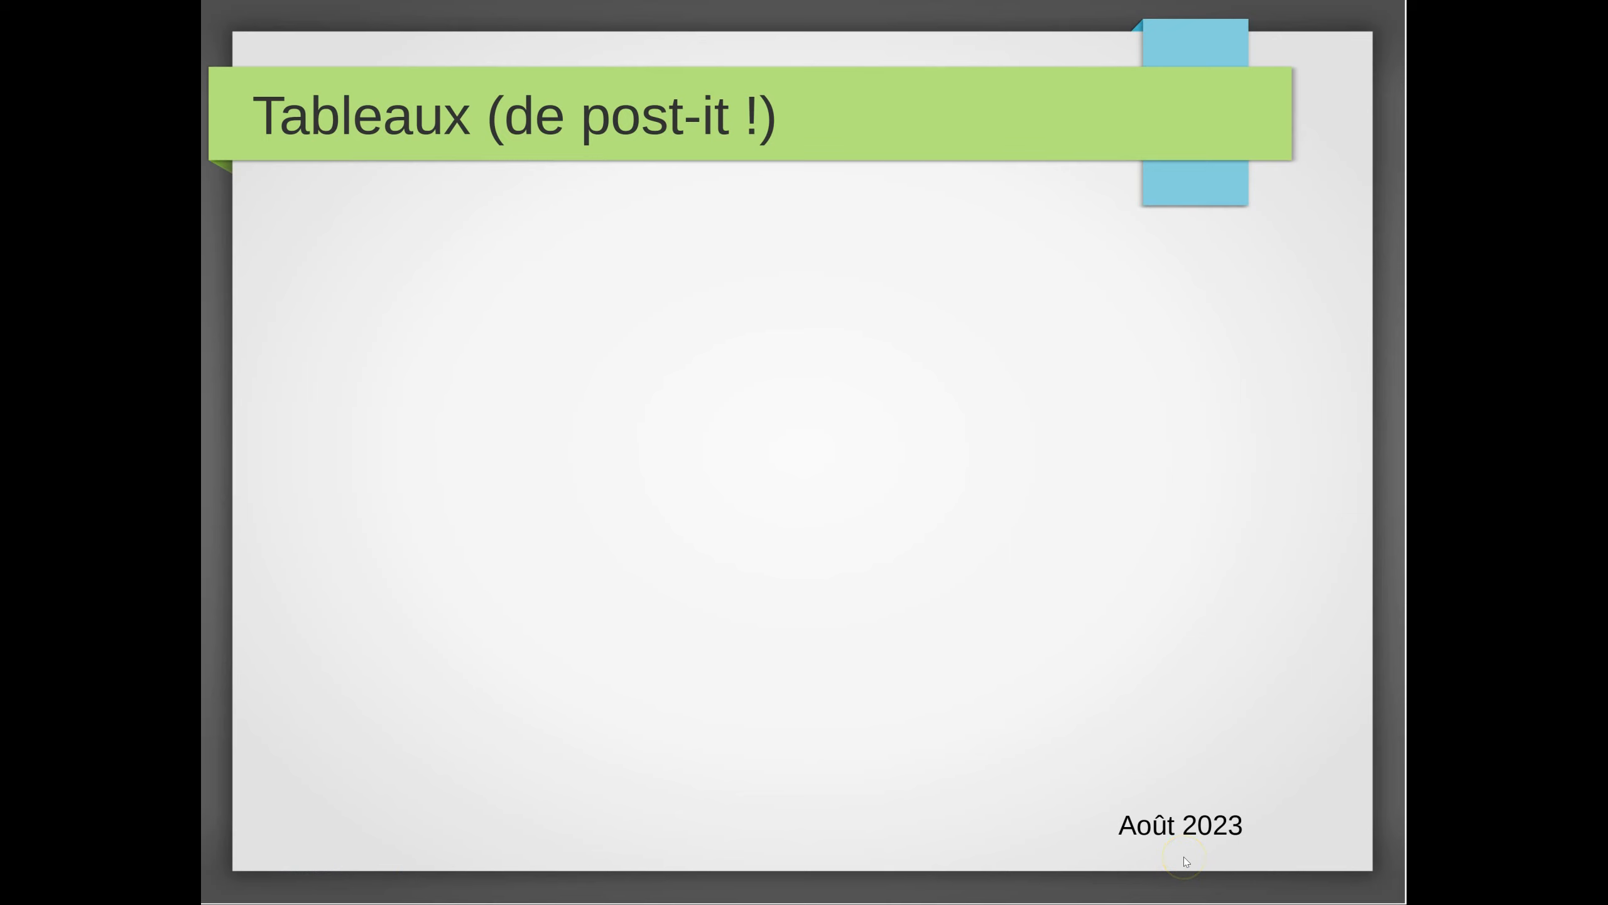
{"action": "left_click", "coordinate": [1297, 817]}
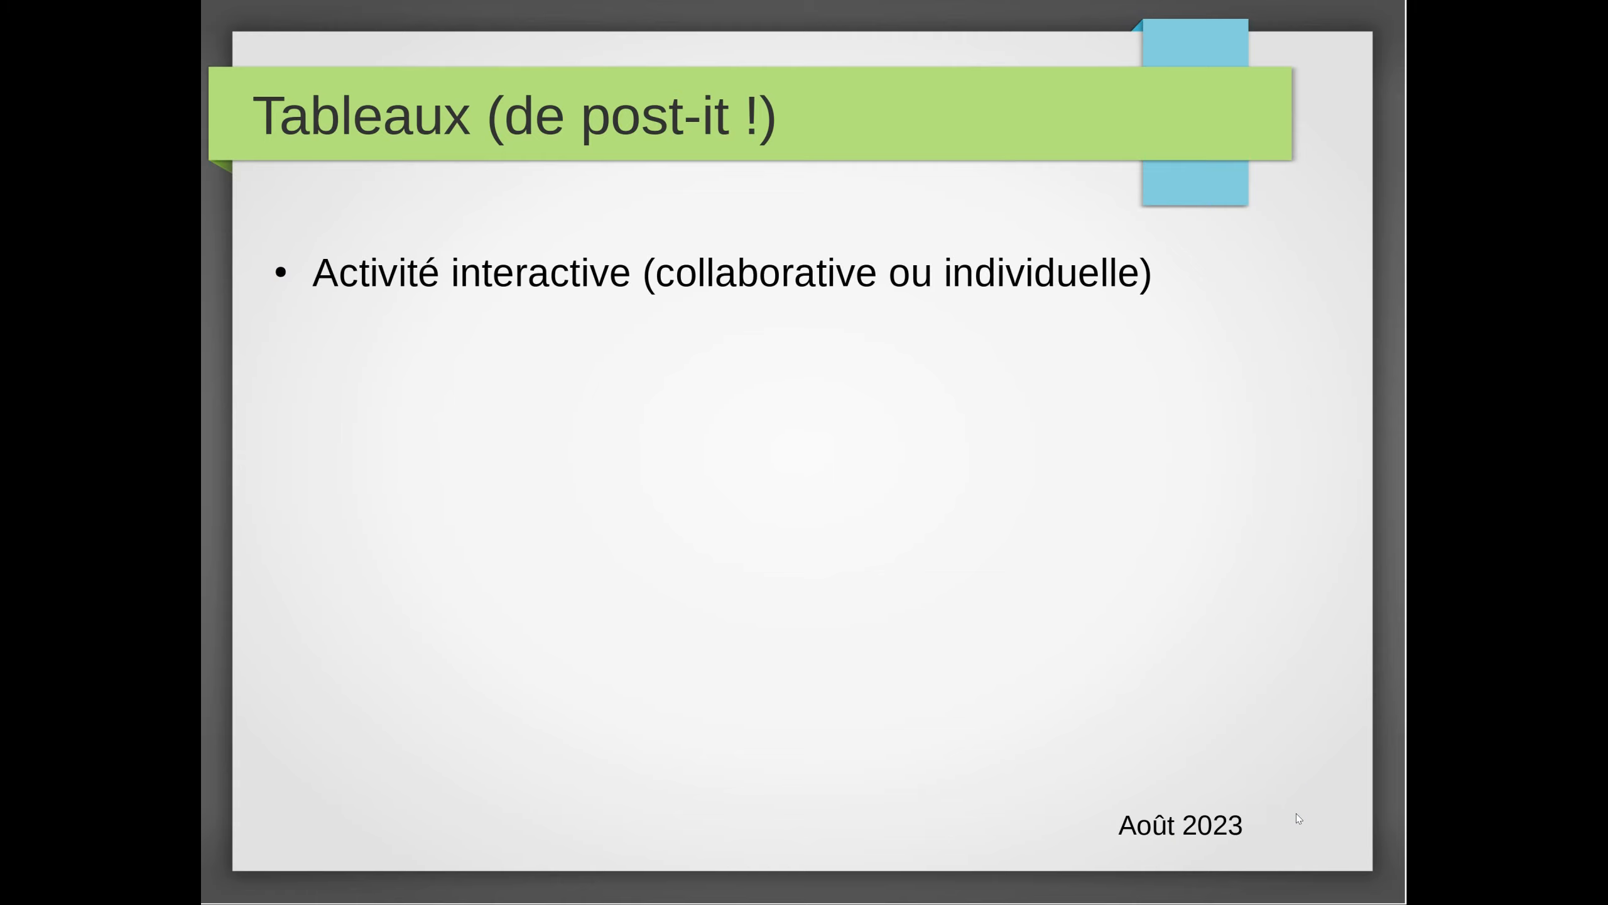